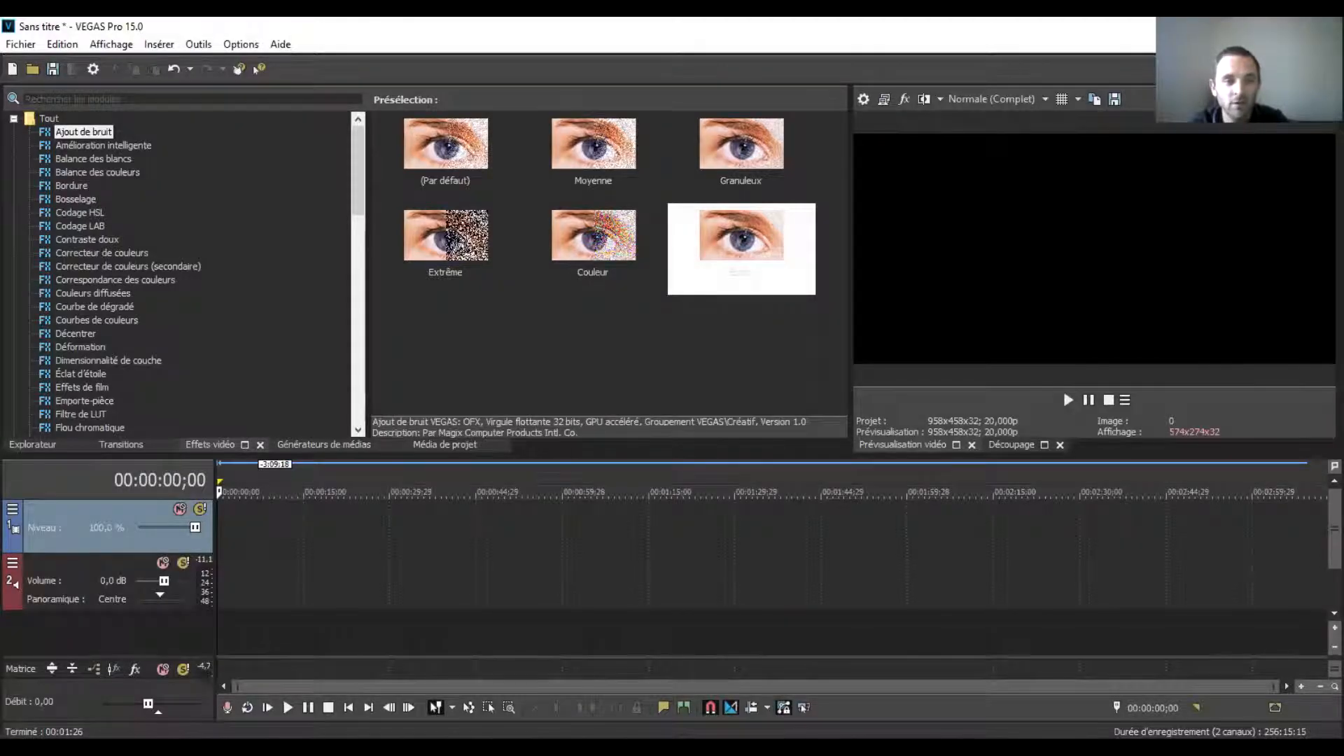
Step: Open the AEROPORT BLAGNAC video from the MONTAGE VIDEO VECU folder onto the timeline
{"action": "mouse_move", "coordinate": [357, 136]}
{"action": "left_mouse_down"}
{"action": "mouse_move", "coordinate": [344, 336]}
{"action": "mouse_move", "coordinate": [364, 126]}
{"action": "left_mouse_up"}
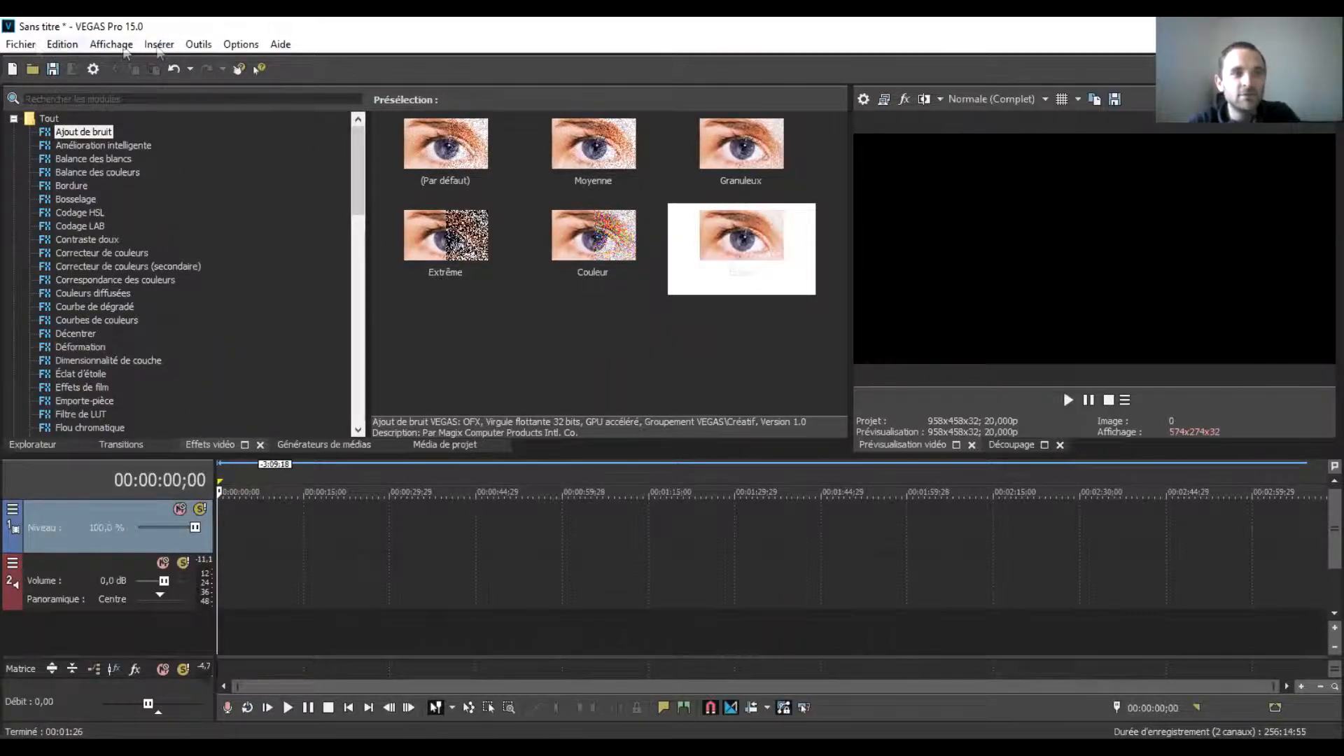
{"action": "left_click", "coordinate": [29, 70]}
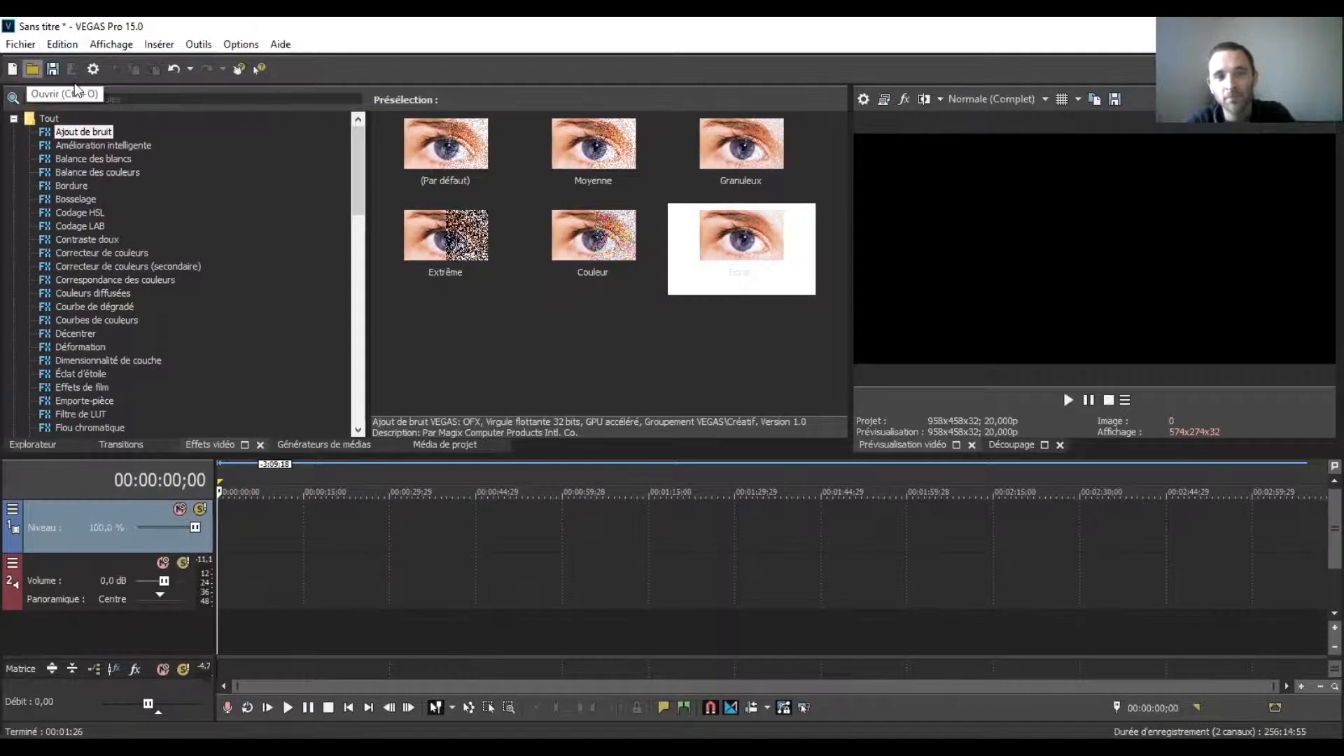
{"action": "left_click", "coordinate": [266, 202]}
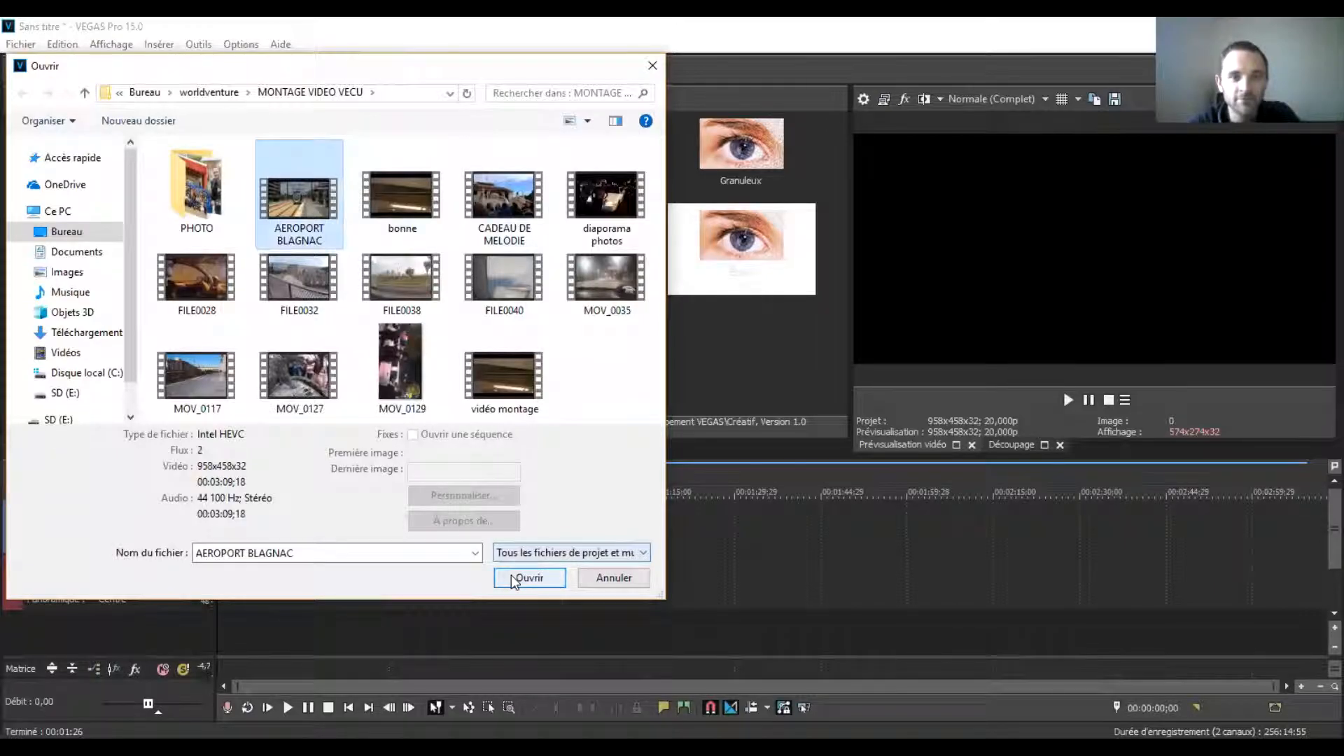
{"action": "left_click", "coordinate": [515, 579]}
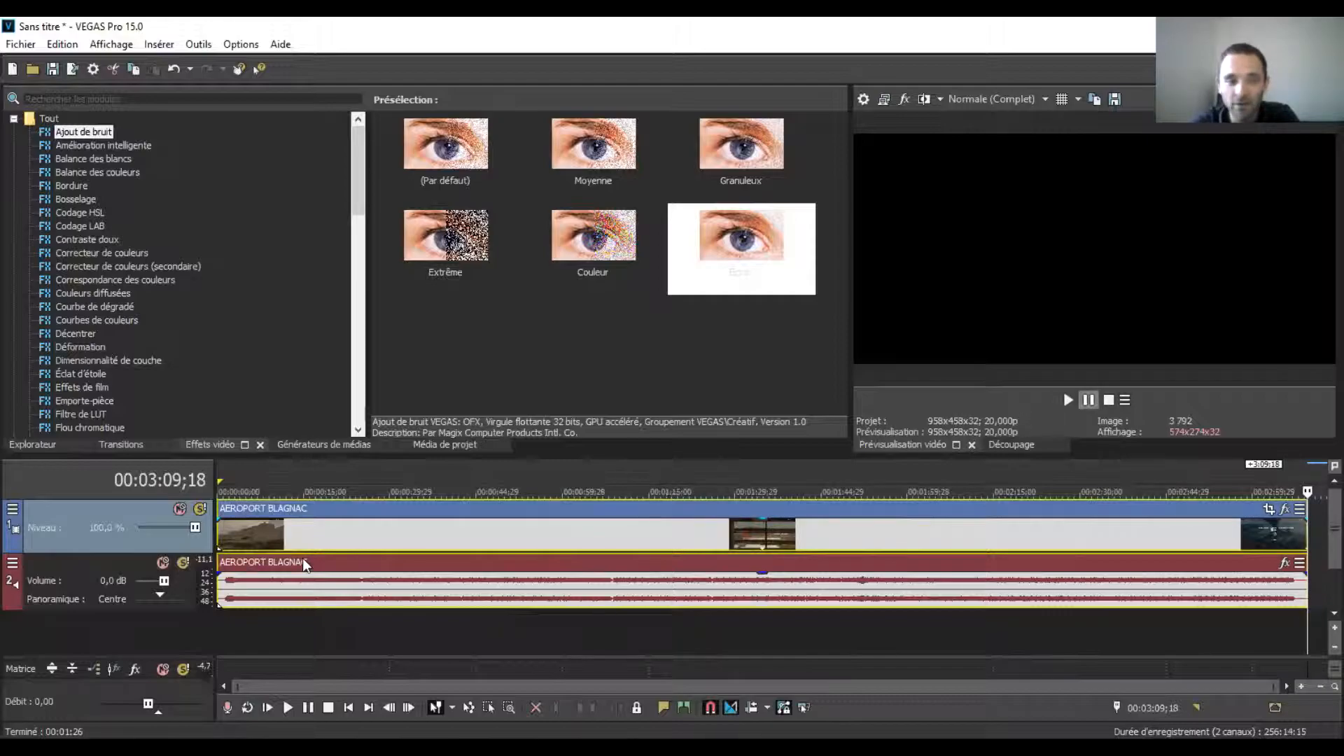
Step: Return to the beginning of the AEROPORT BLAGNAC clip and play it in the video preview
{"action": "left_click", "coordinate": [222, 530]}
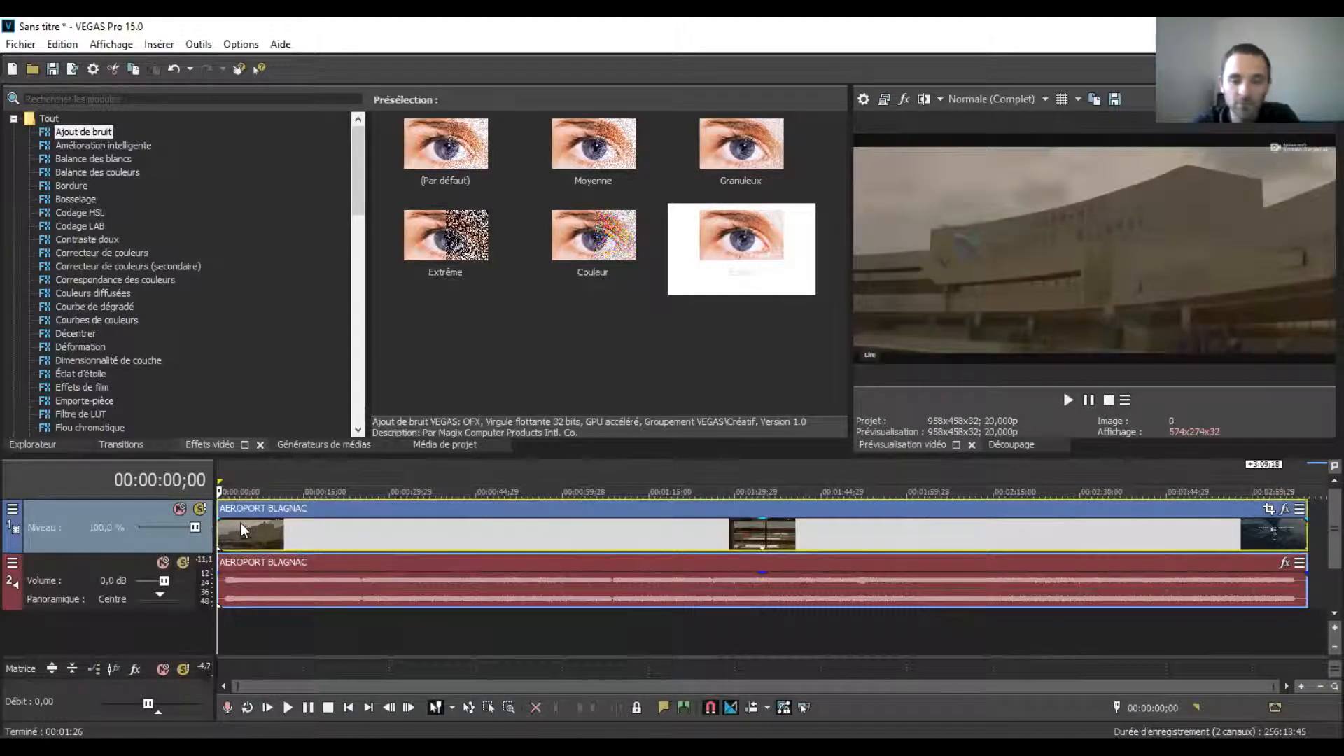
{"action": "left_click", "coordinate": [1067, 399]}
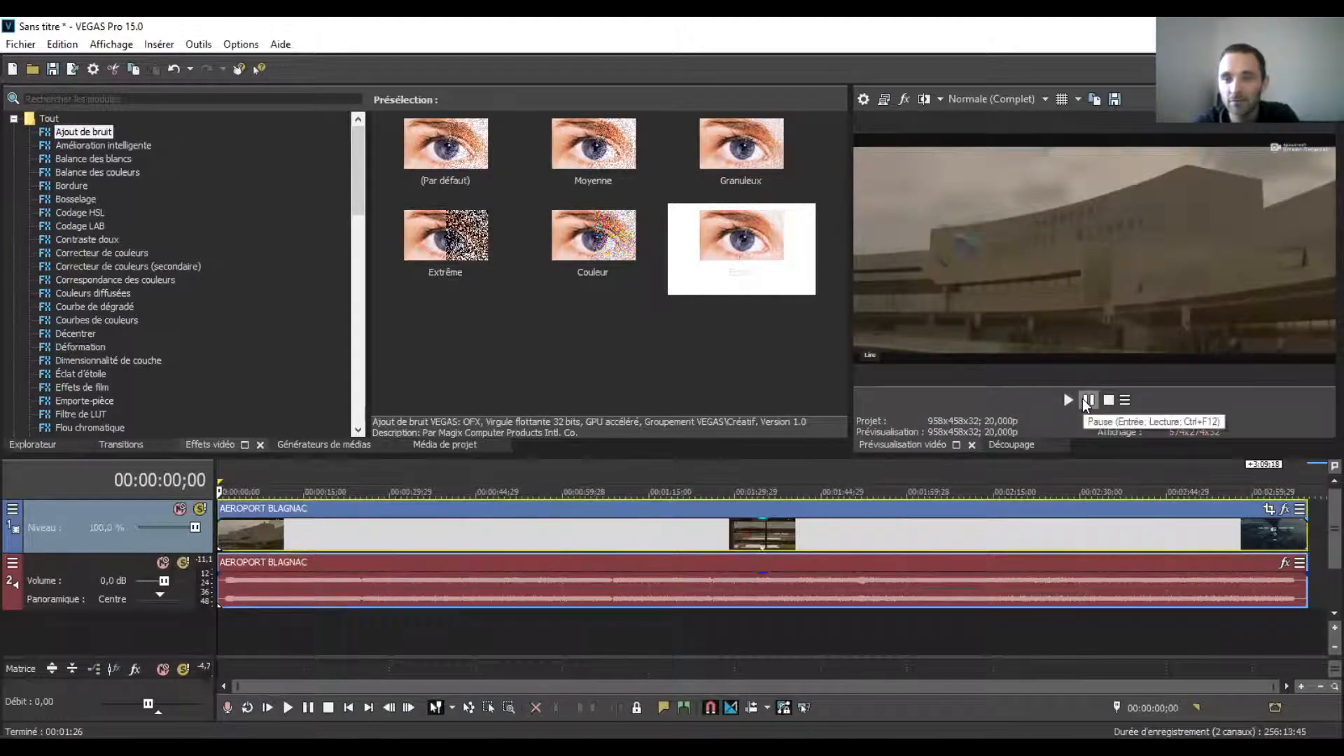
{"action": "left_click", "coordinate": [1085, 401]}
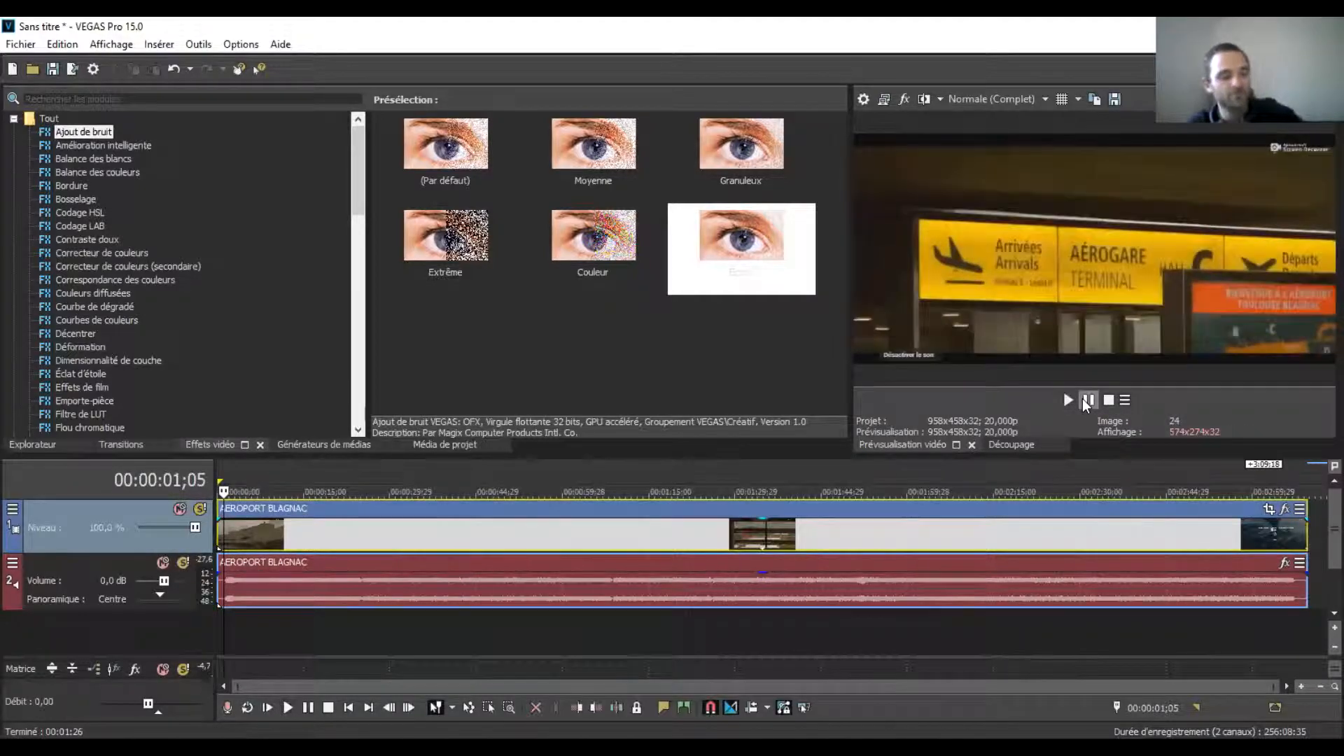
{"action": "left_click", "coordinate": [1084, 401]}
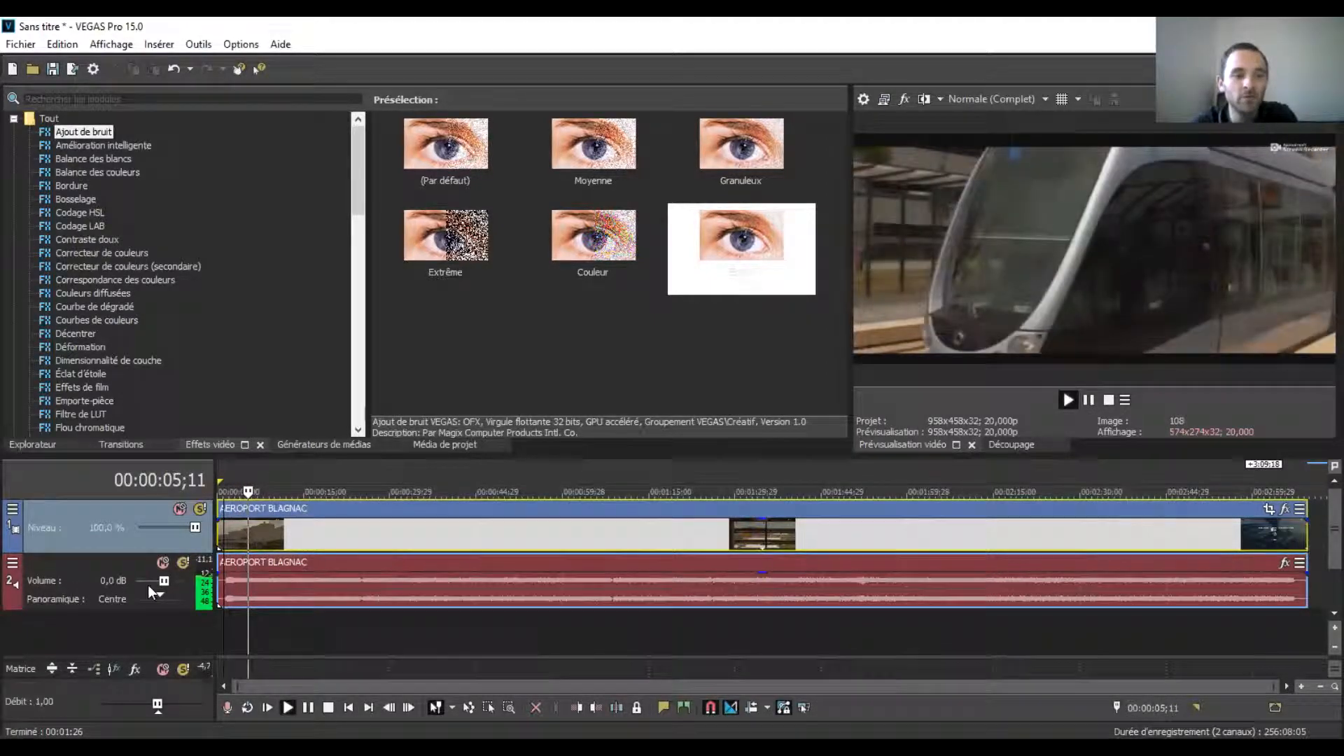
Step: Lower the audio track's volume to -4.5 dB and pause the playback
{"action": "mouse_move", "coordinate": [164, 581]}
{"action": "left_mouse_down"}
{"action": "mouse_move", "coordinate": [129, 586]}
{"action": "mouse_move", "coordinate": [179, 591]}
{"action": "mouse_move", "coordinate": [153, 591]}
{"action": "left_mouse_up"}
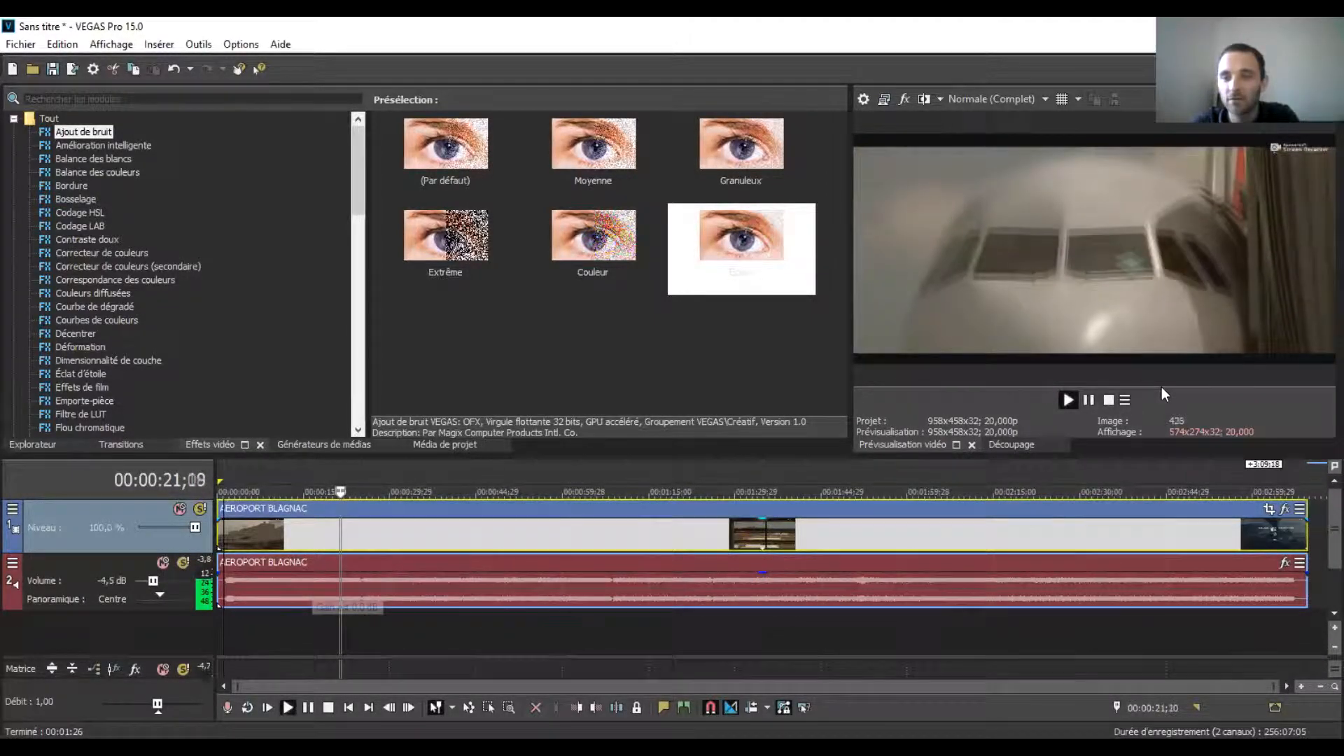
{"action": "left_click", "coordinate": [1082, 398]}
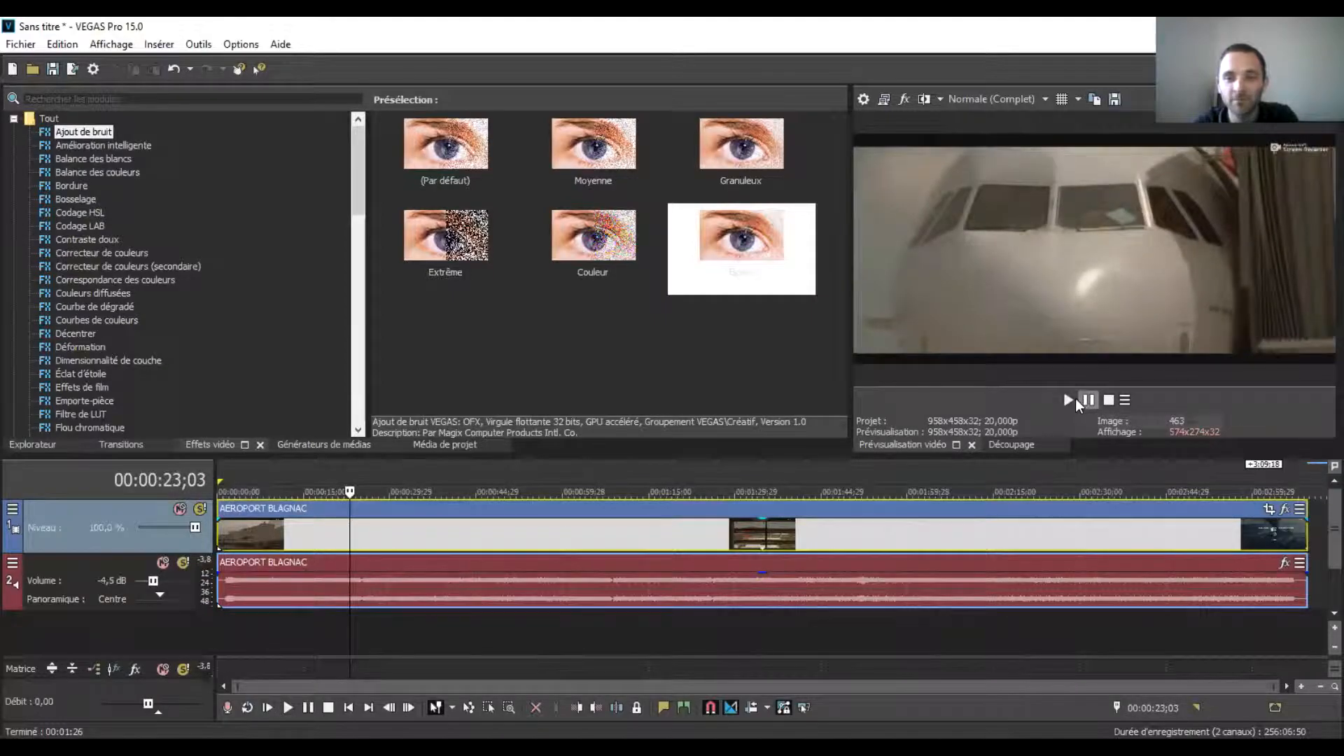
{"action": "left_click", "coordinate": [1069, 399]}
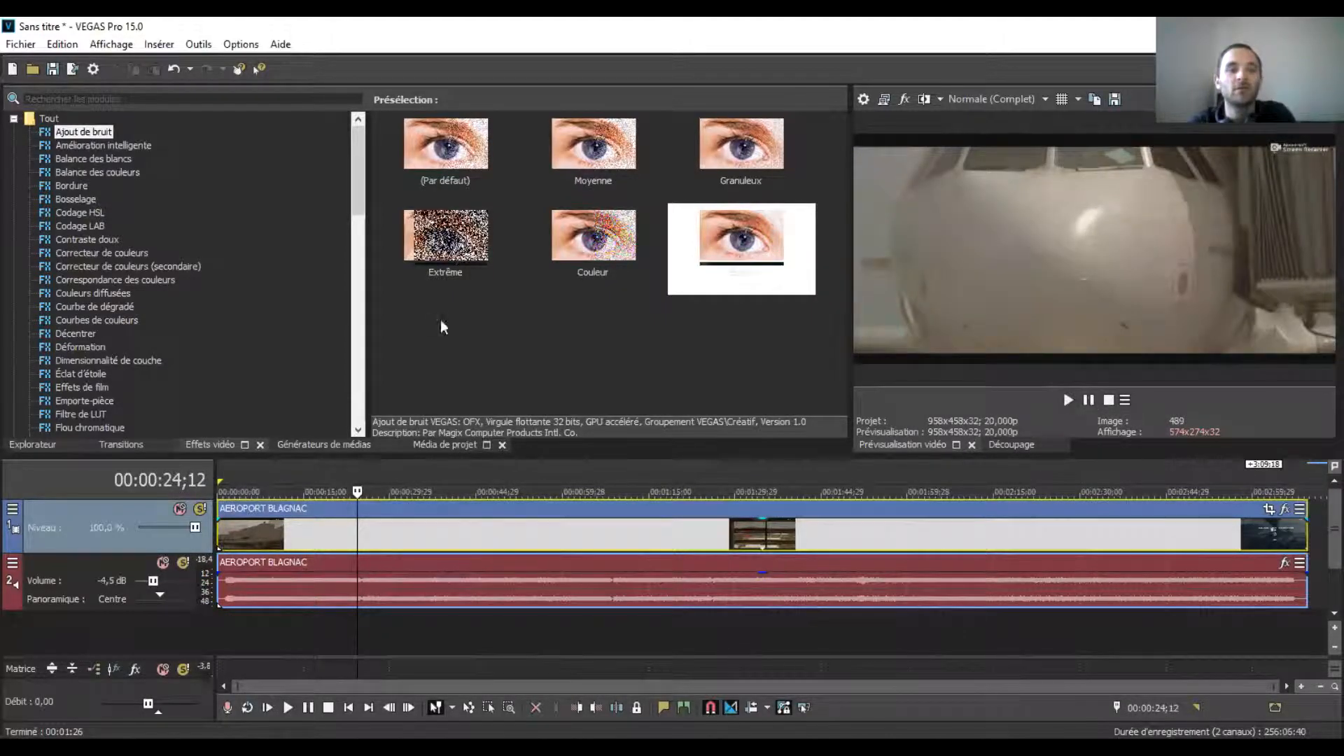
Step: Examine the clip at an enlarged timeline scale around 24 seconds, and play its opening moments
{"action": "left_click", "coordinate": [355, 526]}
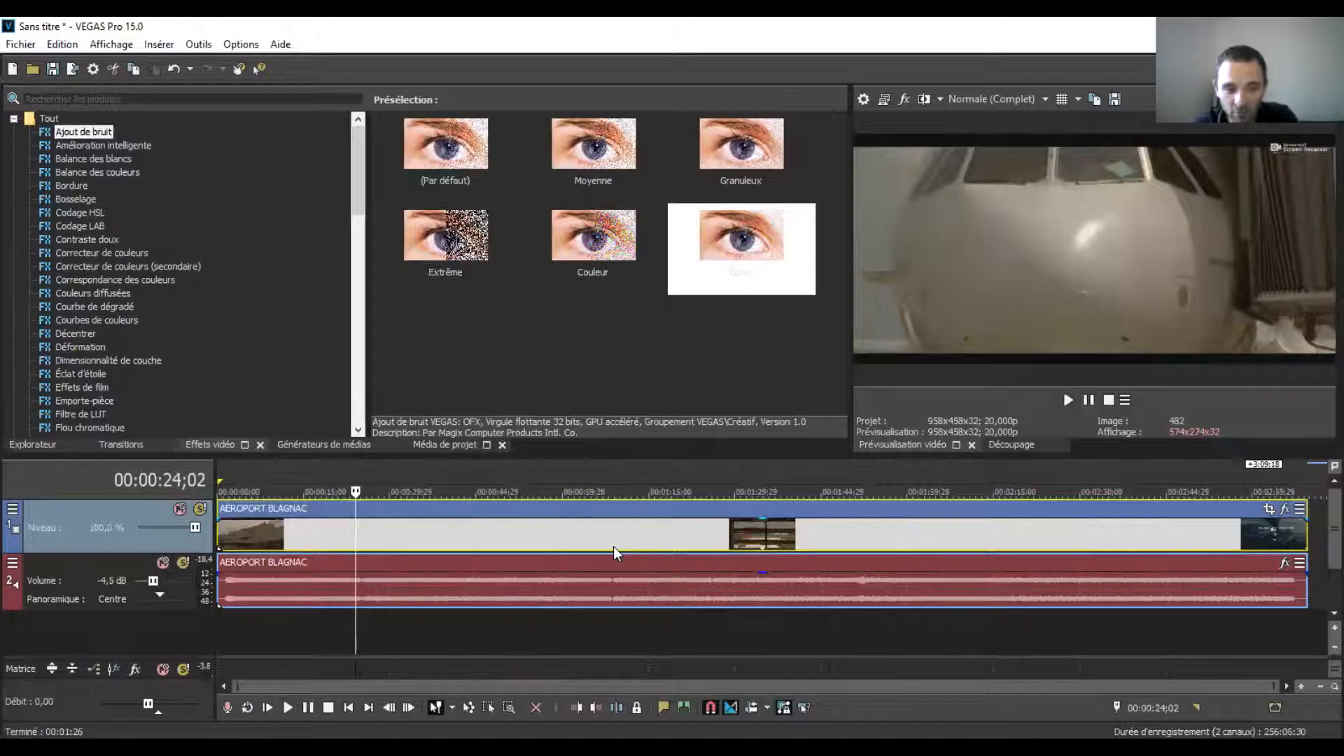
{"action": "left_click", "coordinate": [1300, 687]}
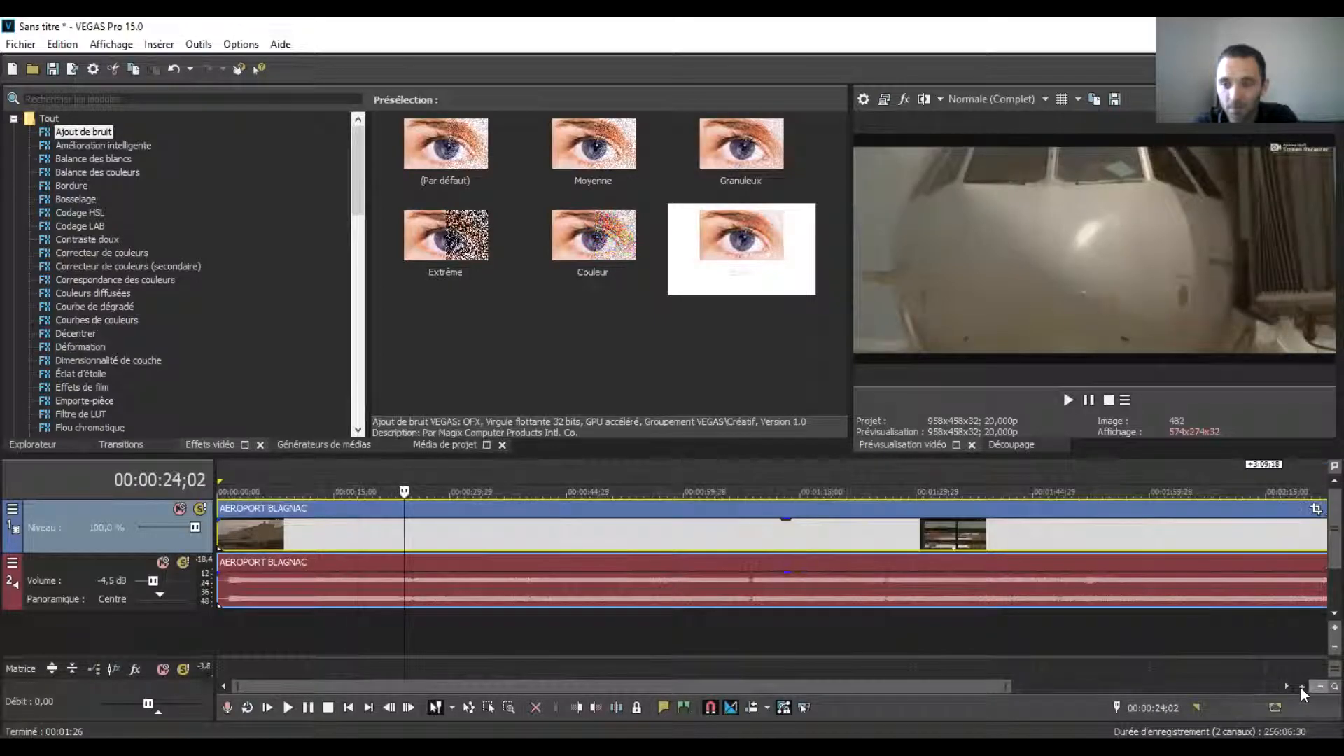
{"action": "left_click", "coordinate": [1301, 687]}
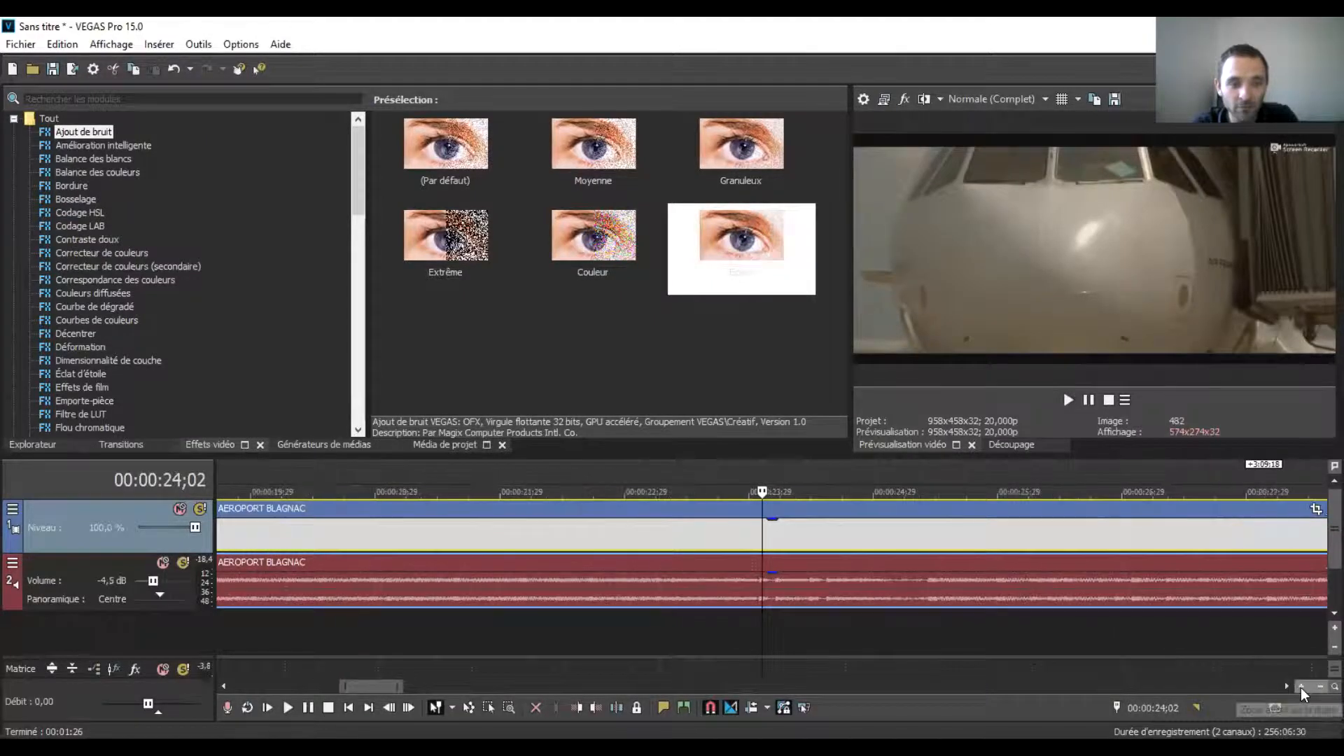
{"action": "left_click", "coordinate": [662, 545]}
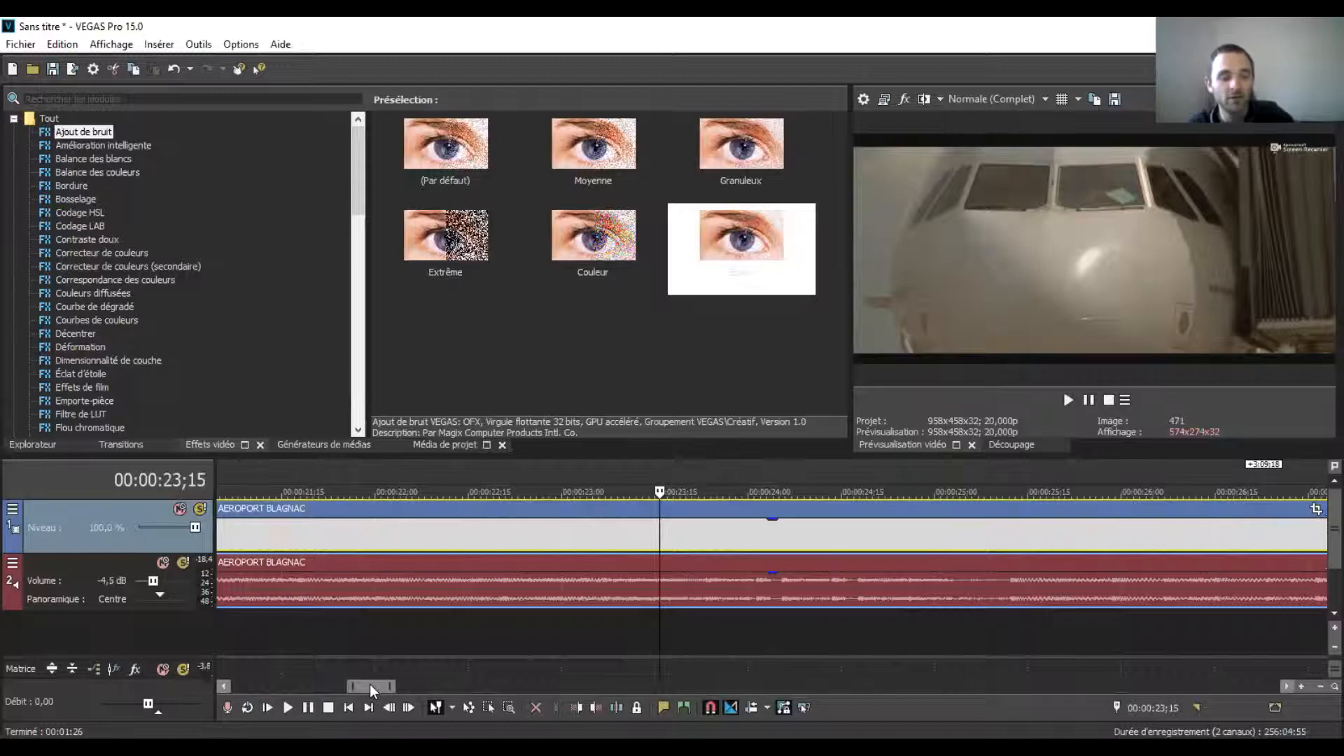
{"action": "left_click", "coordinate": [452, 687]}
{"action": "left_click_drag", "start_coordinate": [668, 683], "coordinate": [241, 657]}
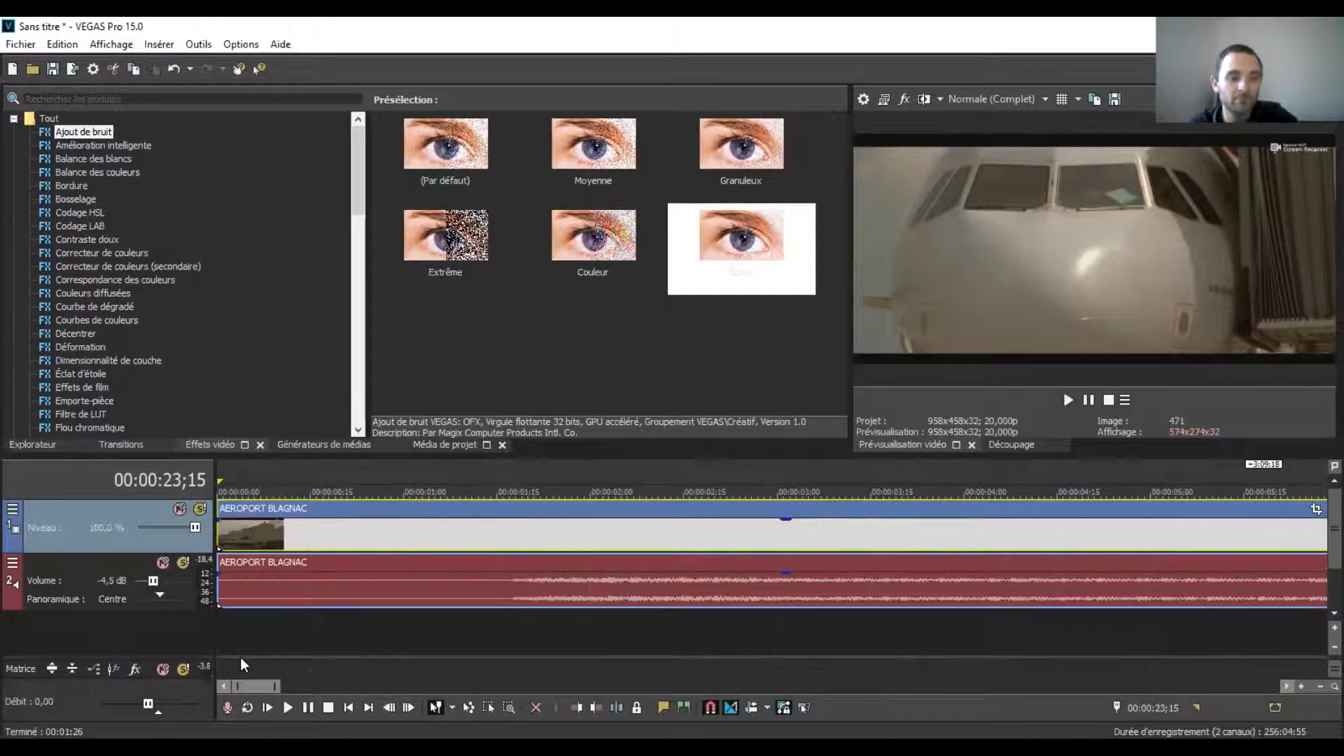
{"action": "left_click", "coordinate": [224, 528]}
{"action": "key", "text": "space"}
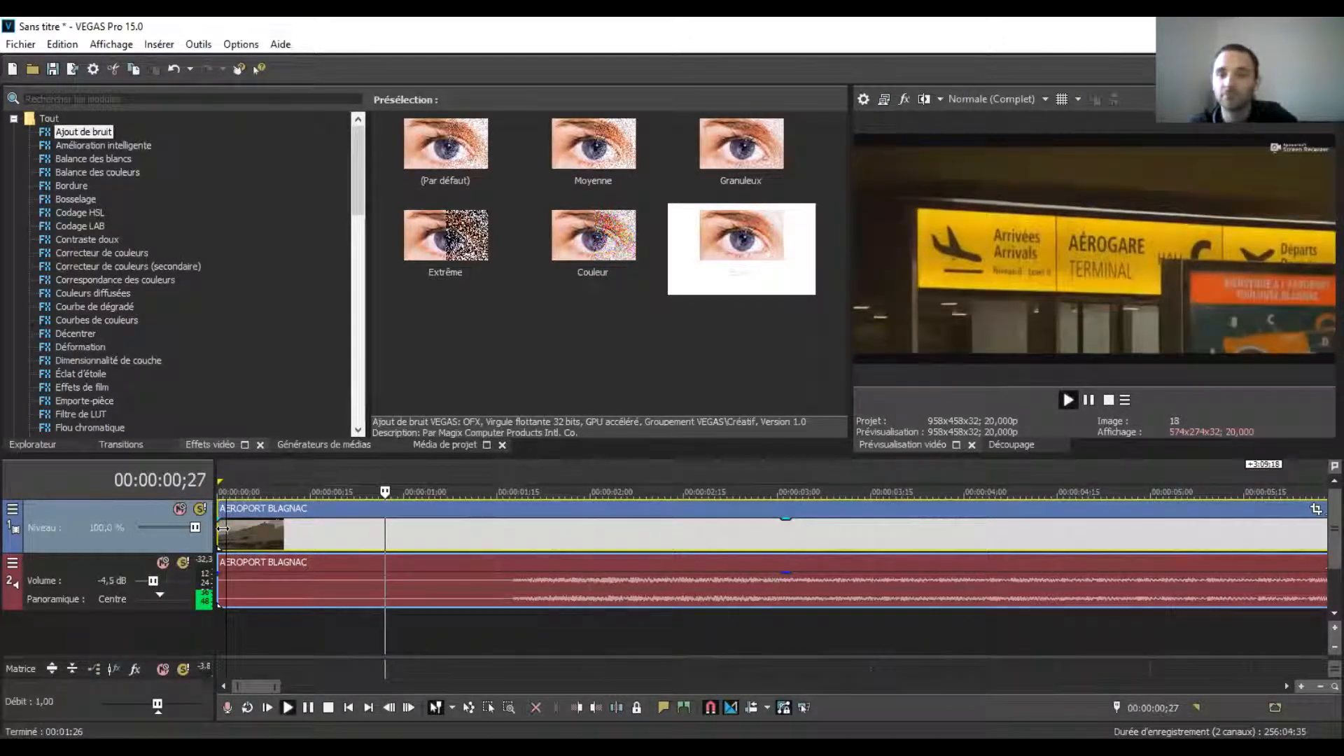
{"action": "key", "text": "space"}
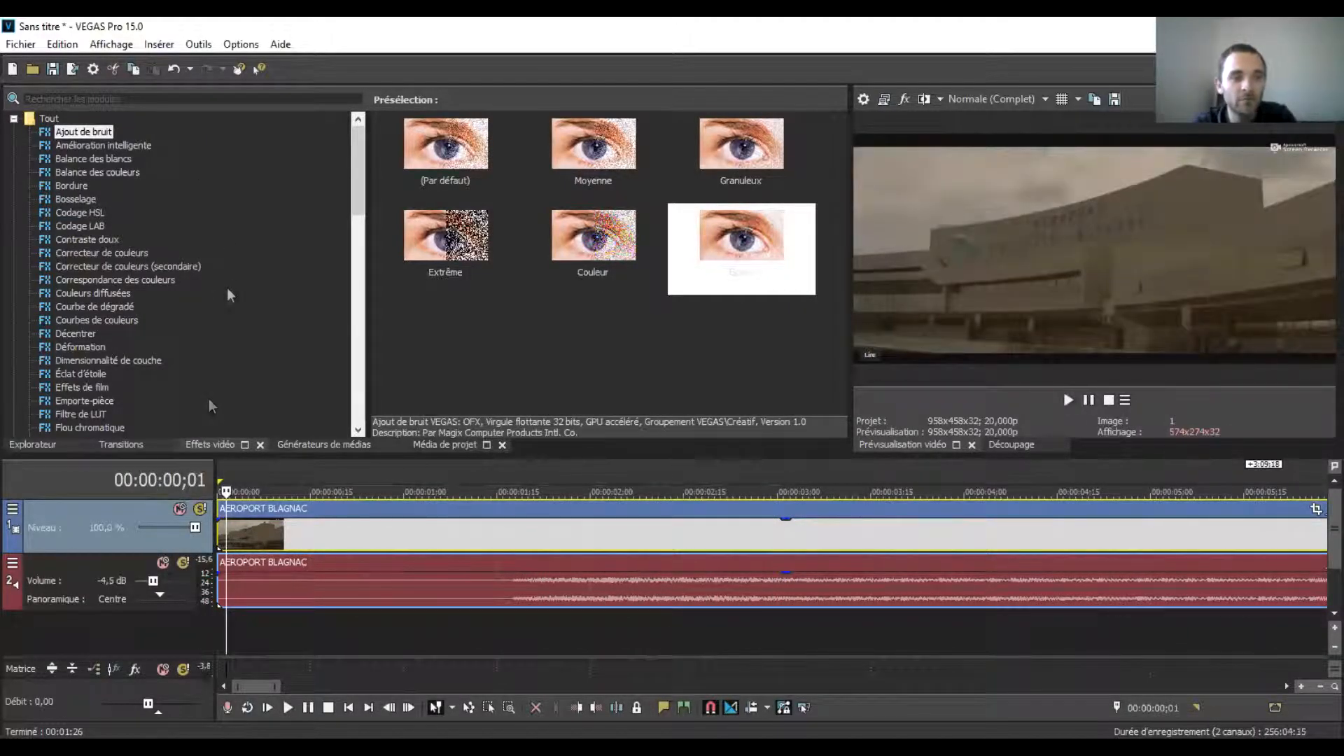
Step: View the file explorer and the list of transitions, and preview the clip's opening once more
{"action": "left_click", "coordinate": [32, 444]}
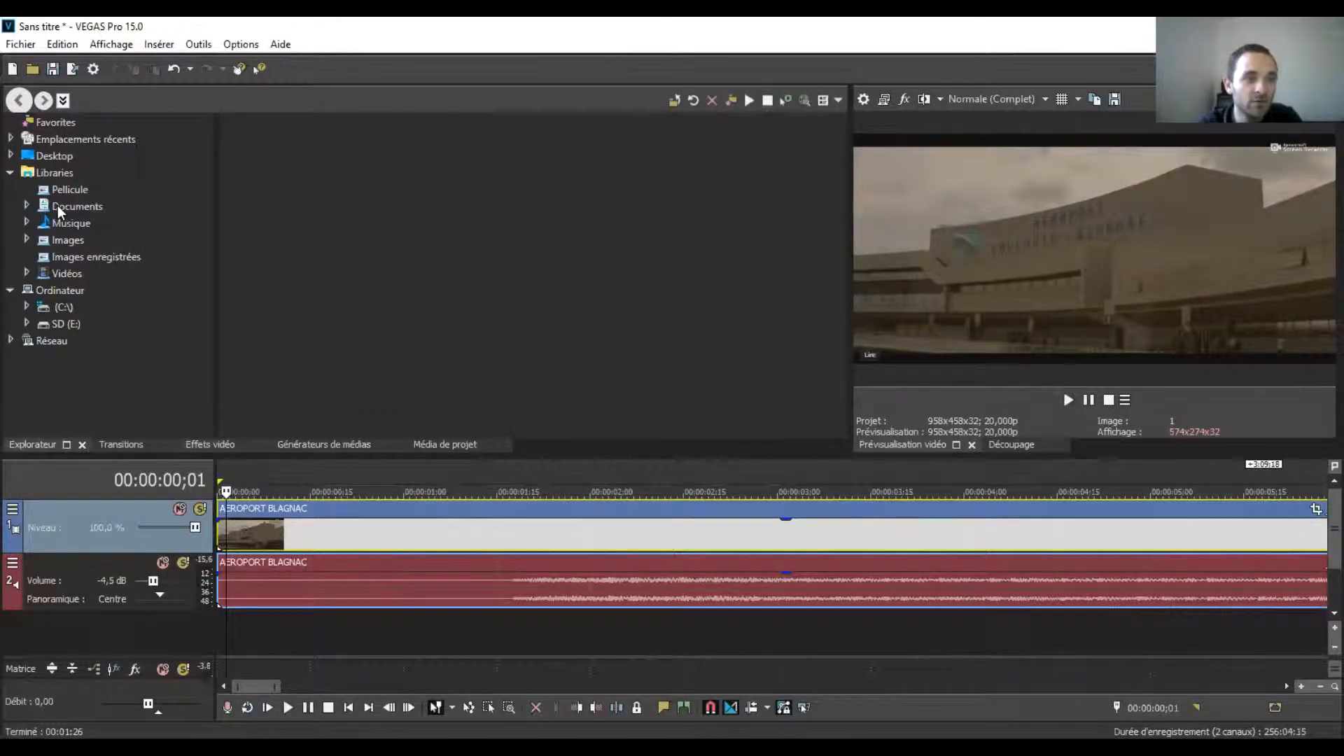
{"action": "left_click", "coordinate": [118, 444]}
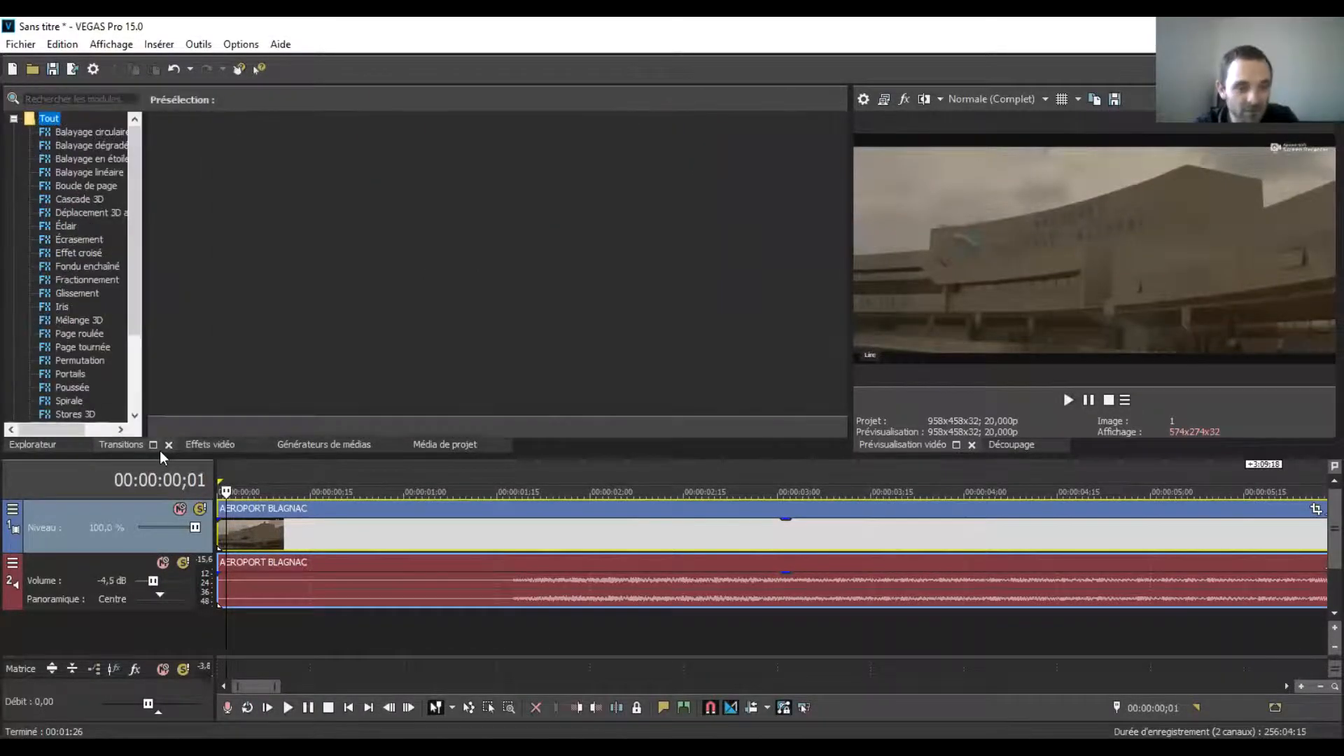
{"action": "left_click", "coordinate": [276, 528]}
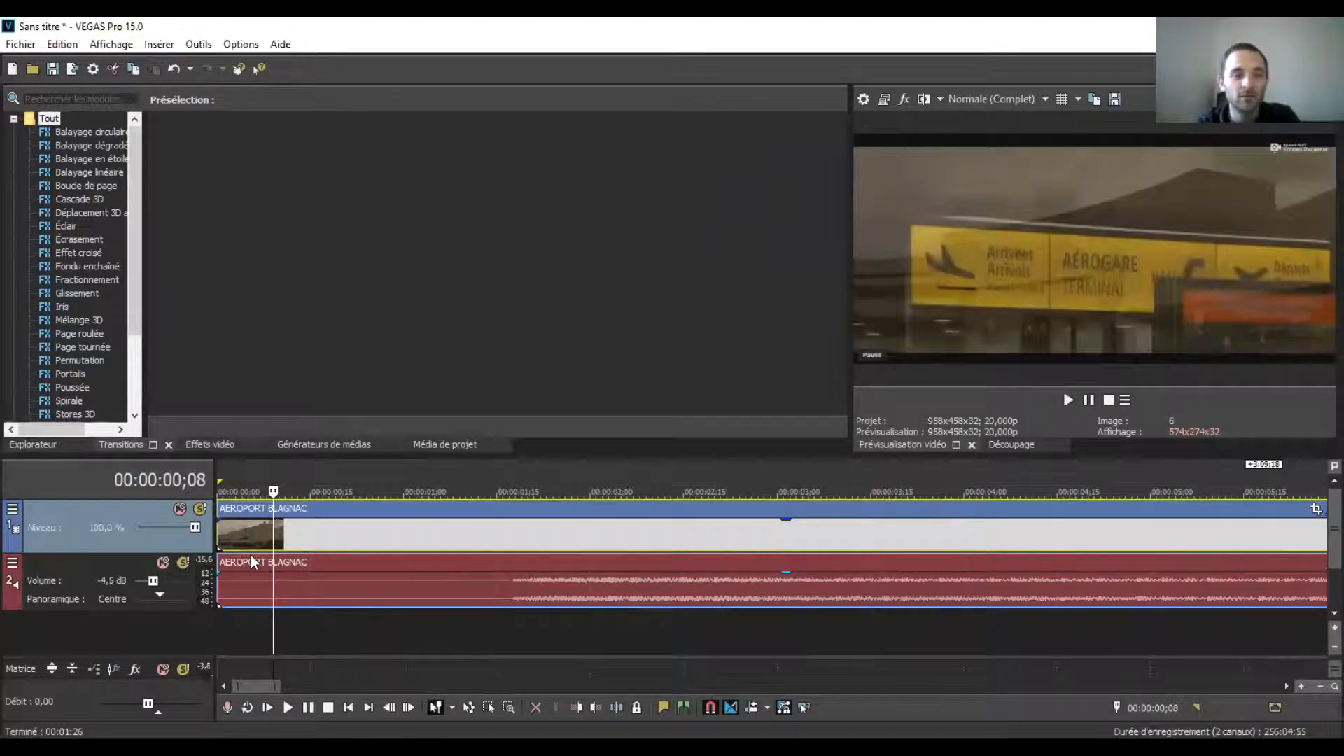
{"action": "key", "text": "space"}
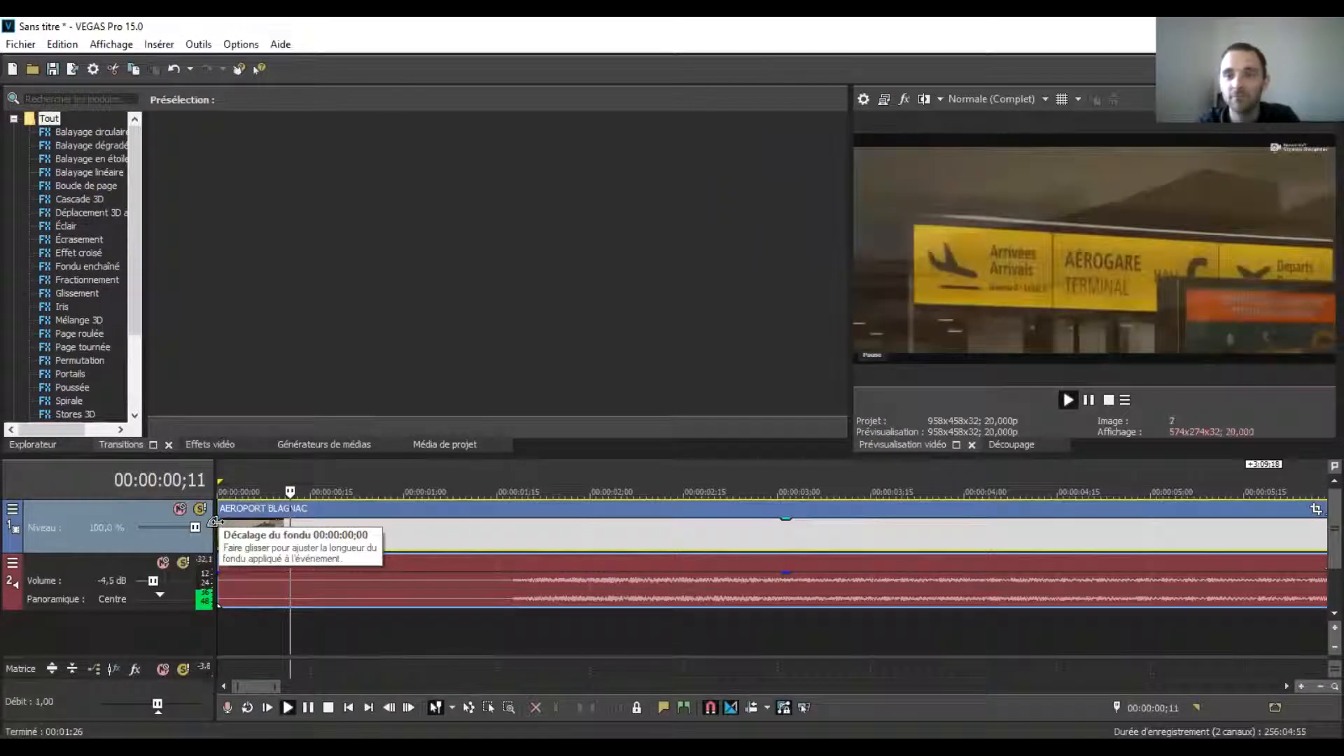
{"action": "key", "text": "space"}
{"action": "left_click", "coordinate": [221, 567]}
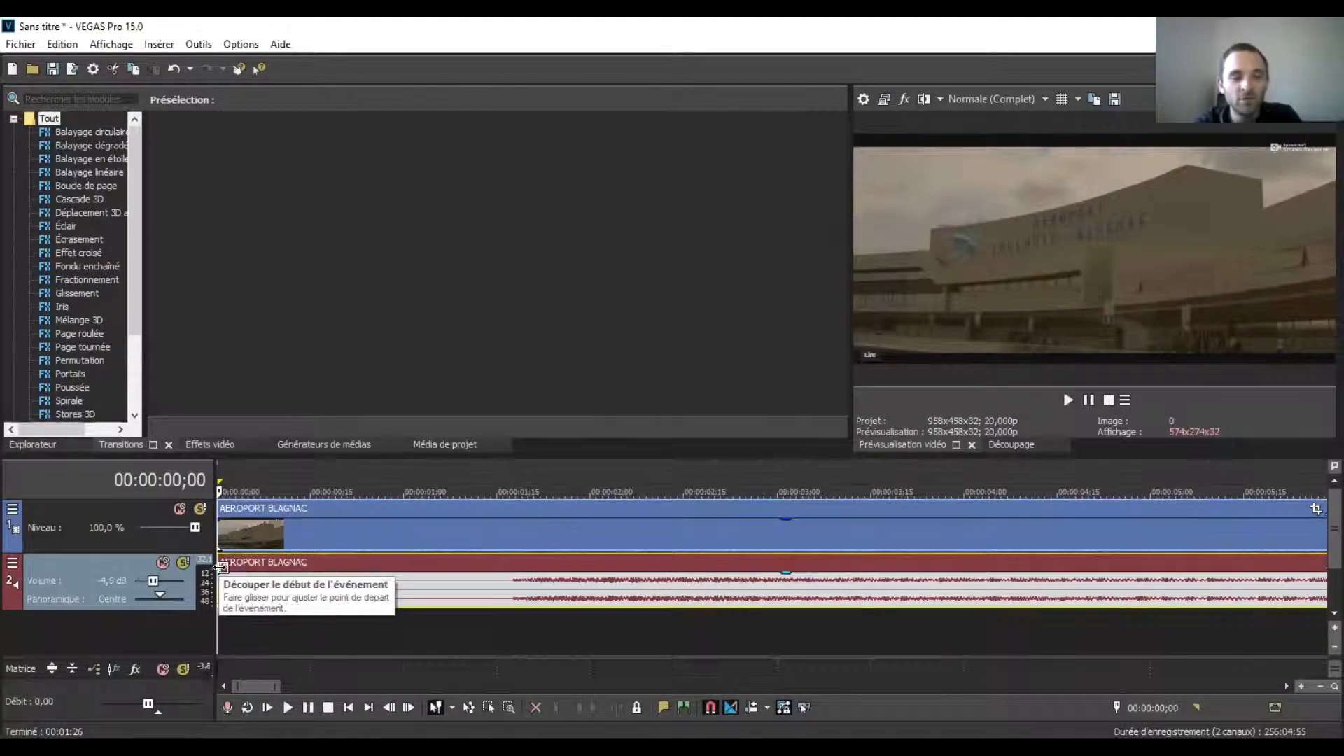
Step: Split the clip at 00:00:01;10 and shift the second part to about 00:00:01;15, leaving a short gap
{"action": "double_click", "coordinate": [469, 536]}
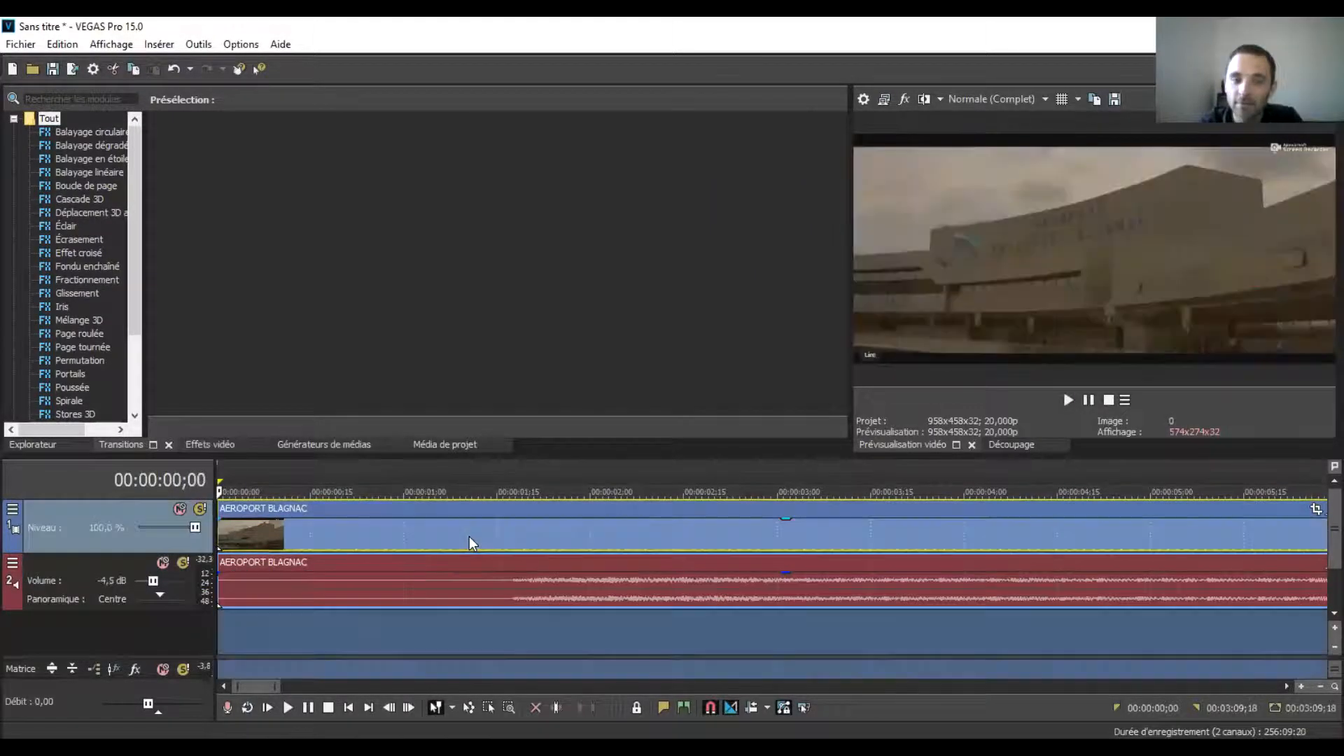
{"action": "left_click", "coordinate": [470, 536]}
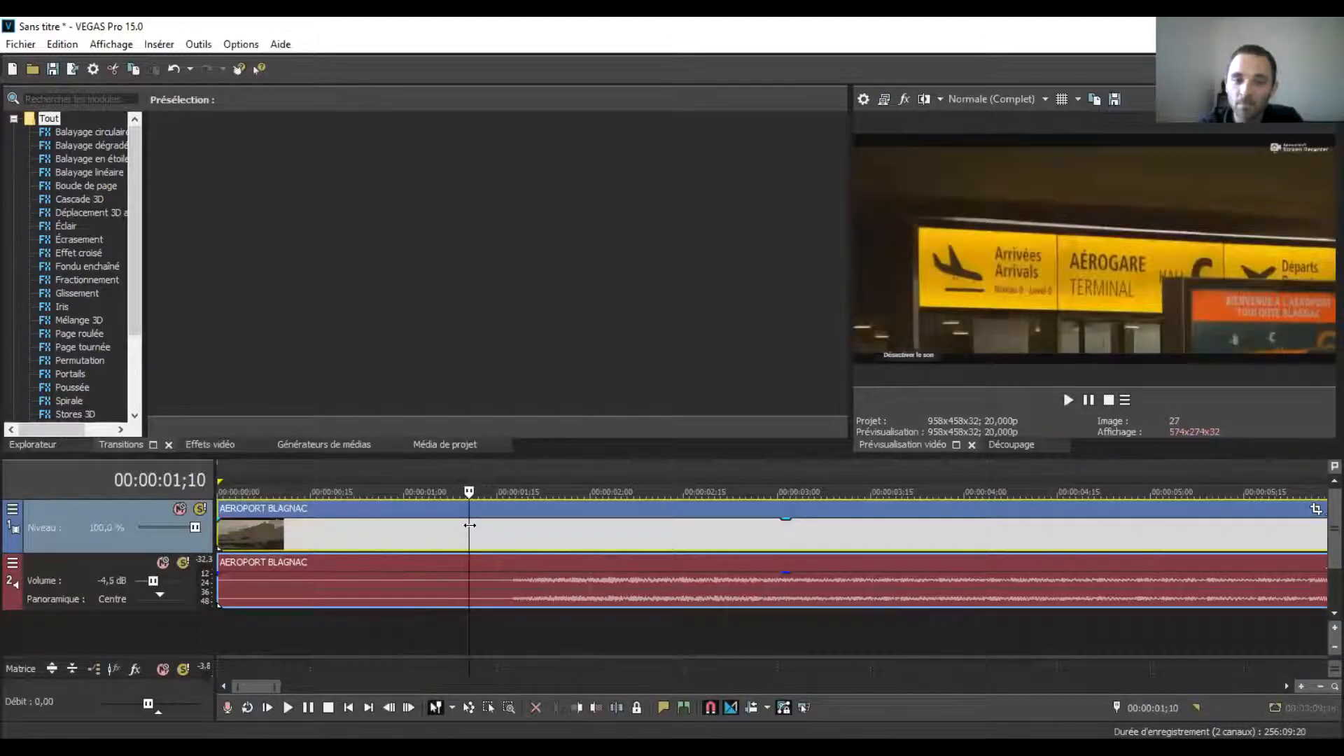
{"action": "right_click", "coordinate": [469, 525]}
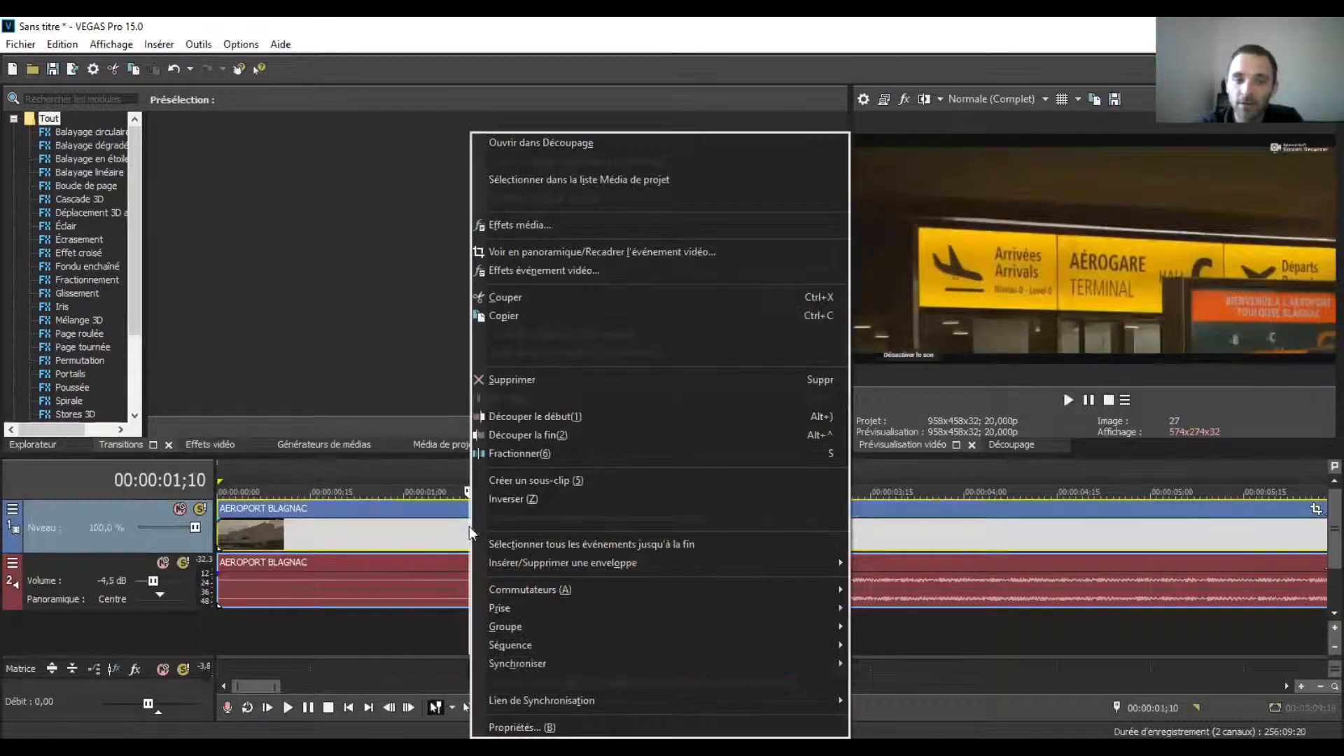
{"action": "left_click", "coordinate": [565, 454]}
{"action": "mouse_move", "coordinate": [511, 534]}
{"action": "left_mouse_down"}
{"action": "mouse_move", "coordinate": [603, 543]}
{"action": "mouse_move", "coordinate": [534, 551]}
{"action": "mouse_move", "coordinate": [563, 555]}
{"action": "mouse_move", "coordinate": [511, 545]}
{"action": "mouse_move", "coordinate": [534, 544]}
{"action": "left_mouse_up"}
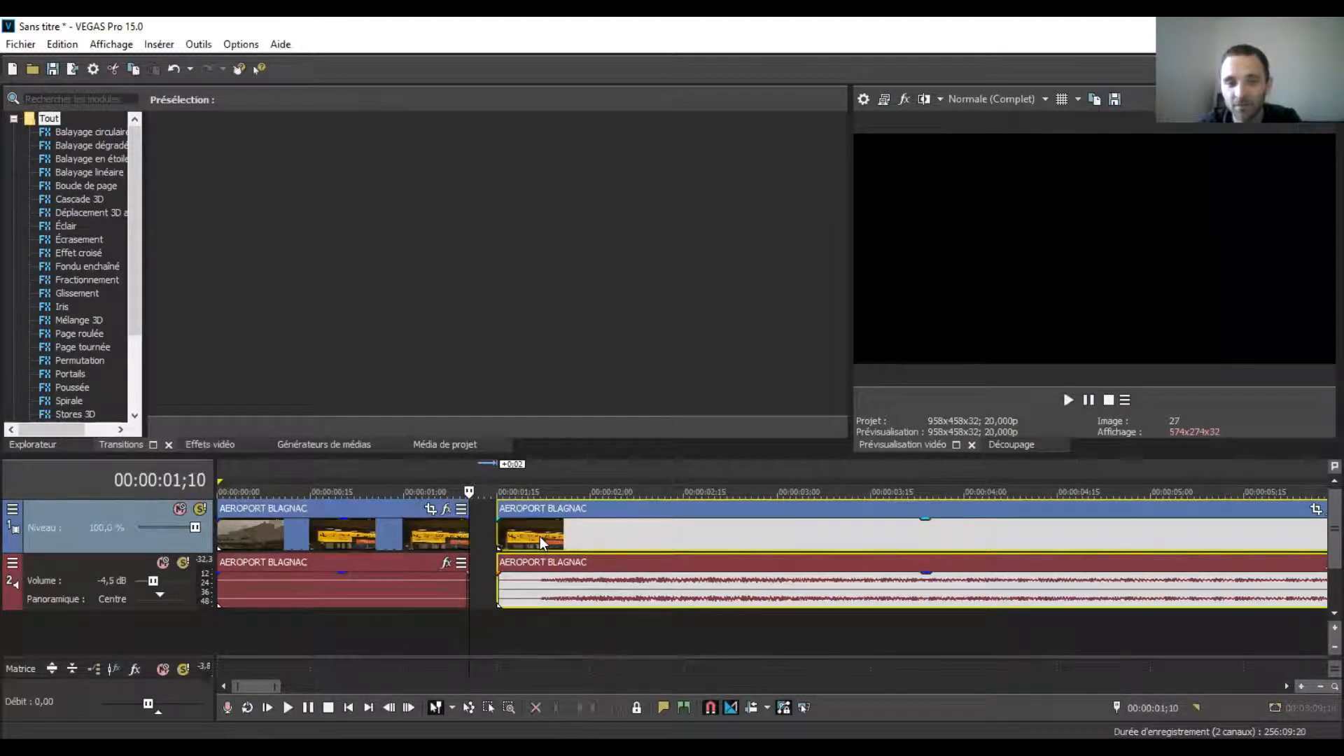
Step: Play repeatedly across the gap between the two clip parts to check how the cut looks
{"action": "left_click", "coordinate": [386, 532]}
{"action": "key", "text": "space"}
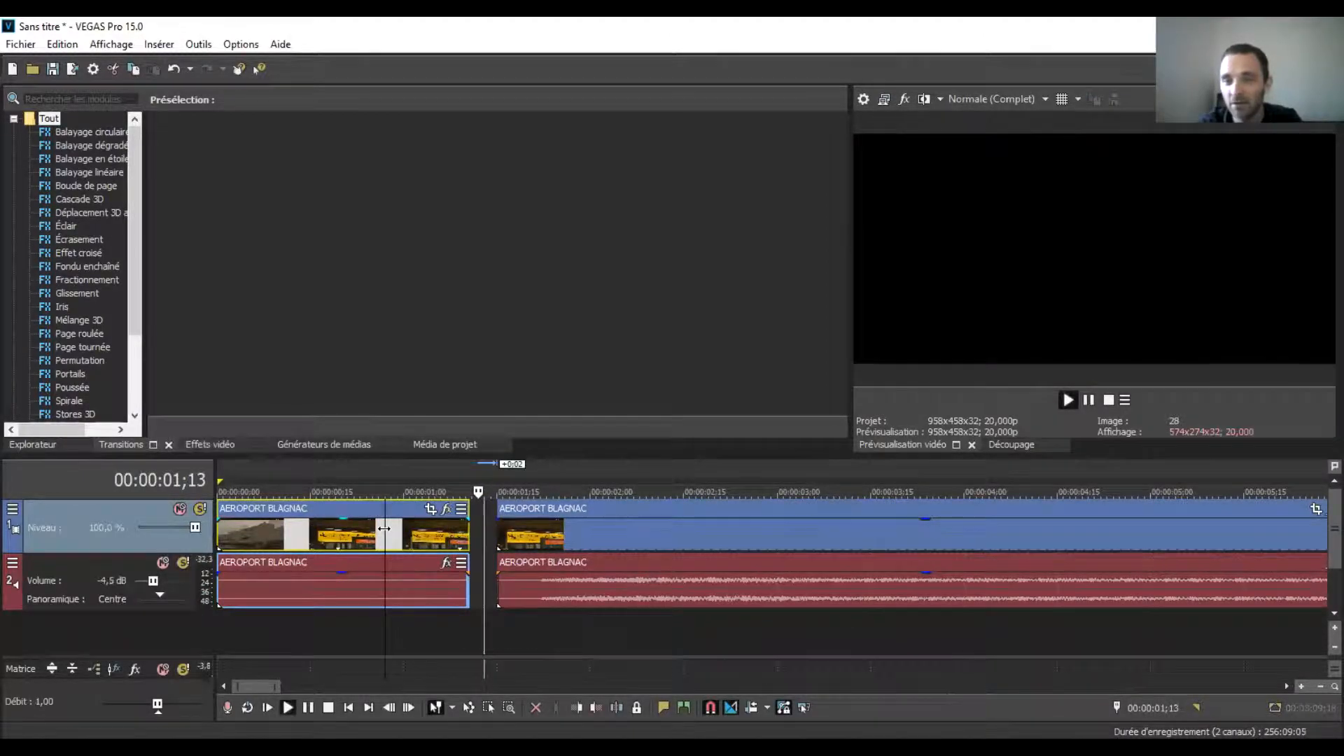
{"action": "key", "text": "space"}
{"action": "key", "text": "space"}
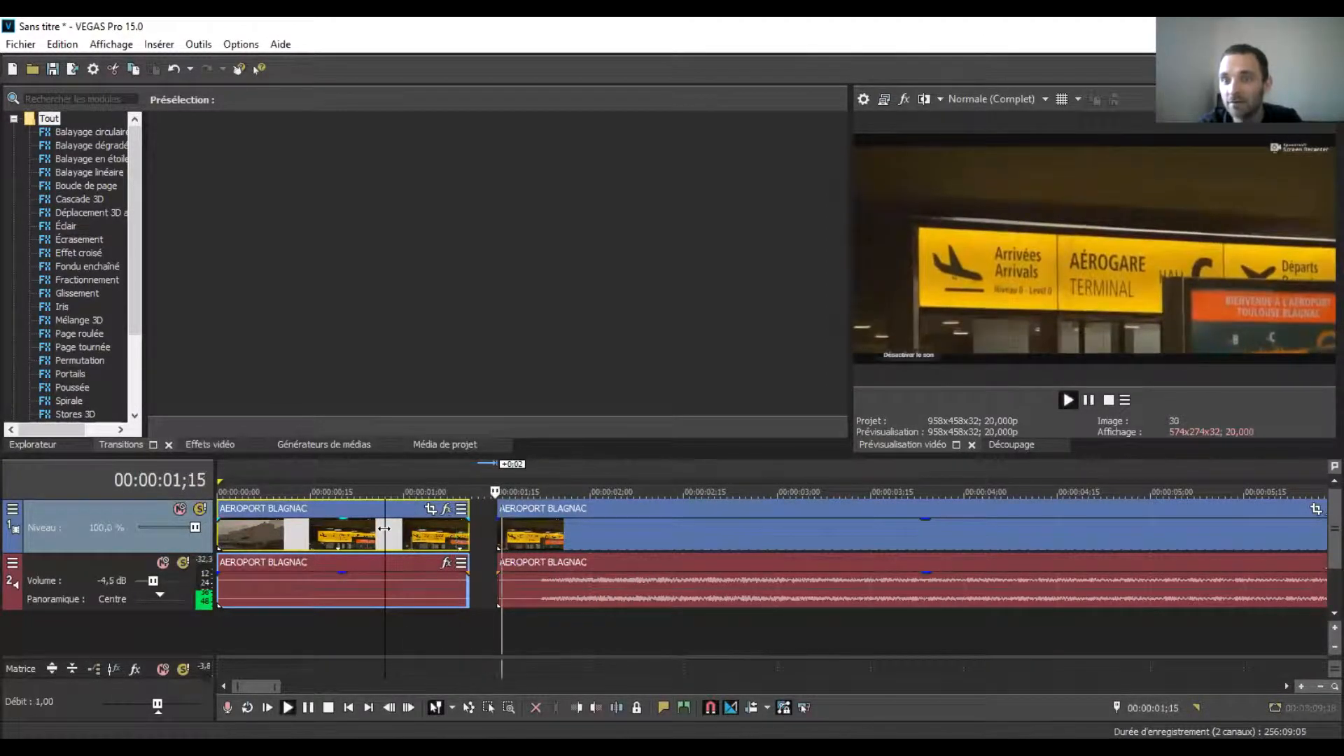
{"action": "key", "text": "space"}
{"action": "key", "text": "space"}
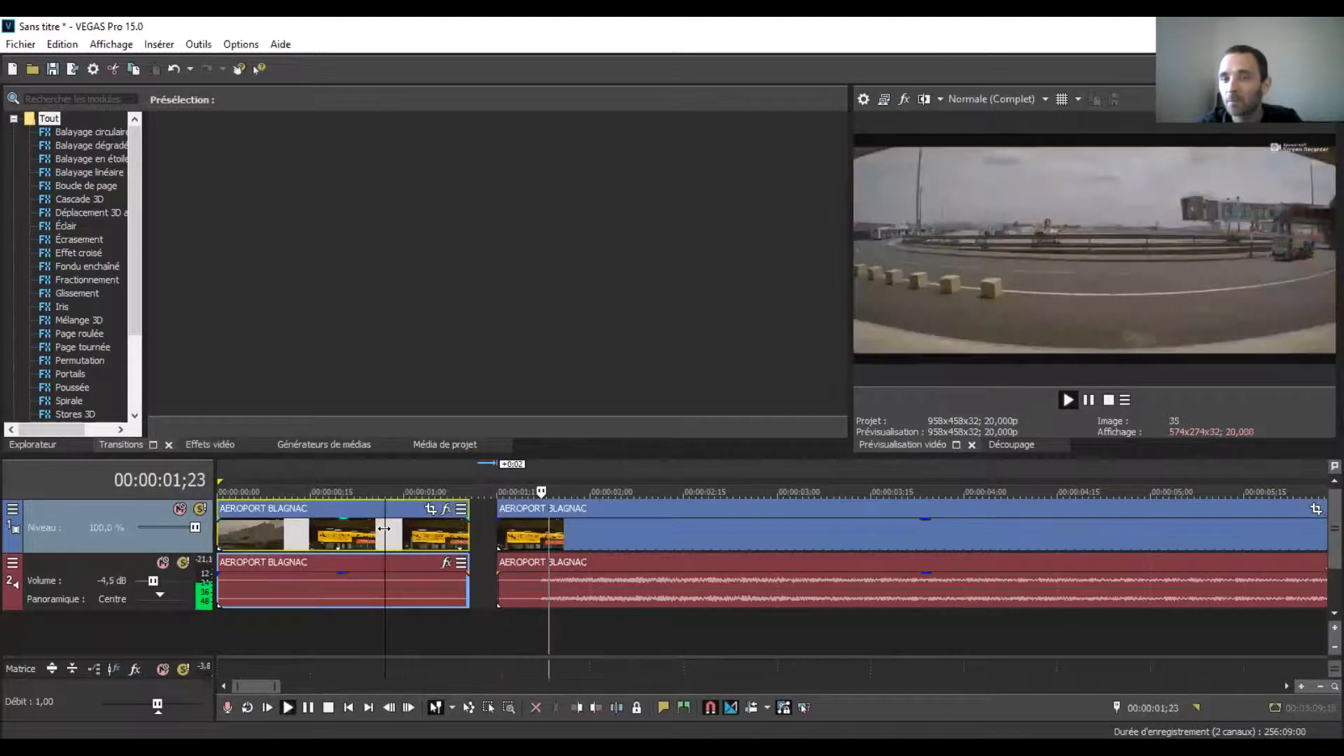
{"action": "key", "text": "space"}
{"action": "key", "text": "space"}
{"action": "key", "text": "space"}
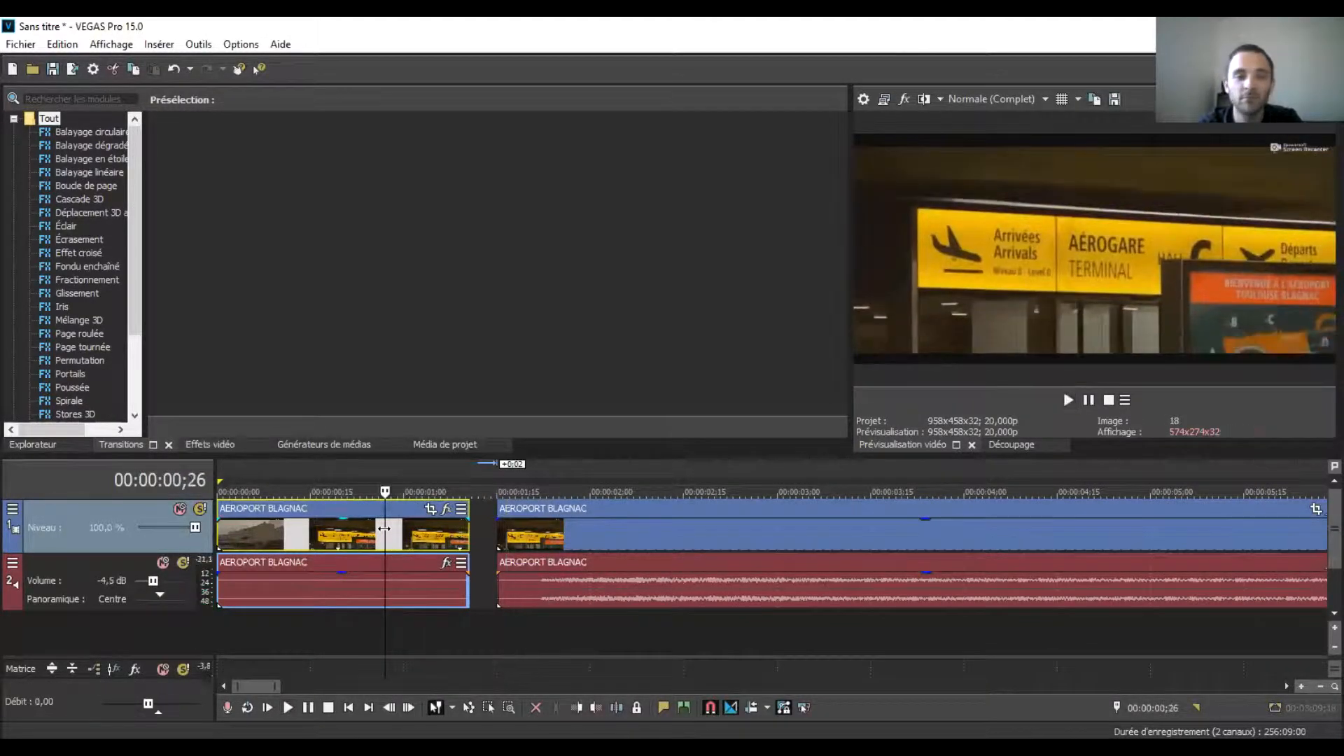
Step: Try a short fade-in at the start of the second video part and play across the gap
{"action": "left_click", "coordinate": [515, 532]}
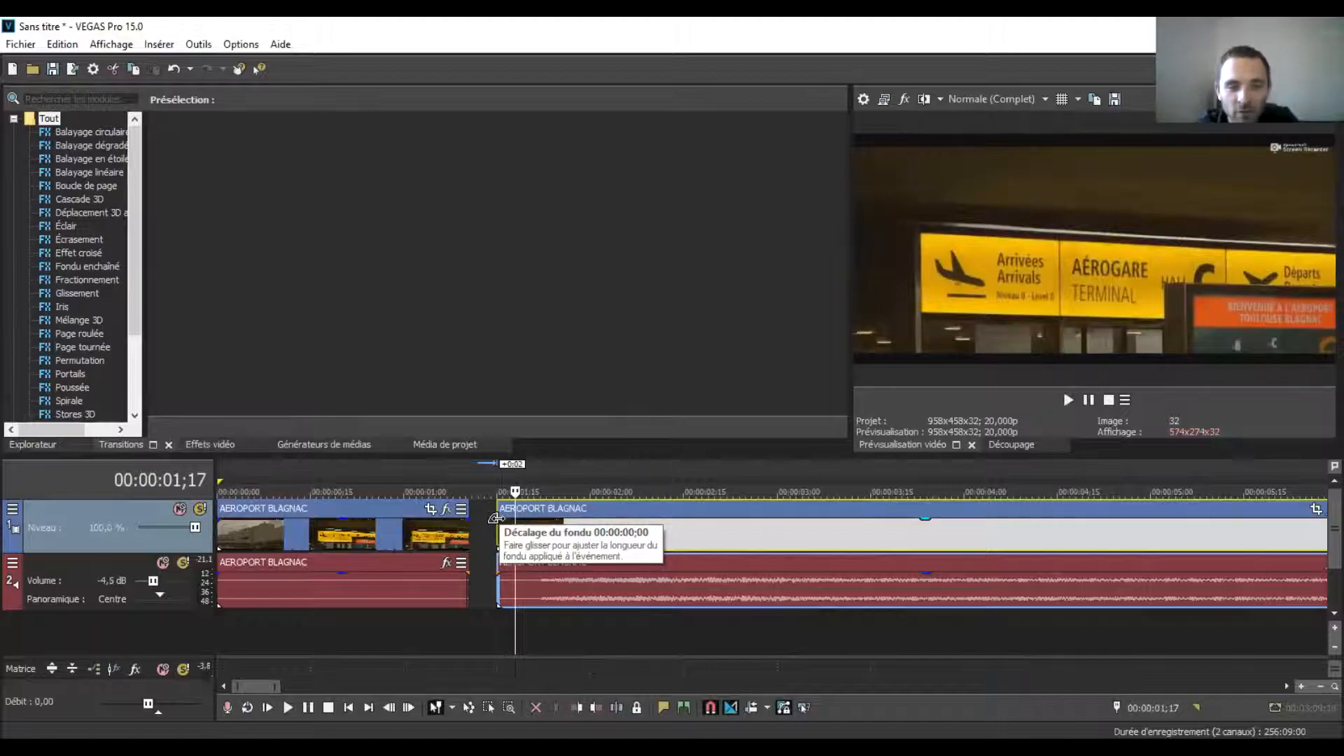
{"action": "left_click_drag", "start_coordinate": [496, 518], "coordinate": [542, 516]}
{"action": "left_click", "coordinate": [426, 532]}
{"action": "key", "text": "space"}
{"action": "key", "text": "space"}
{"action": "key", "text": "space"}
{"action": "key", "text": "space"}
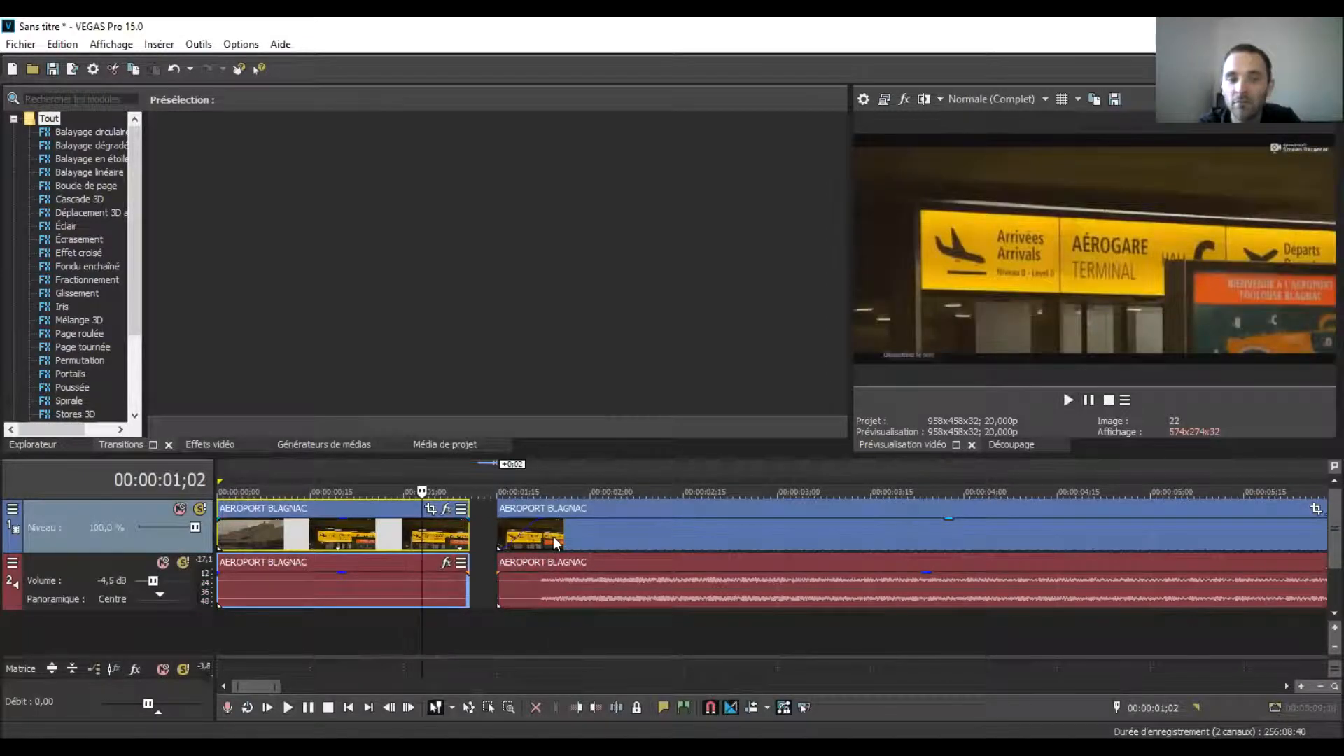
Step: Move the second clip part back against the end of the first, and play across the join
{"action": "mouse_move", "coordinate": [560, 543]}
{"action": "left_mouse_down"}
{"action": "mouse_move", "coordinate": [455, 543]}
{"action": "mouse_move", "coordinate": [588, 531]}
{"action": "mouse_move", "coordinate": [578, 523]}
{"action": "left_mouse_up"}
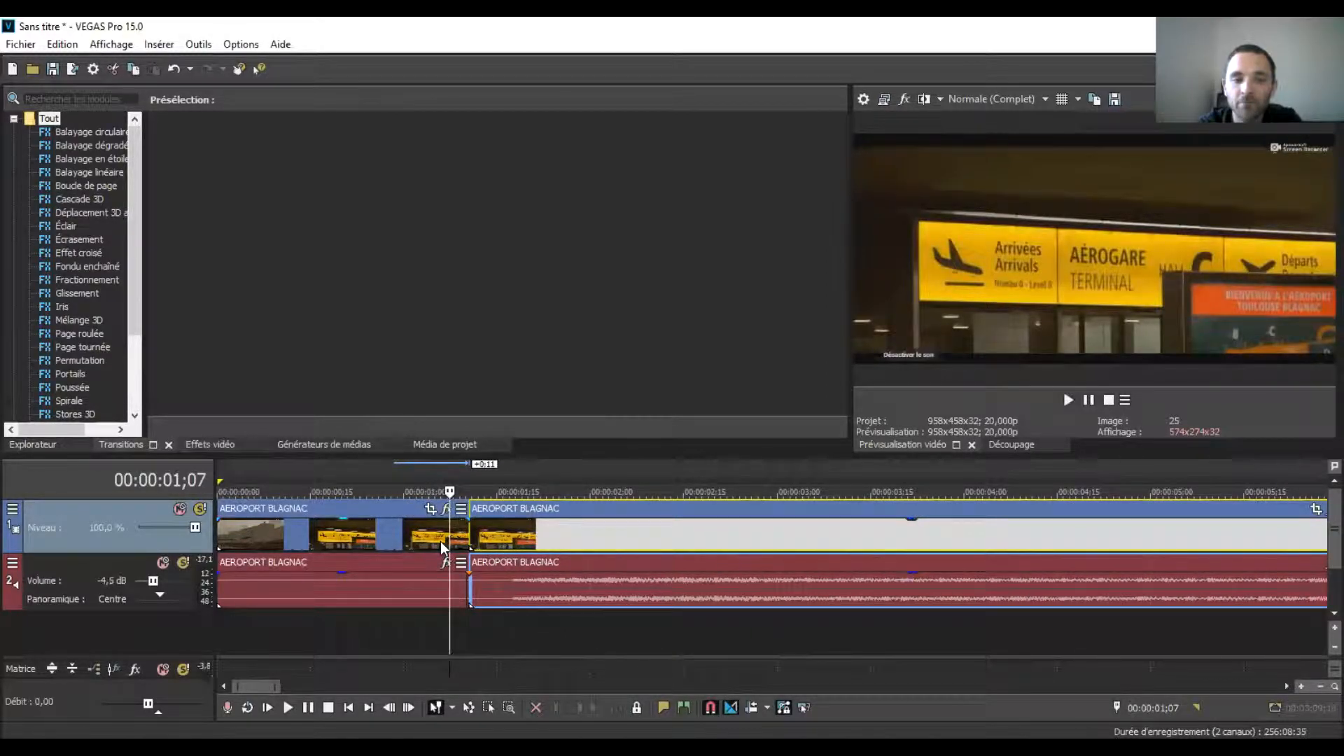
{"action": "key", "text": "space"}
{"action": "key", "text": "space"}
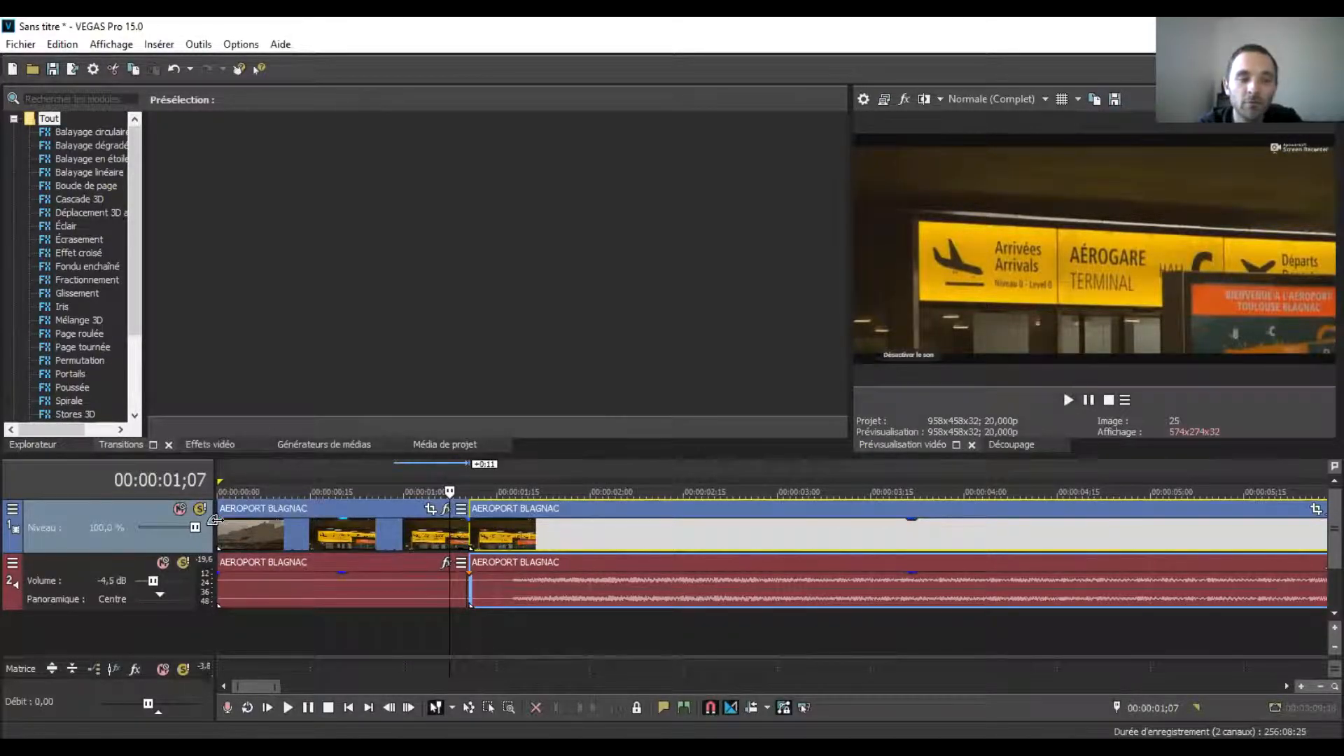
Step: Try a short fade-in at the start of the first video part and play it from the beginning
{"action": "left_click_drag", "start_coordinate": [219, 520], "coordinate": [283, 526]}
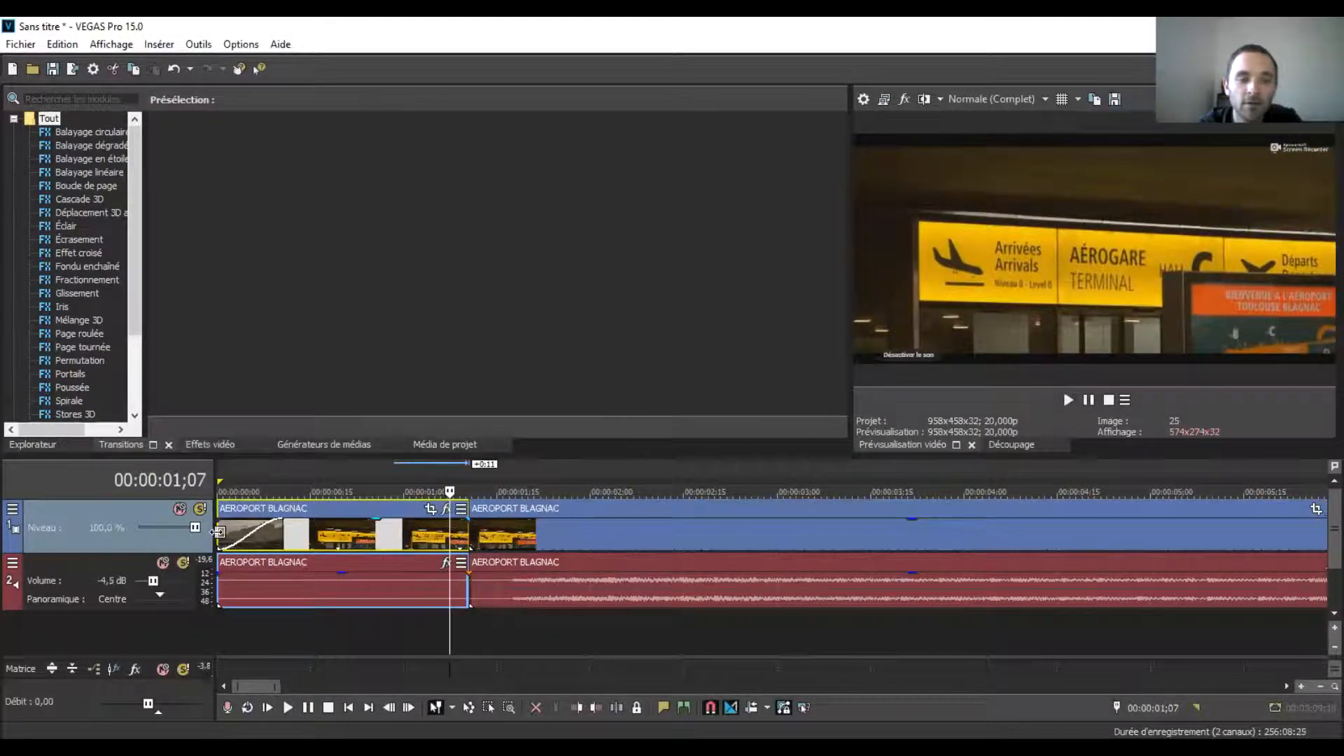
{"action": "left_click", "coordinate": [219, 532]}
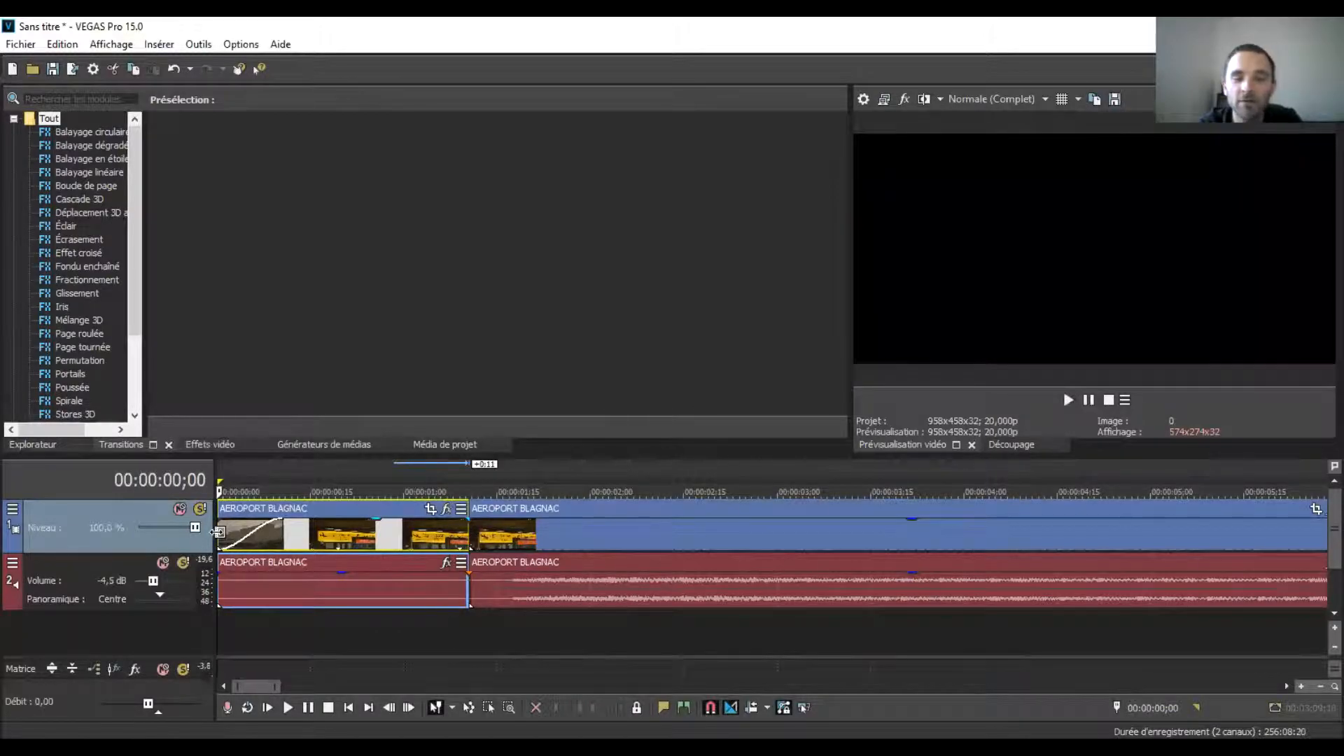
{"action": "key", "text": "space"}
{"action": "key", "text": "space"}
{"action": "key", "text": "space"}
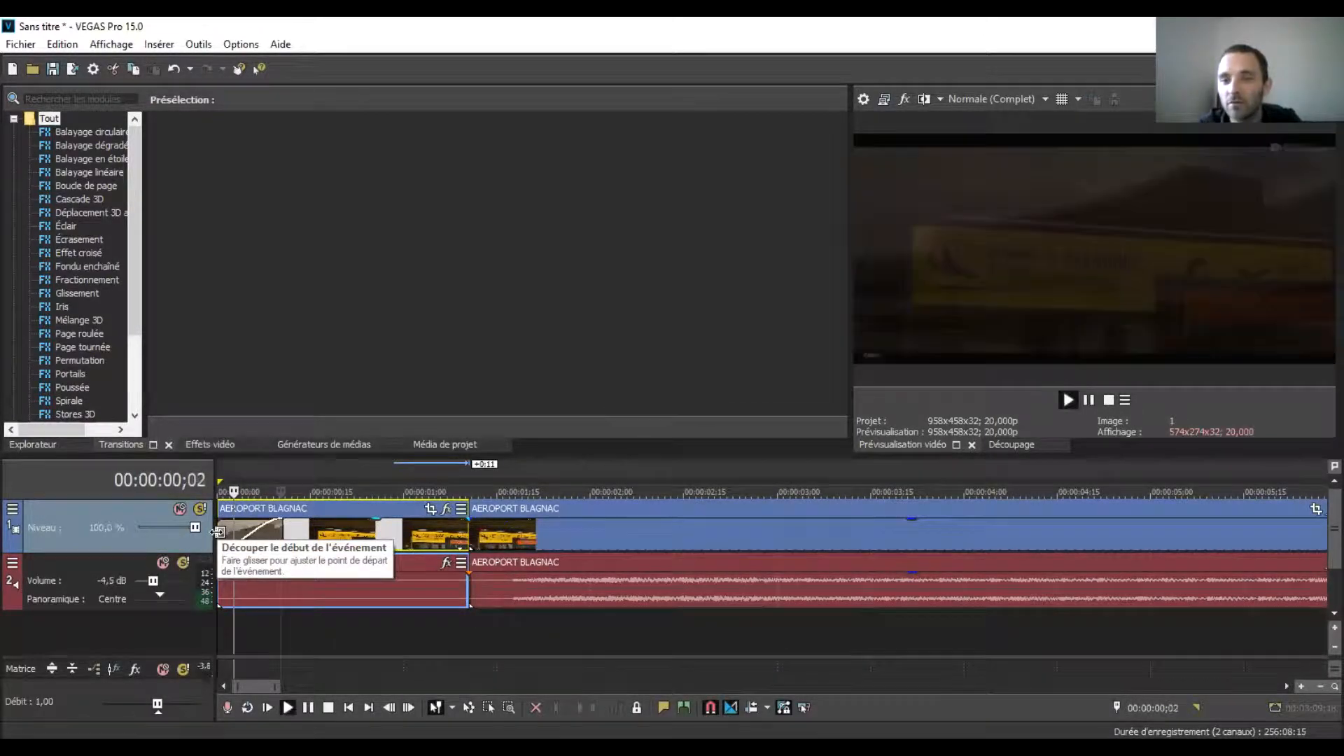
{"action": "key", "text": "space"}
{"action": "key", "text": "space"}
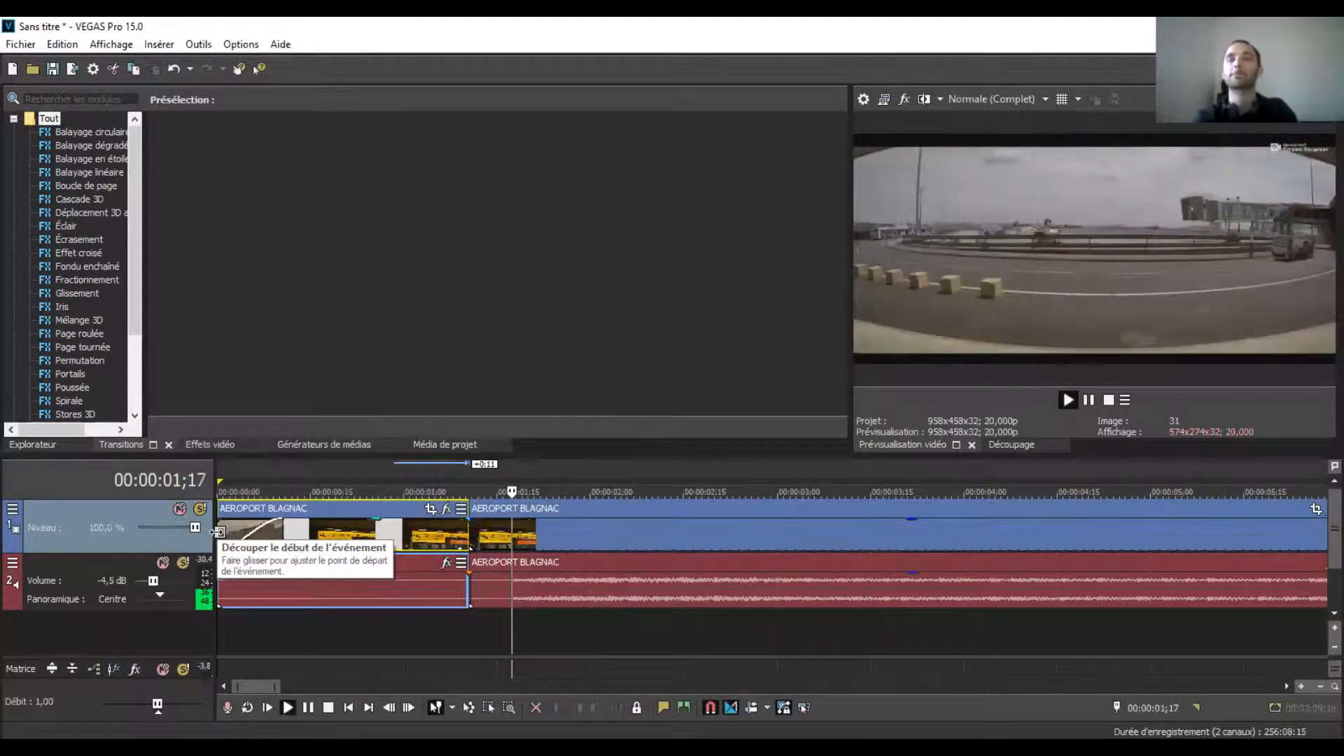
{"action": "key", "text": "space"}
{"action": "left_click", "coordinate": [543, 529]}
{"action": "left_click", "coordinate": [385, 531]}
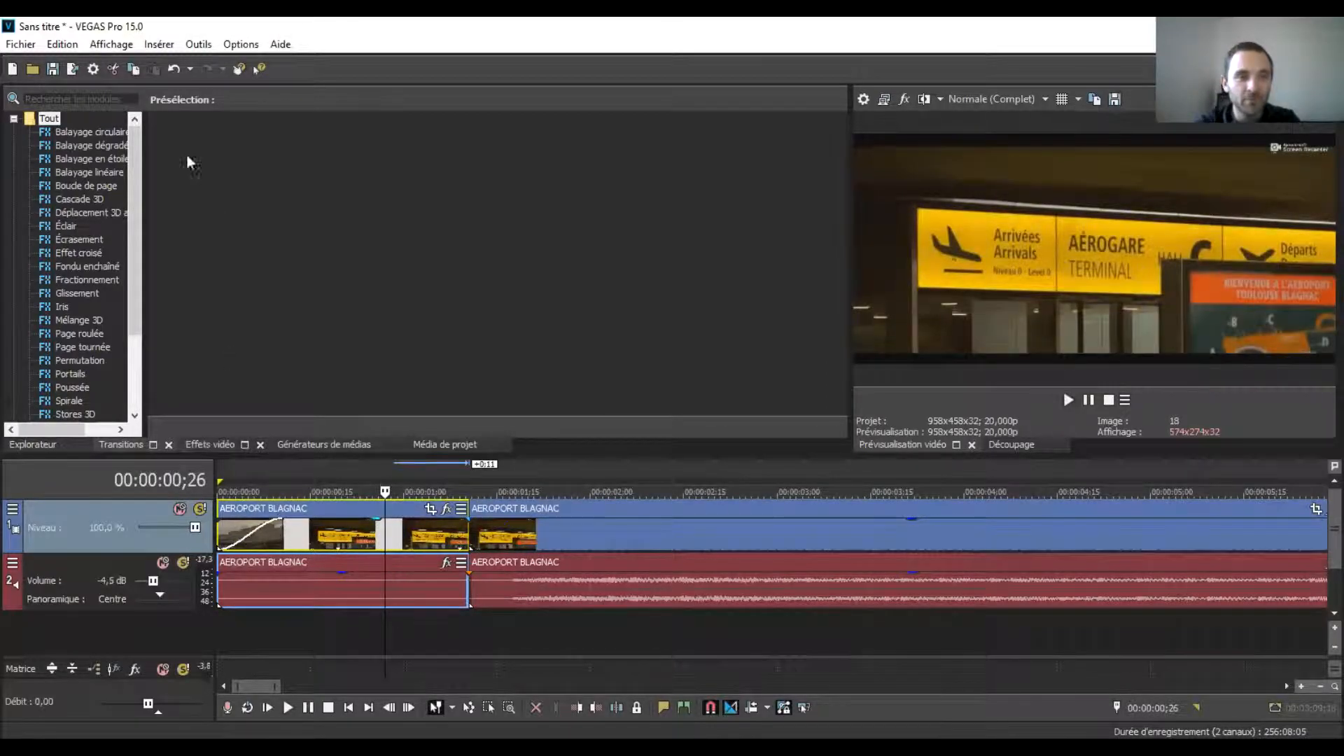
Step: Undo the fade, the moves and the split until the clip is one piece, and return the cursor to 00:00:00;00
{"action": "left_click", "coordinate": [174, 70]}
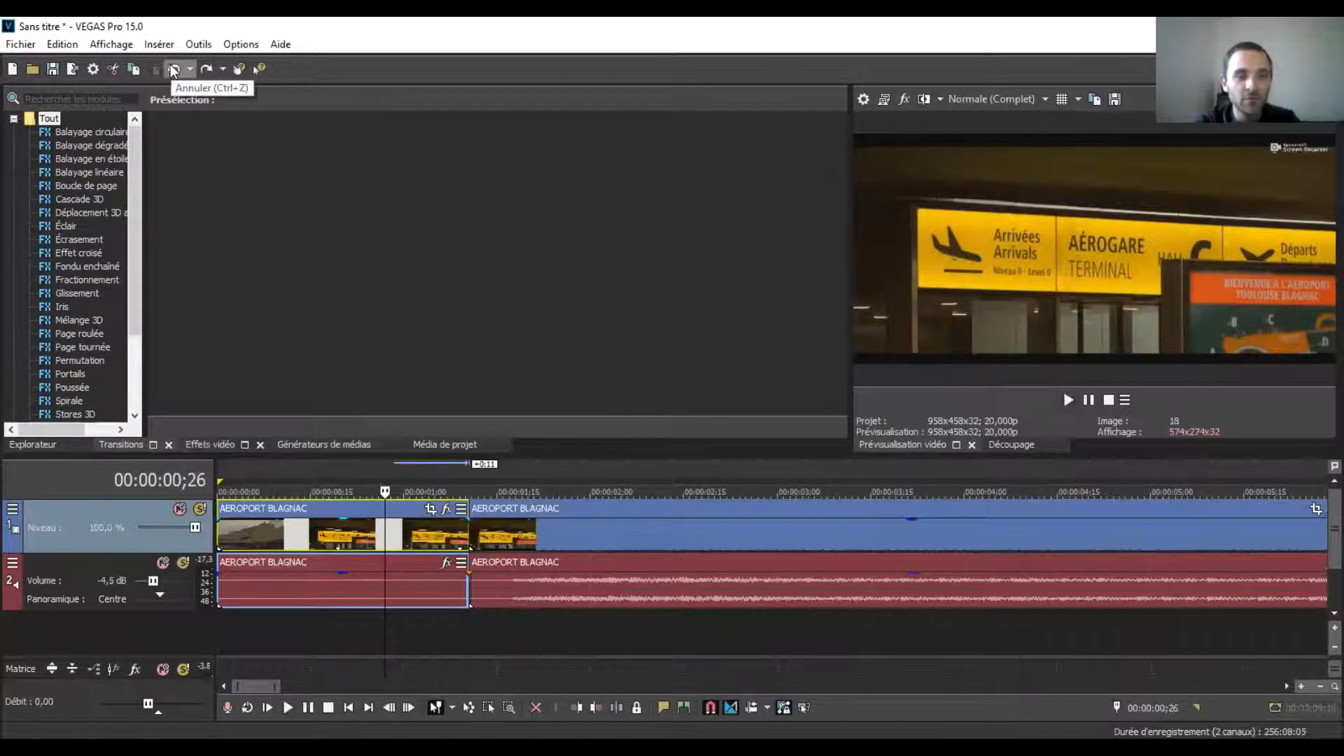
{"action": "left_click", "coordinate": [173, 70]}
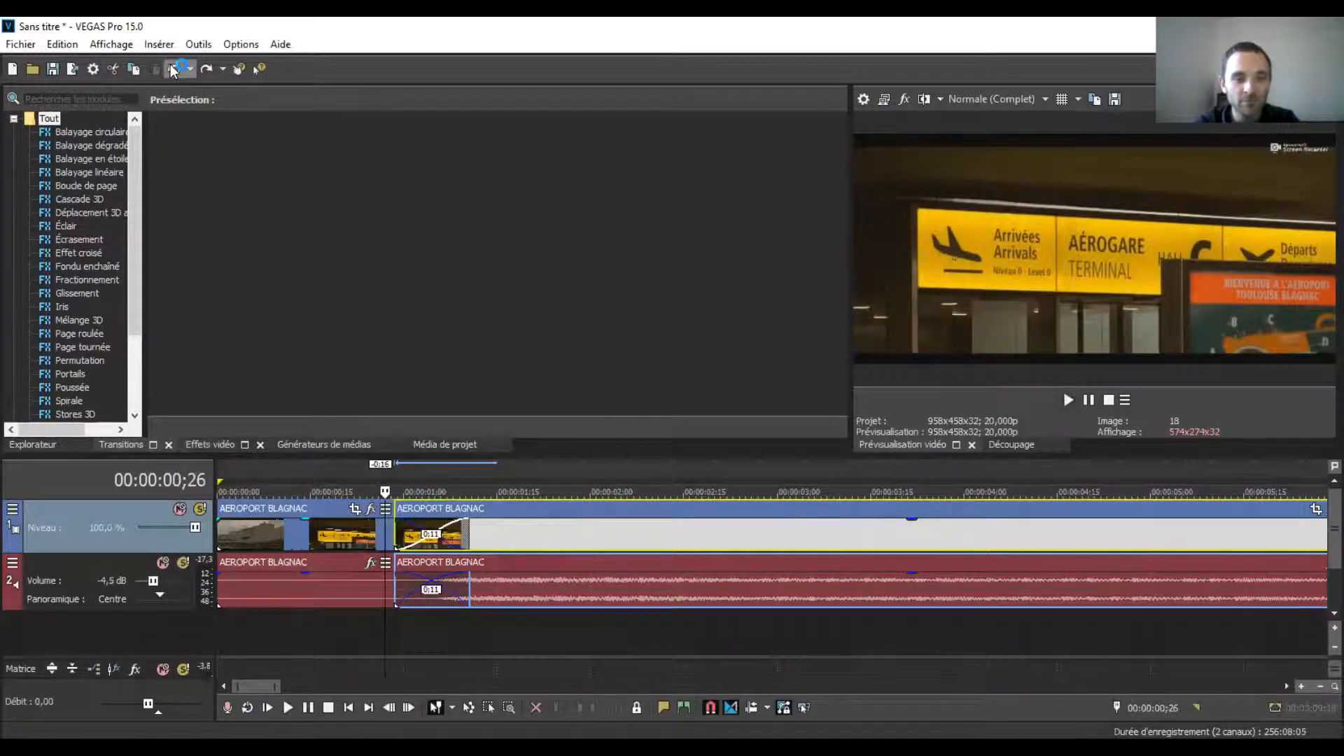
{"action": "left_click", "coordinate": [173, 70]}
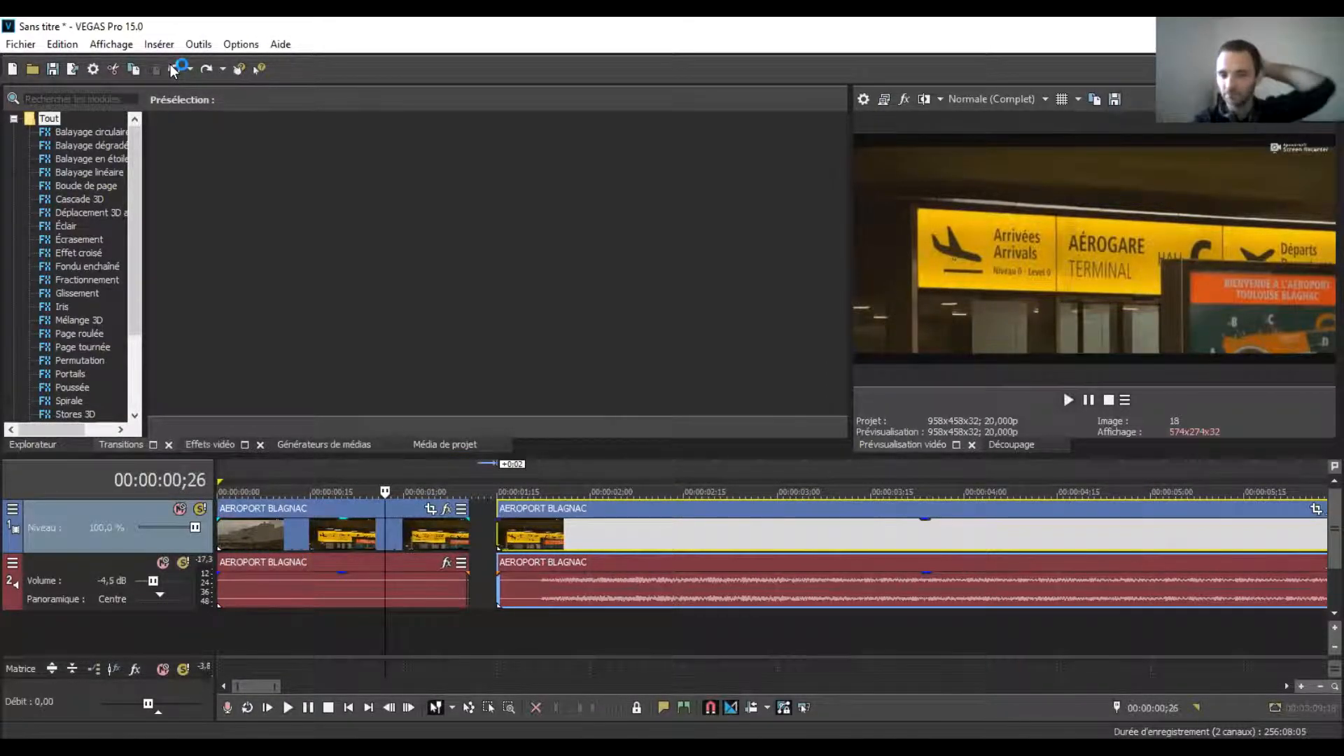
{"action": "left_click", "coordinate": [173, 70]}
{"action": "left_click", "coordinate": [173, 70]}
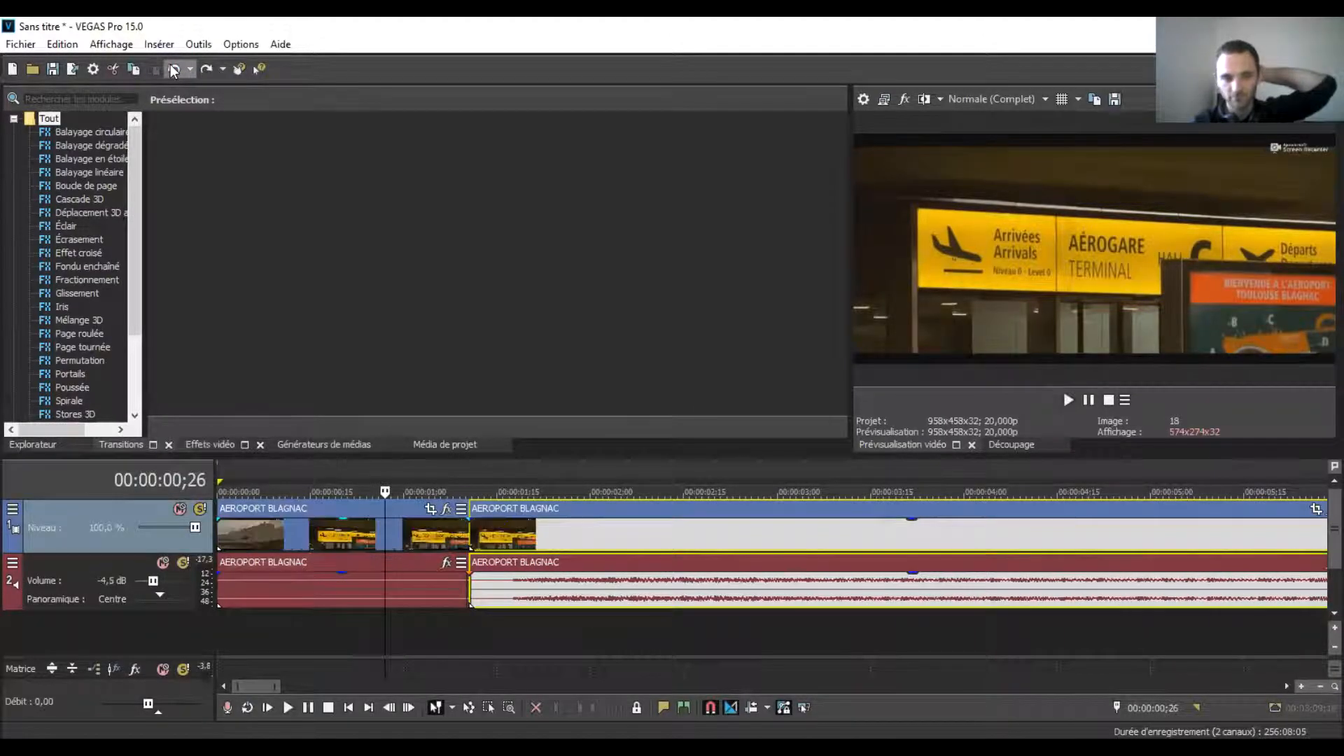
{"action": "left_click", "coordinate": [173, 70]}
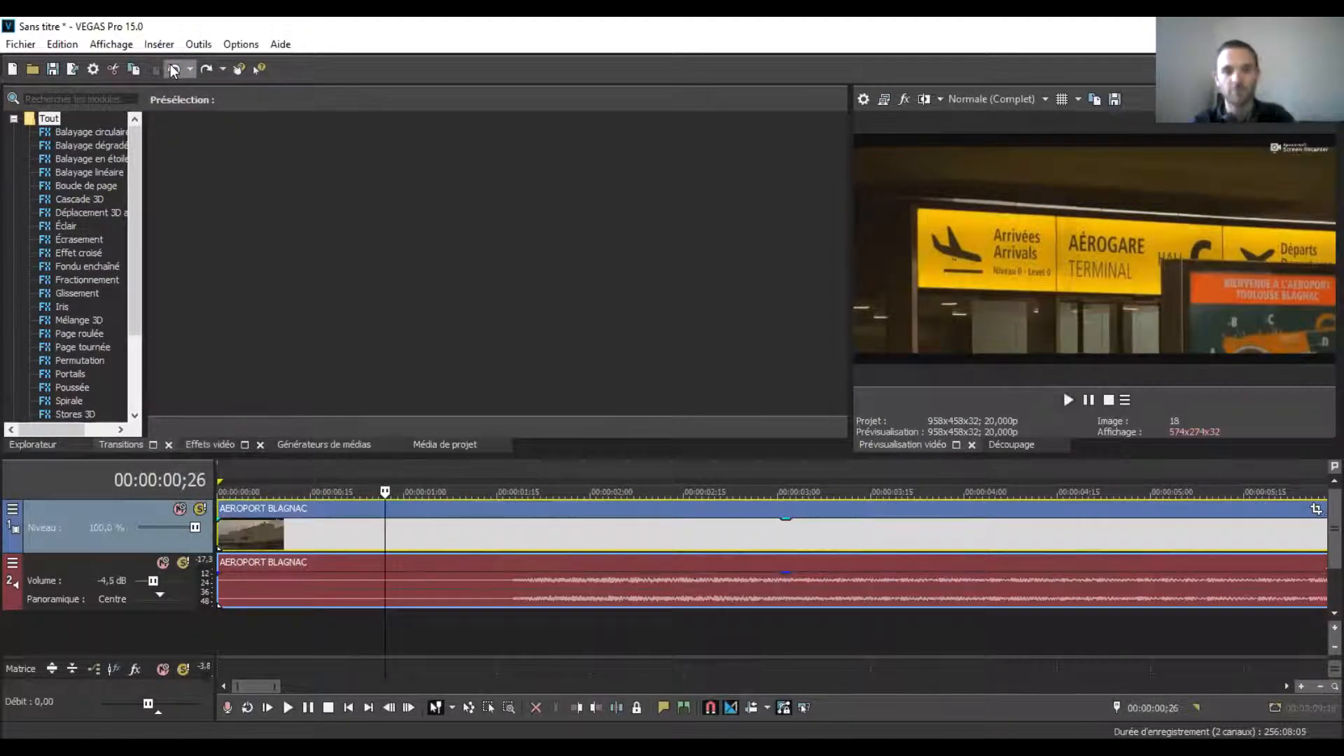
{"action": "left_click", "coordinate": [224, 536]}
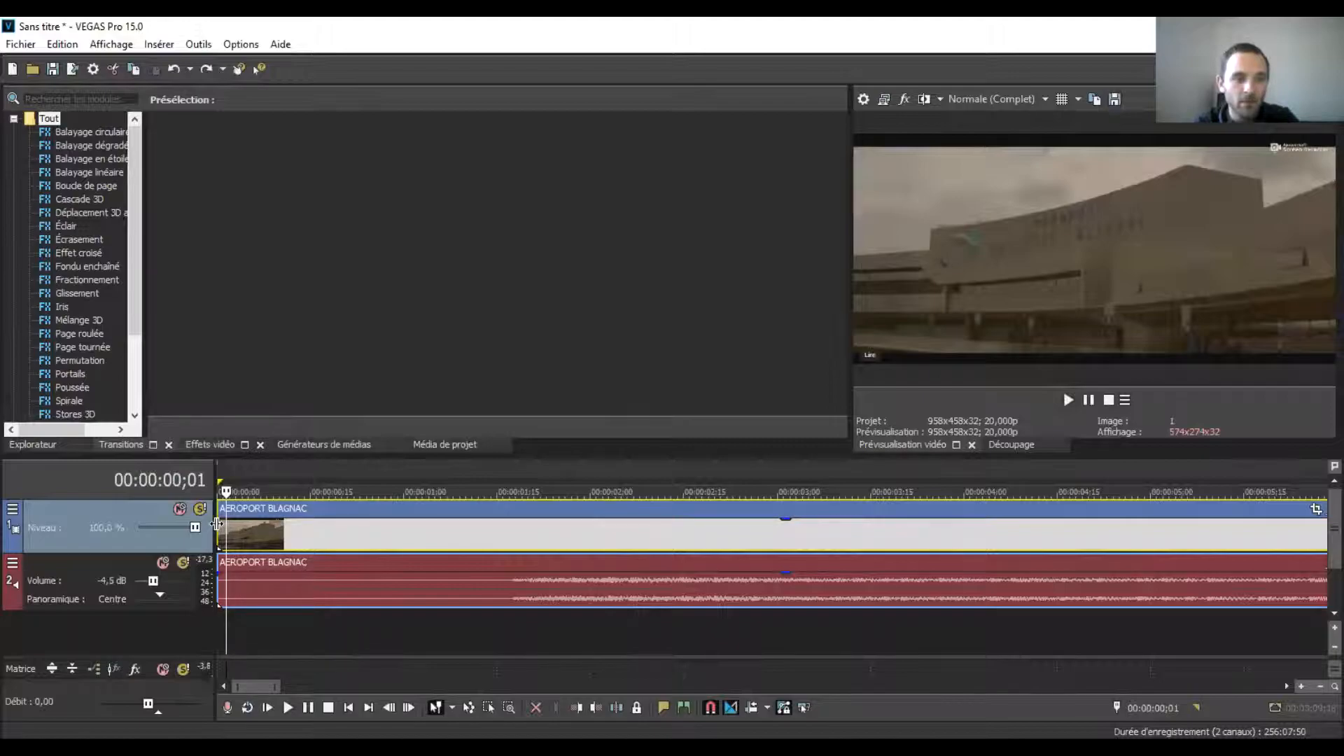
{"action": "left_click", "coordinate": [217, 525]}
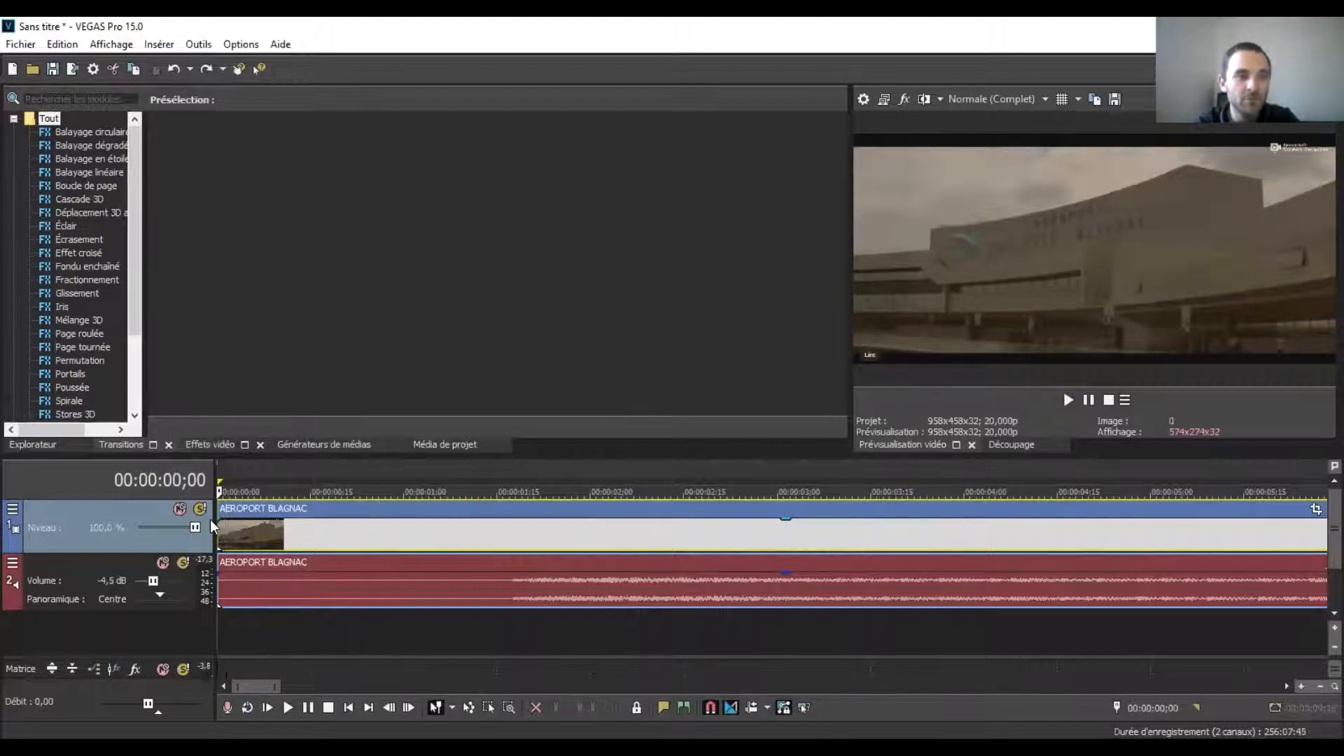
Step: Widen the effects list, show the video effects and look at the Par défaut, Moyenne and Granuleux presets of Ajout de bruit
{"action": "left_click_drag", "start_coordinate": [144, 345], "coordinate": [266, 357]}
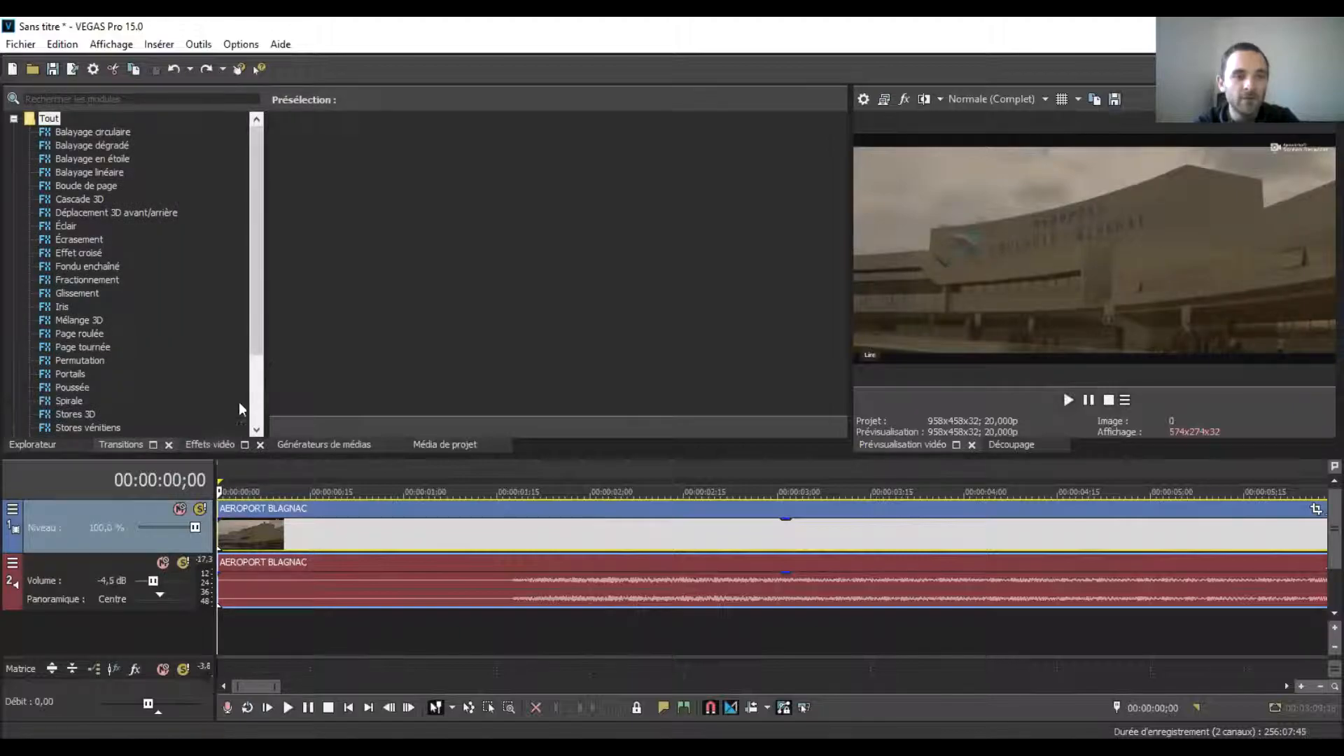
{"action": "left_click", "coordinate": [208, 447]}
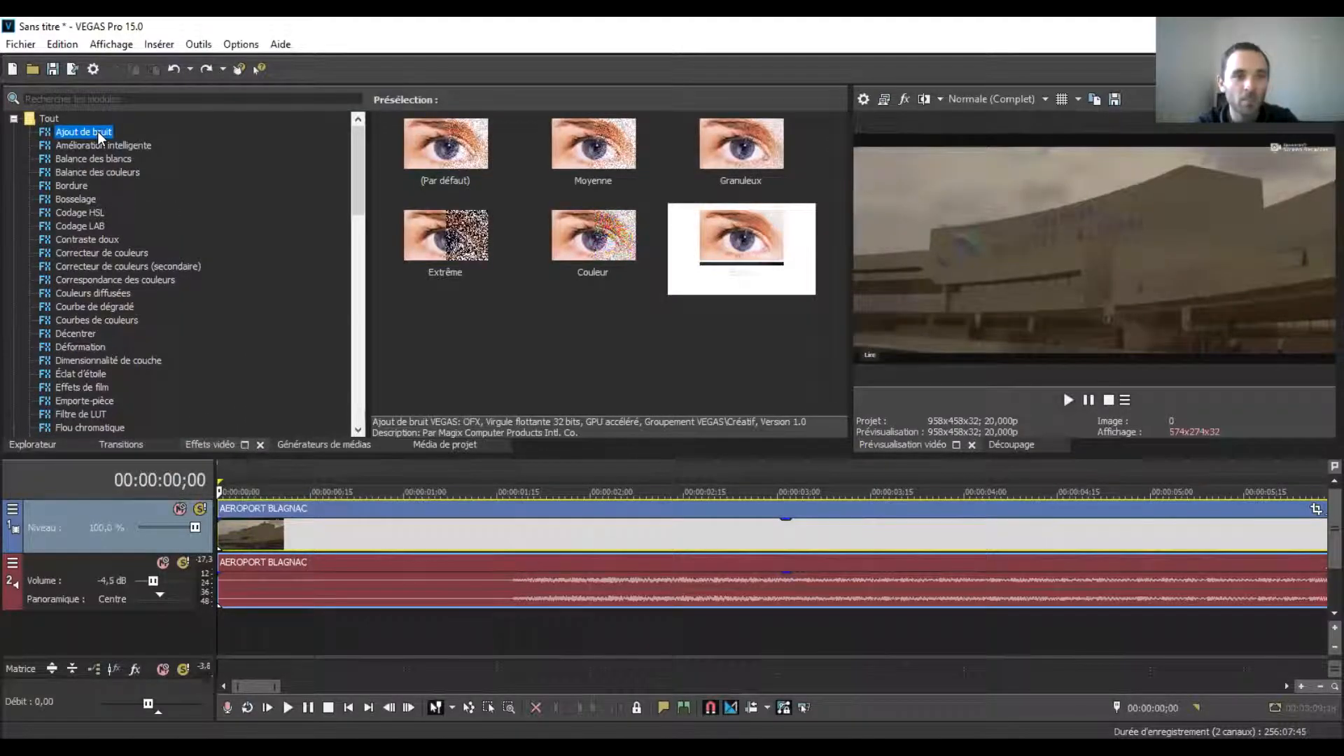
{"action": "left_click", "coordinate": [455, 160]}
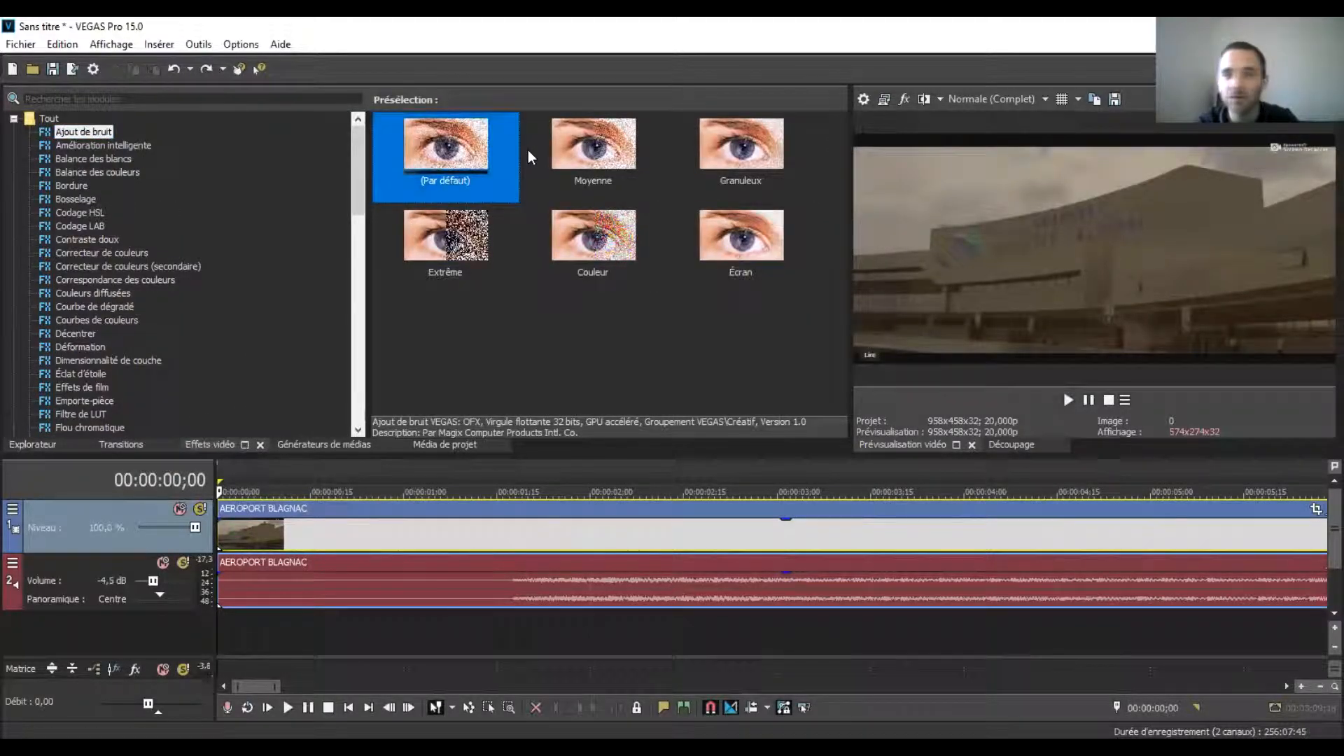
{"action": "left_click", "coordinate": [616, 155]}
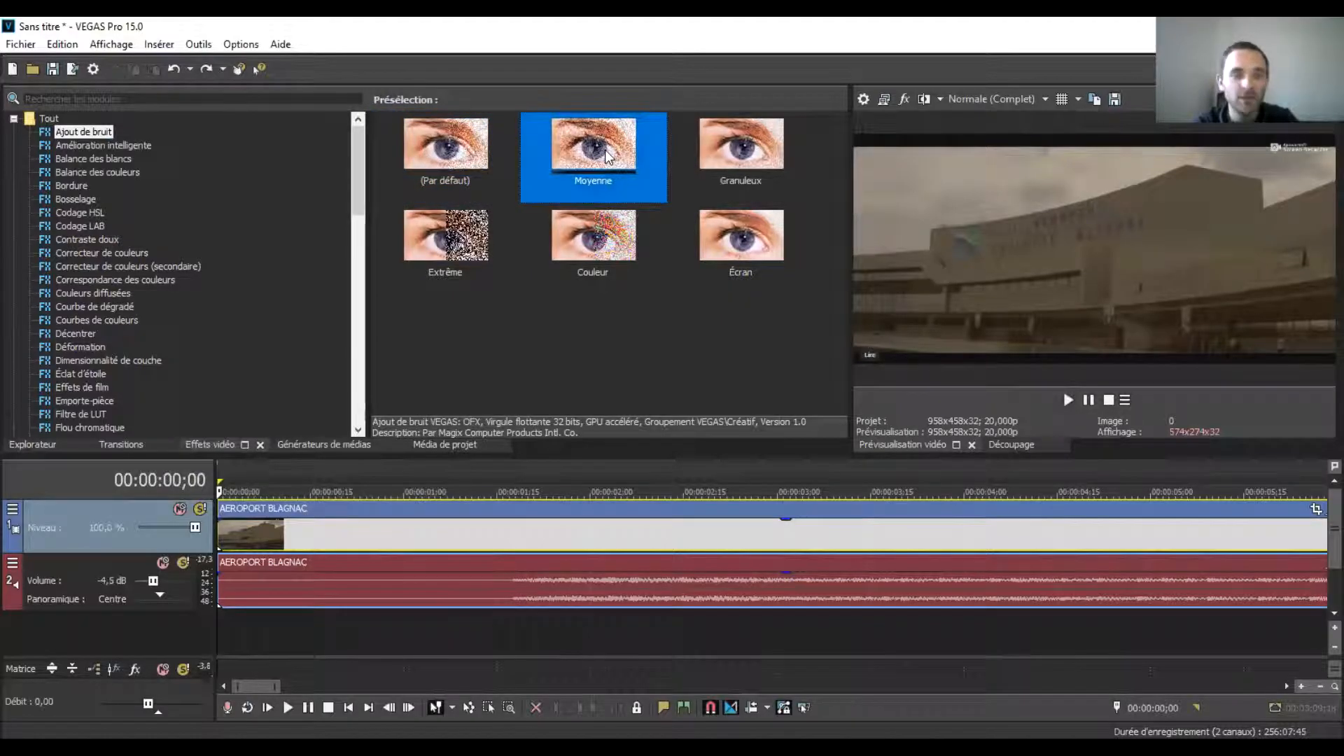
{"action": "left_click", "coordinate": [770, 145]}
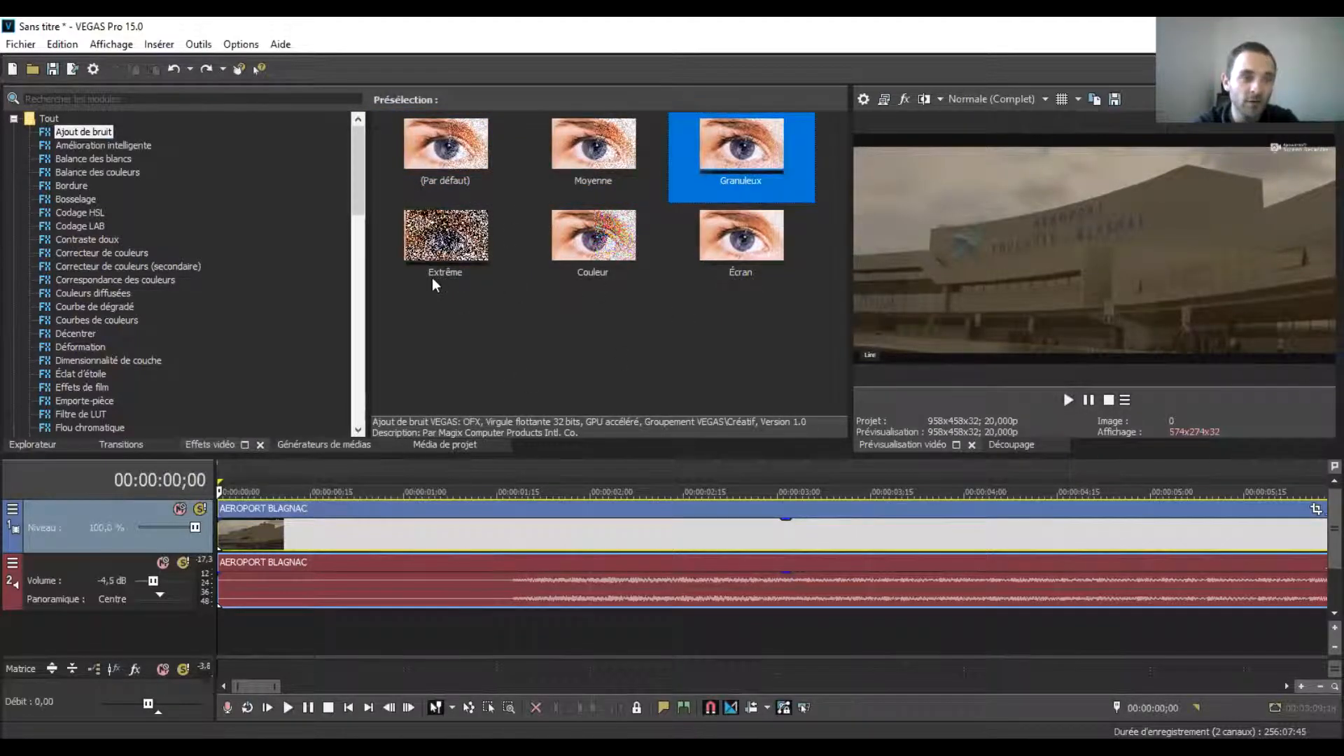
Step: Find the Sépia effect further down the video effects list and look at its presets, including Neutre
{"action": "left_click_drag", "start_coordinate": [355, 150], "coordinate": [357, 326]}
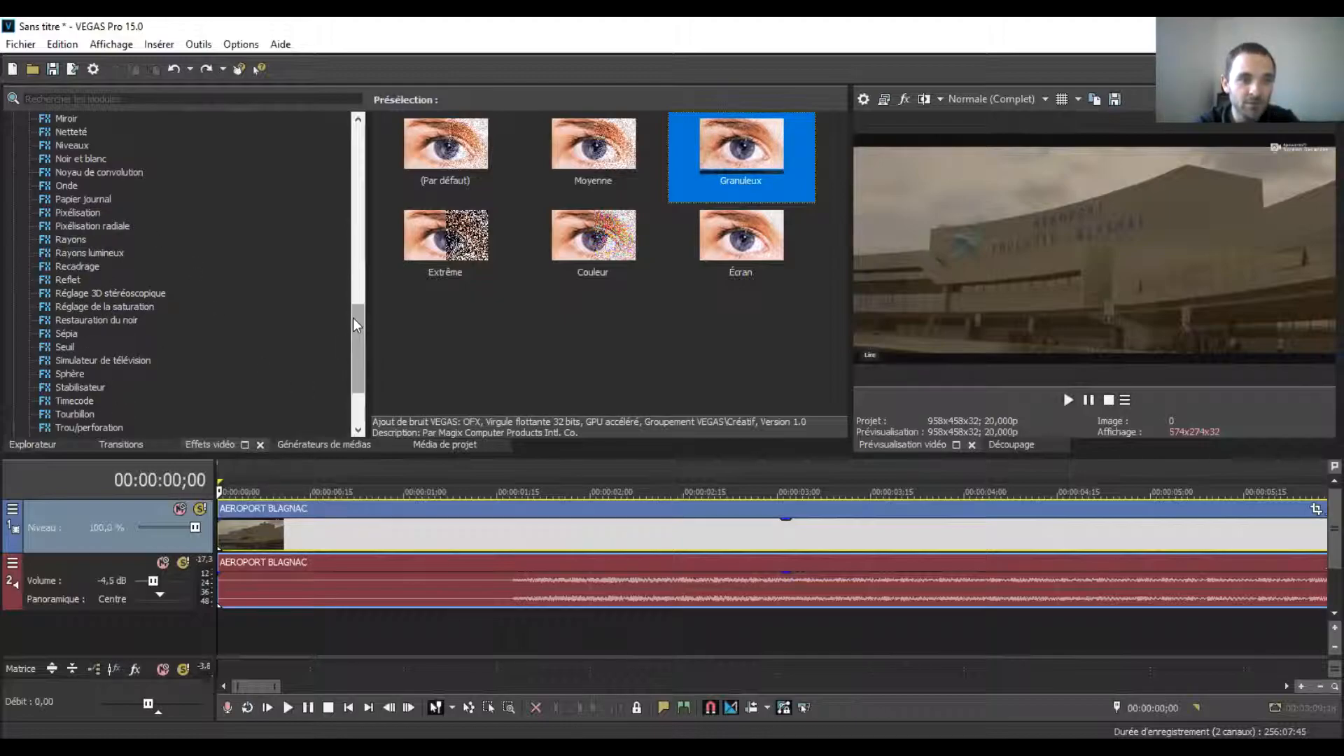
{"action": "scroll", "coordinate": [363, 312], "scroll_direction": "down", "scroll_amount": 3}
{"action": "left_click", "coordinate": [67, 225]}
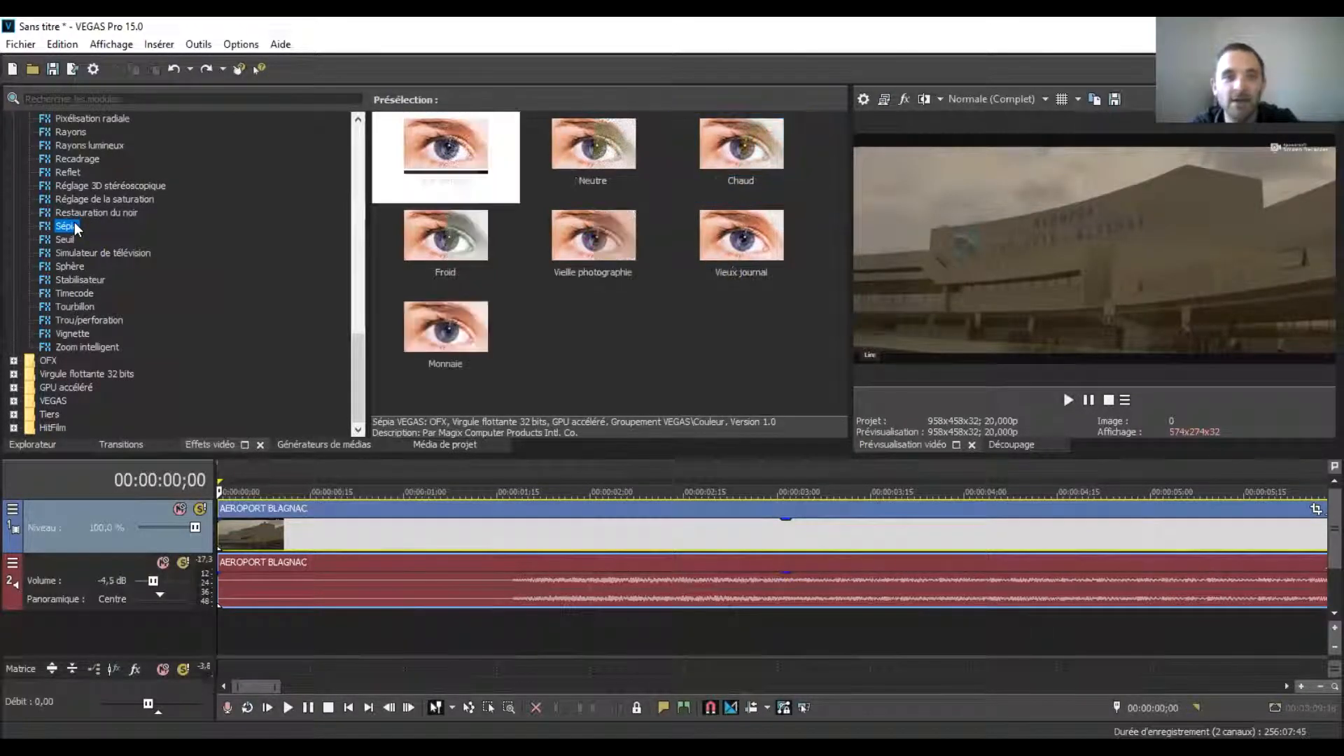
{"action": "left_click", "coordinate": [608, 142]}
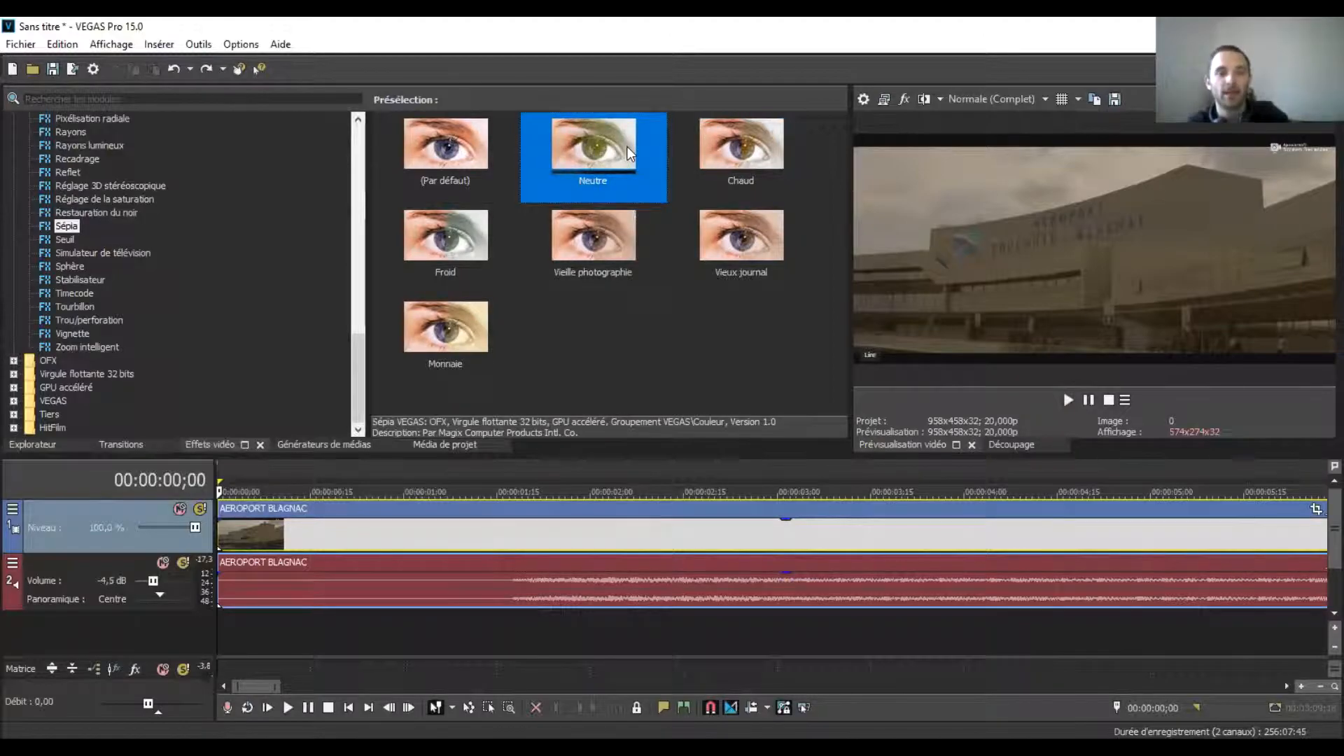
Step: Split the AEROPORT BLAGNAC clip at 00:00:13;16
{"action": "left_click", "coordinate": [370, 535]}
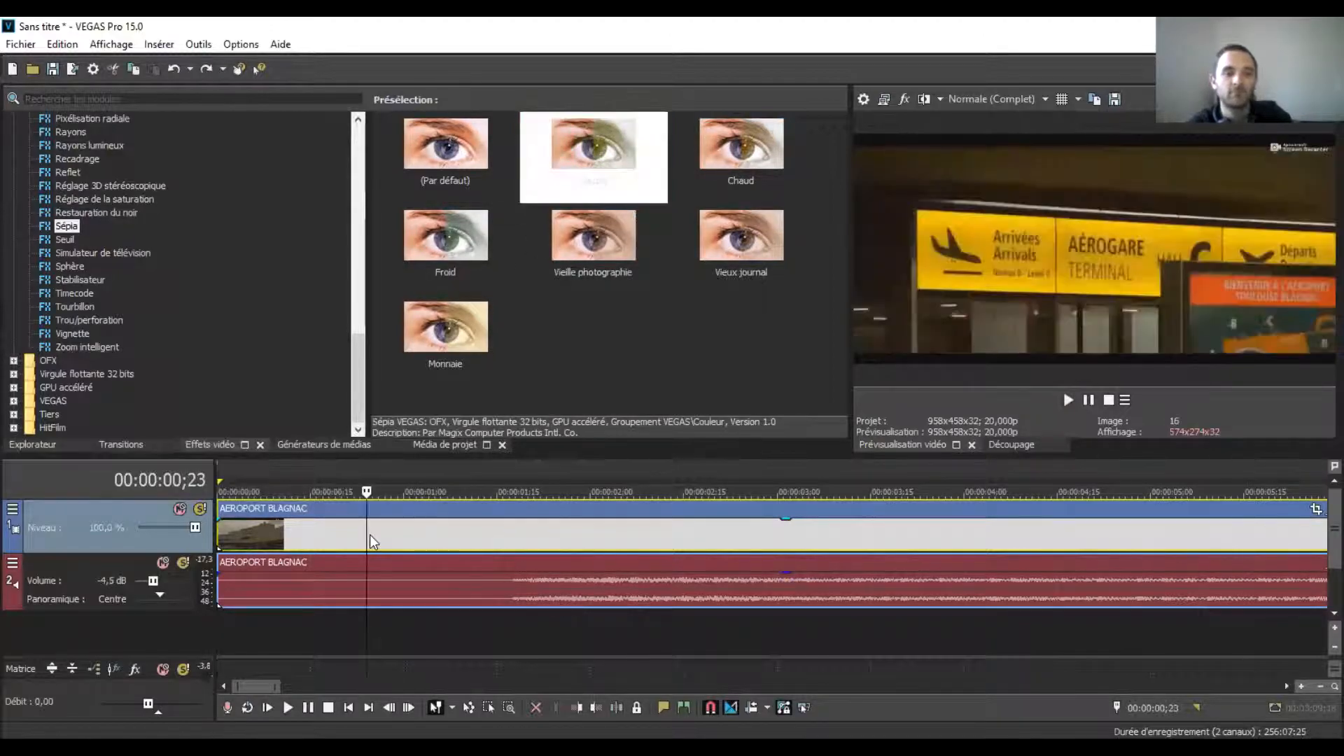
{"action": "right_click", "coordinate": [369, 535]}
{"action": "left_click", "coordinate": [350, 528]}
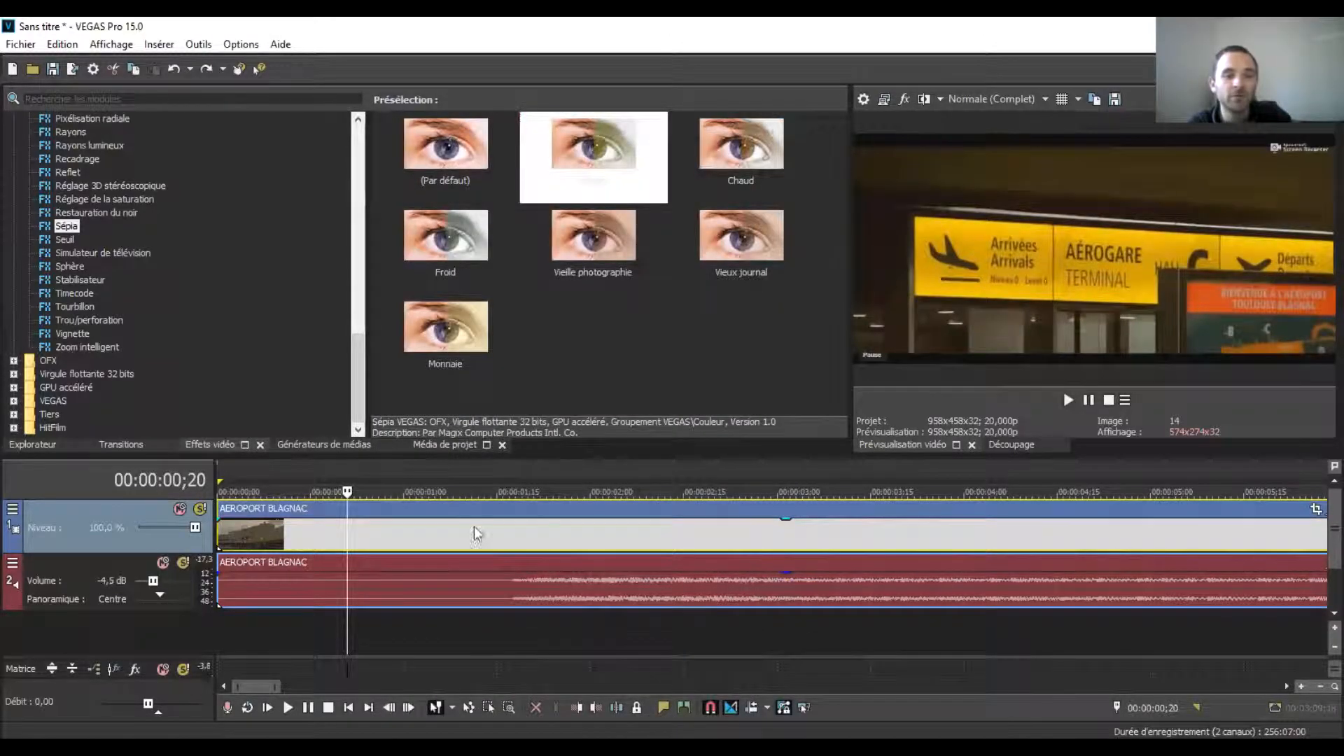
{"action": "left_click", "coordinate": [726, 530]}
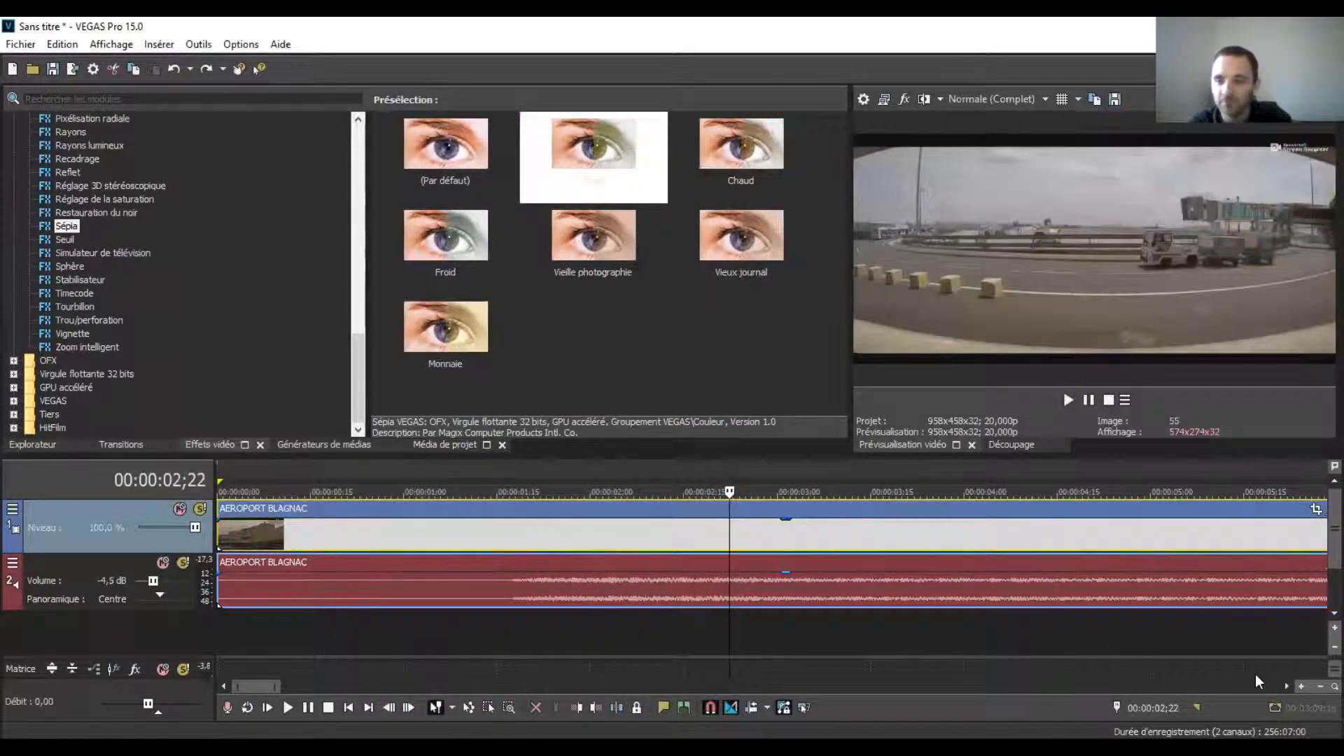
{"action": "left_click", "coordinate": [1317, 688]}
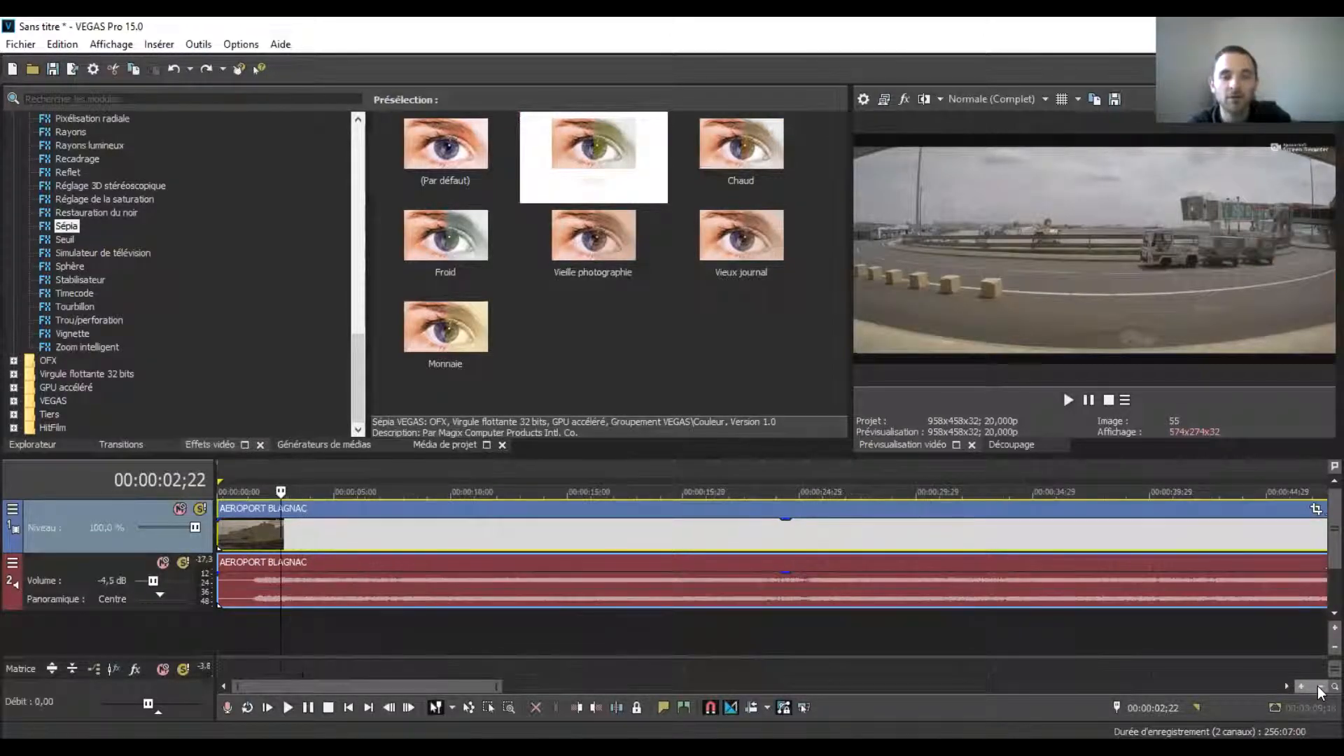
{"action": "left_click", "coordinate": [1317, 686]}
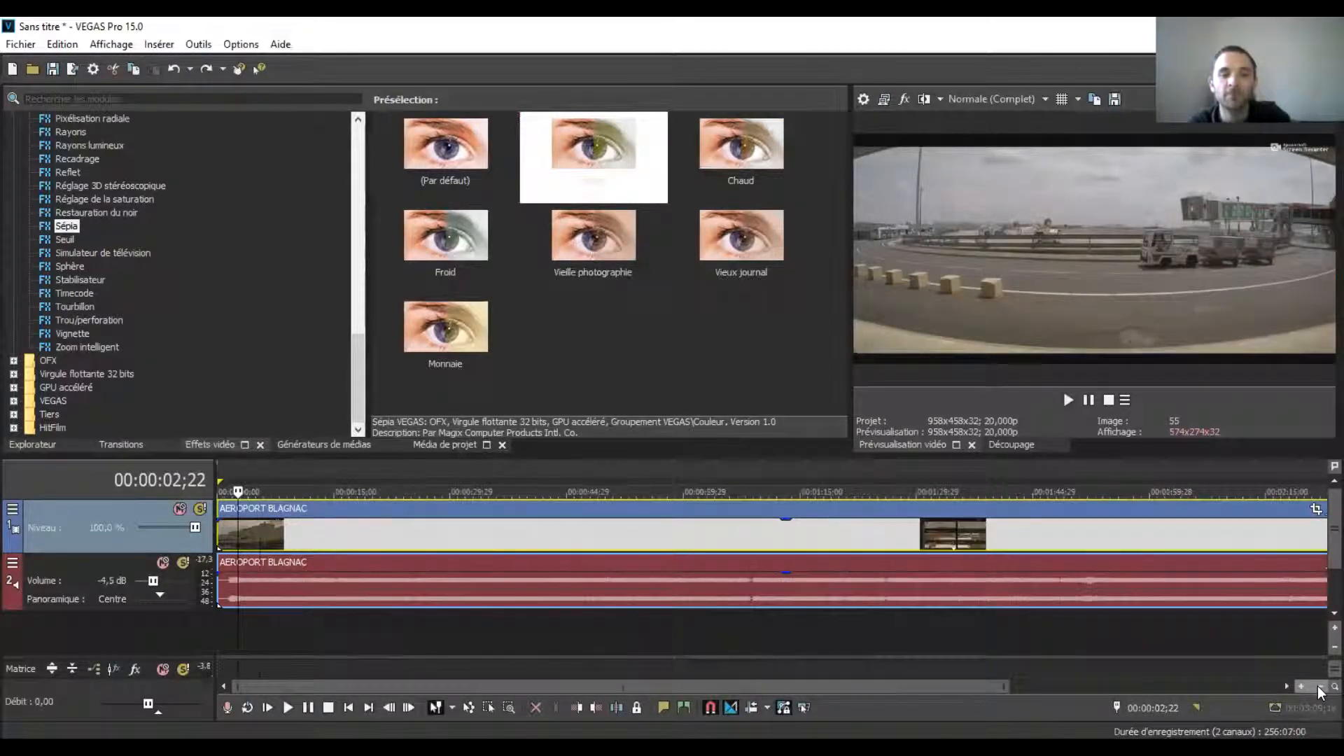
{"action": "right_click", "coordinate": [294, 527]}
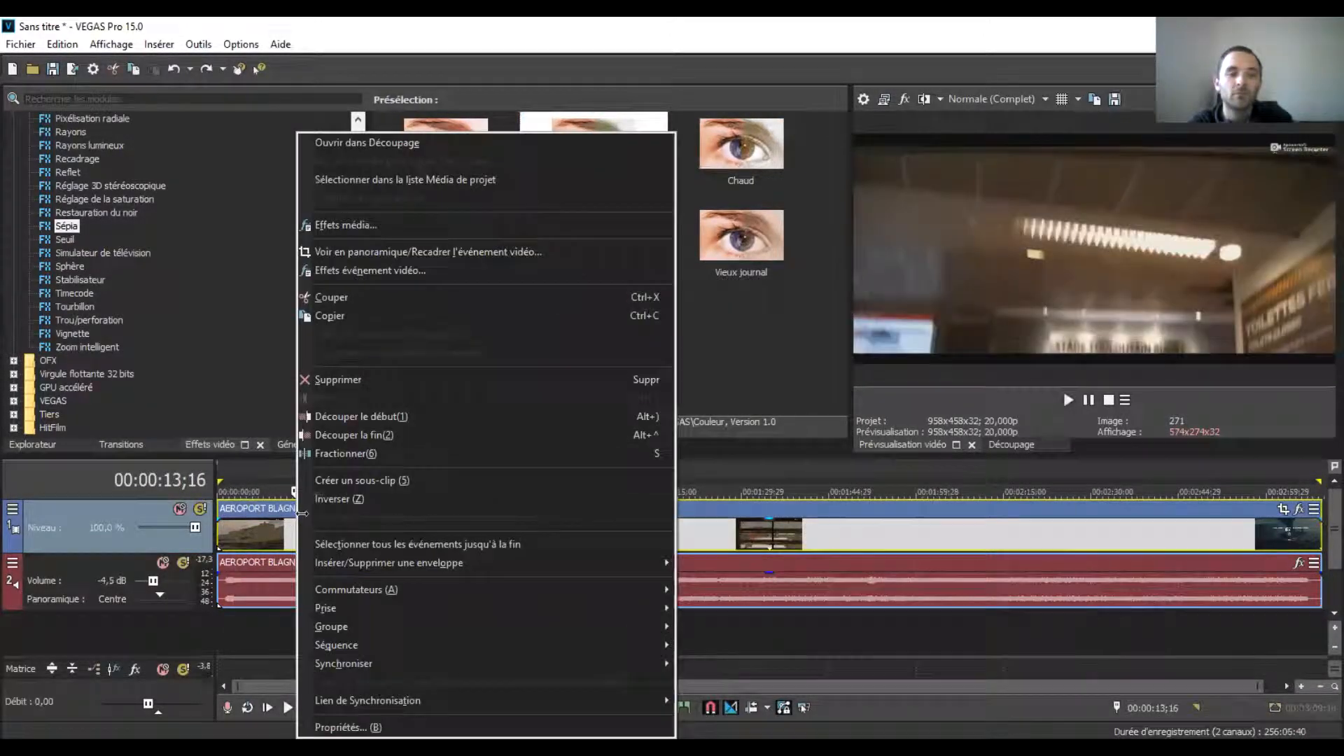
{"action": "left_click", "coordinate": [345, 453]}
Step: Apply the Sépia effect with the Vieux journal preset to the first video part
{"action": "left_click", "coordinate": [242, 529]}
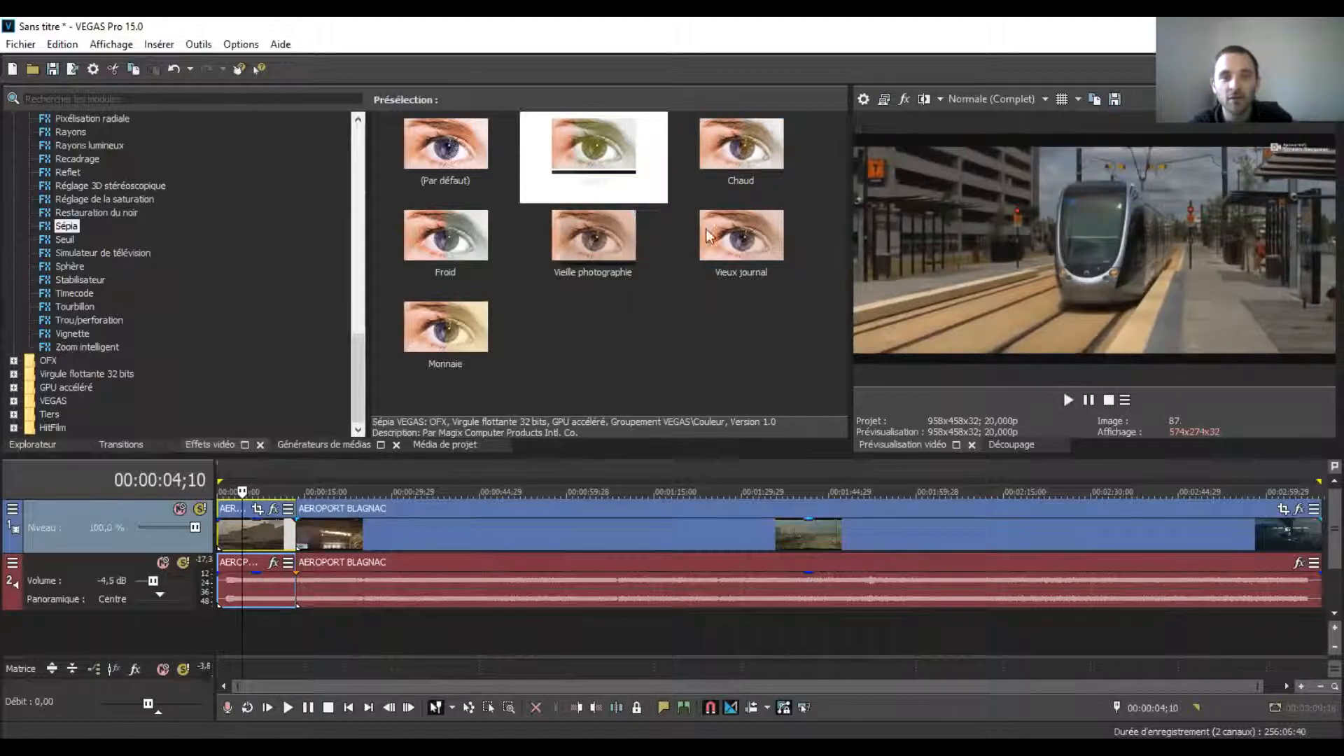
{"action": "left_click_drag", "start_coordinate": [750, 224], "coordinate": [268, 532]}
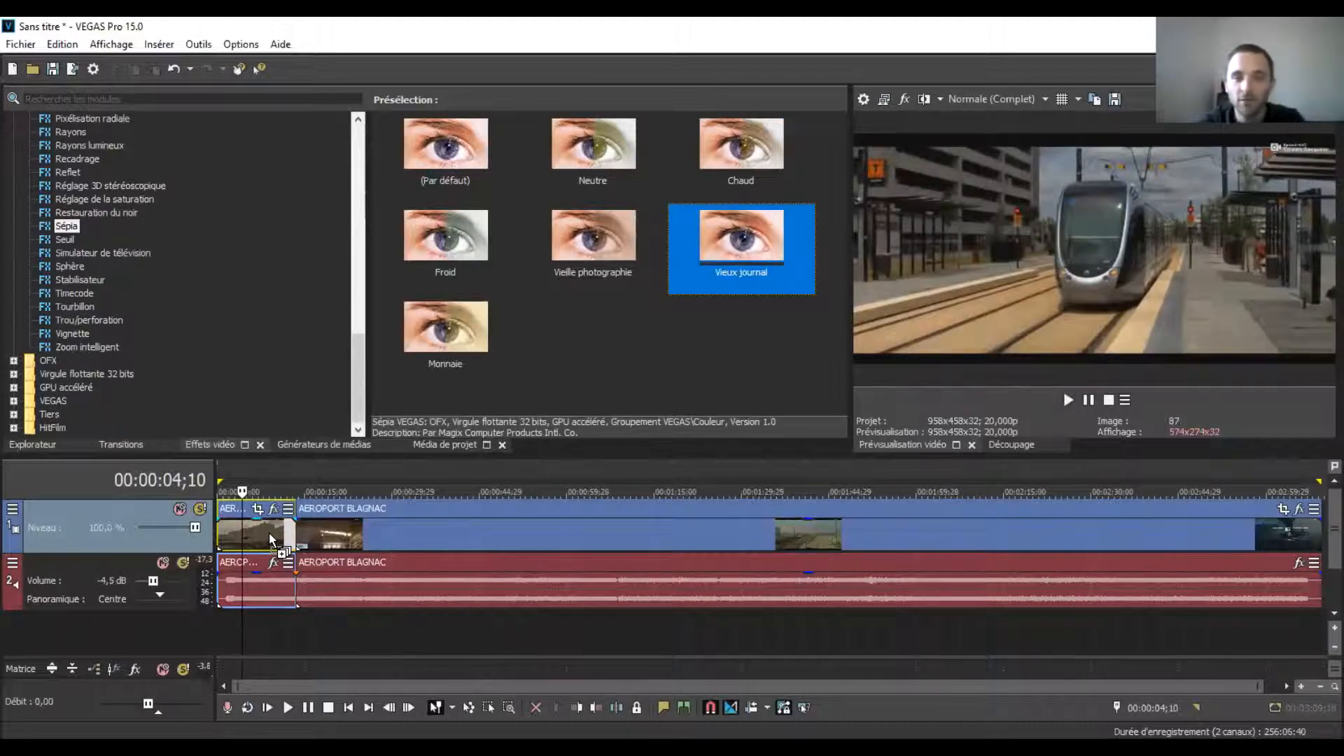
{"action": "left_click_drag", "start_coordinate": [269, 532], "coordinate": [269, 532]}
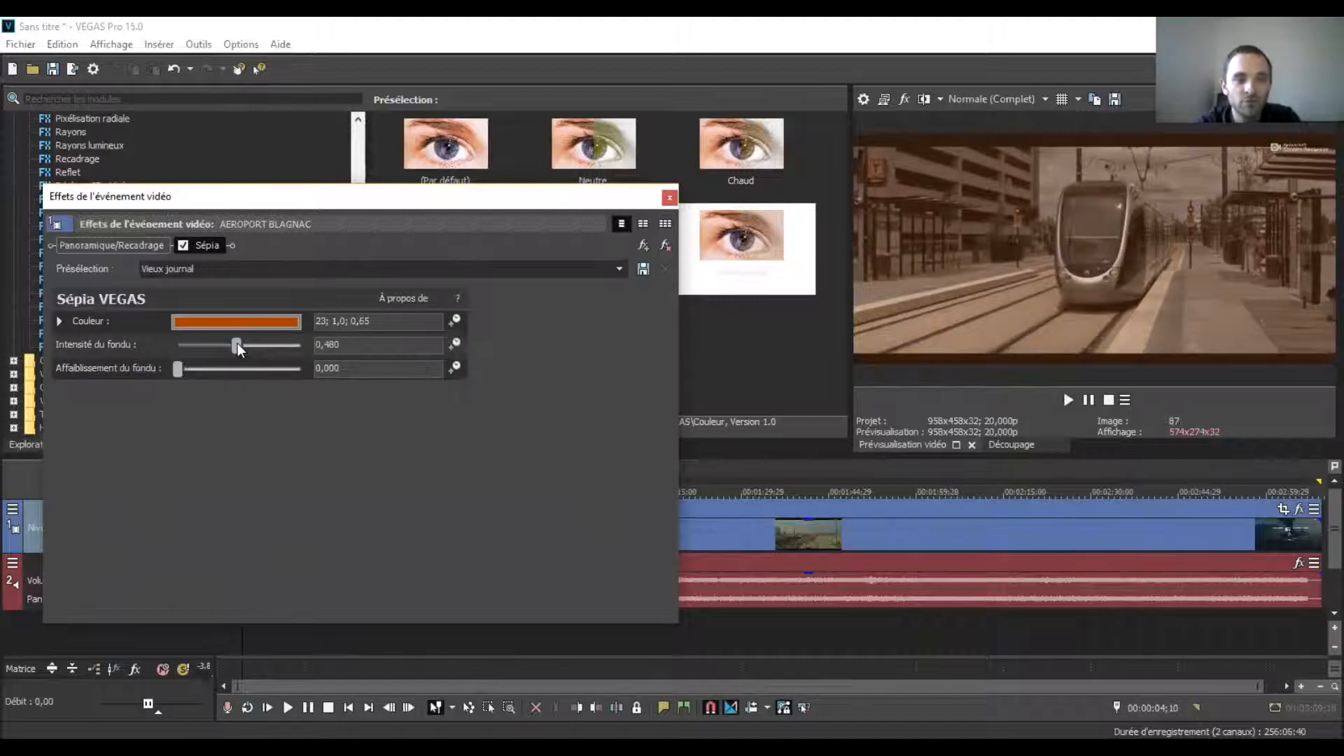
Step: Try different Sépia settings, ending with a fade intensity of 0,633 and a fade attenuation of 1,000
{"action": "left_click", "coordinate": [264, 343]}
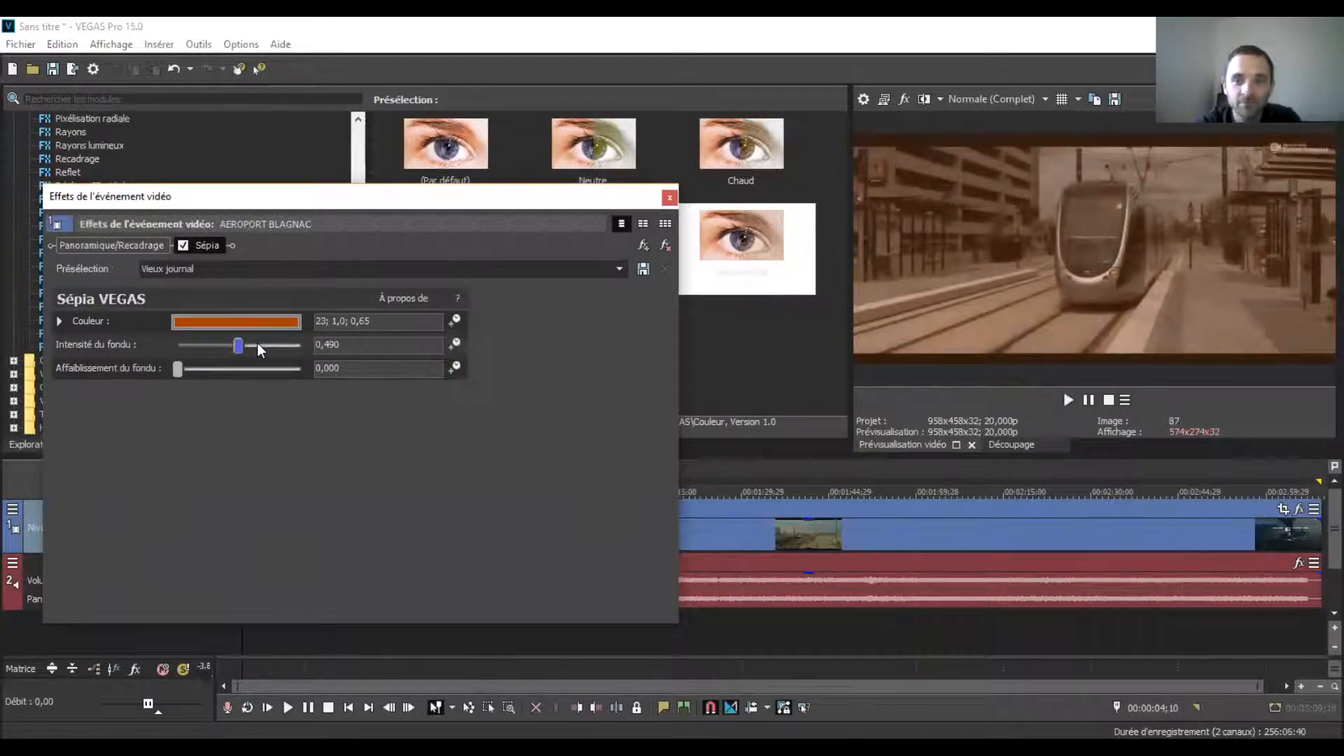
{"action": "left_click_drag", "start_coordinate": [216, 343], "coordinate": [256, 359]}
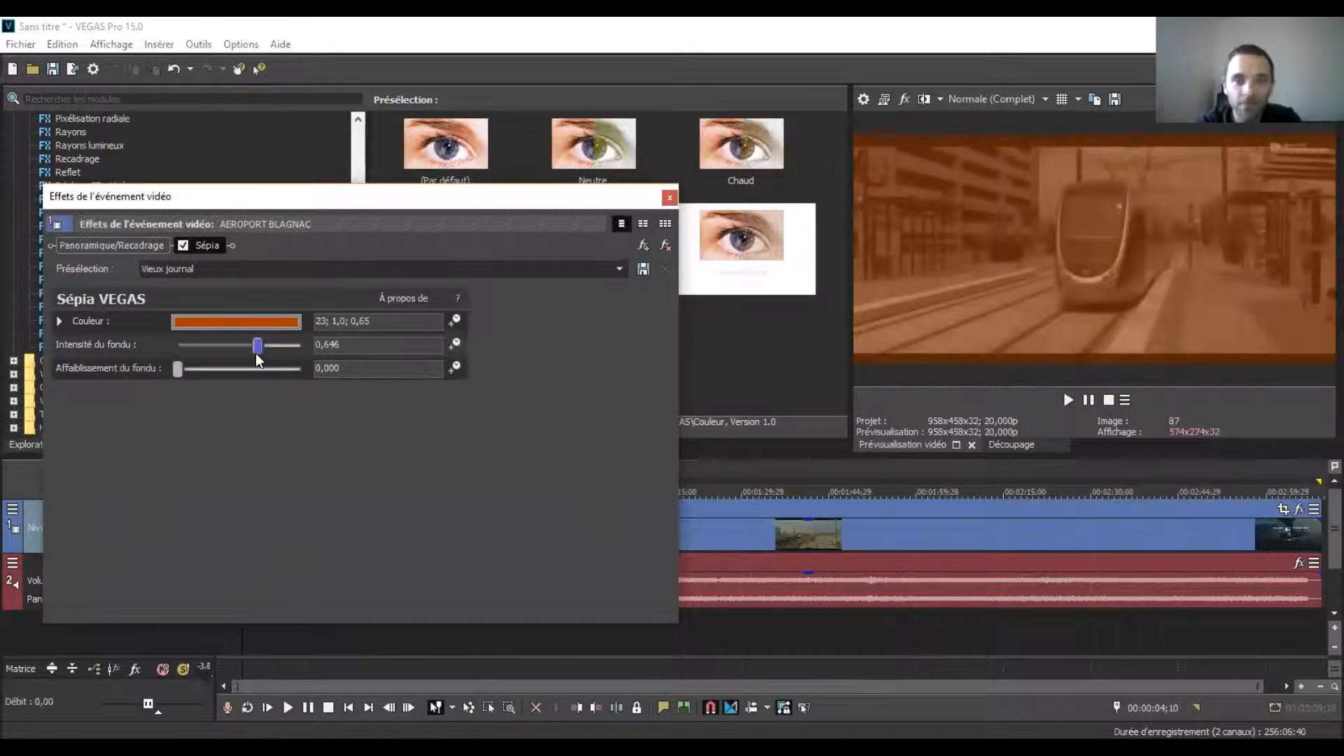
{"action": "left_click_drag", "start_coordinate": [175, 369], "coordinate": [293, 372]}
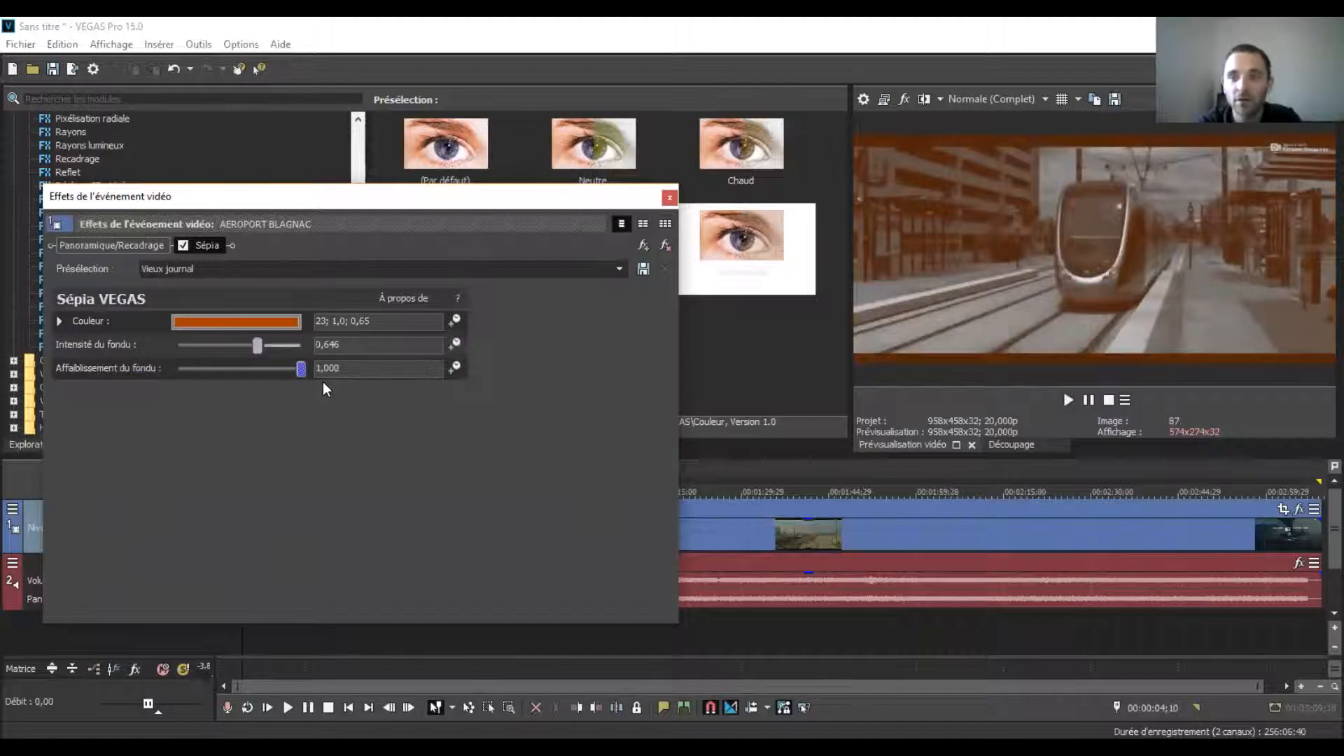
{"action": "left_click_drag", "start_coordinate": [297, 345], "coordinate": [256, 350]}
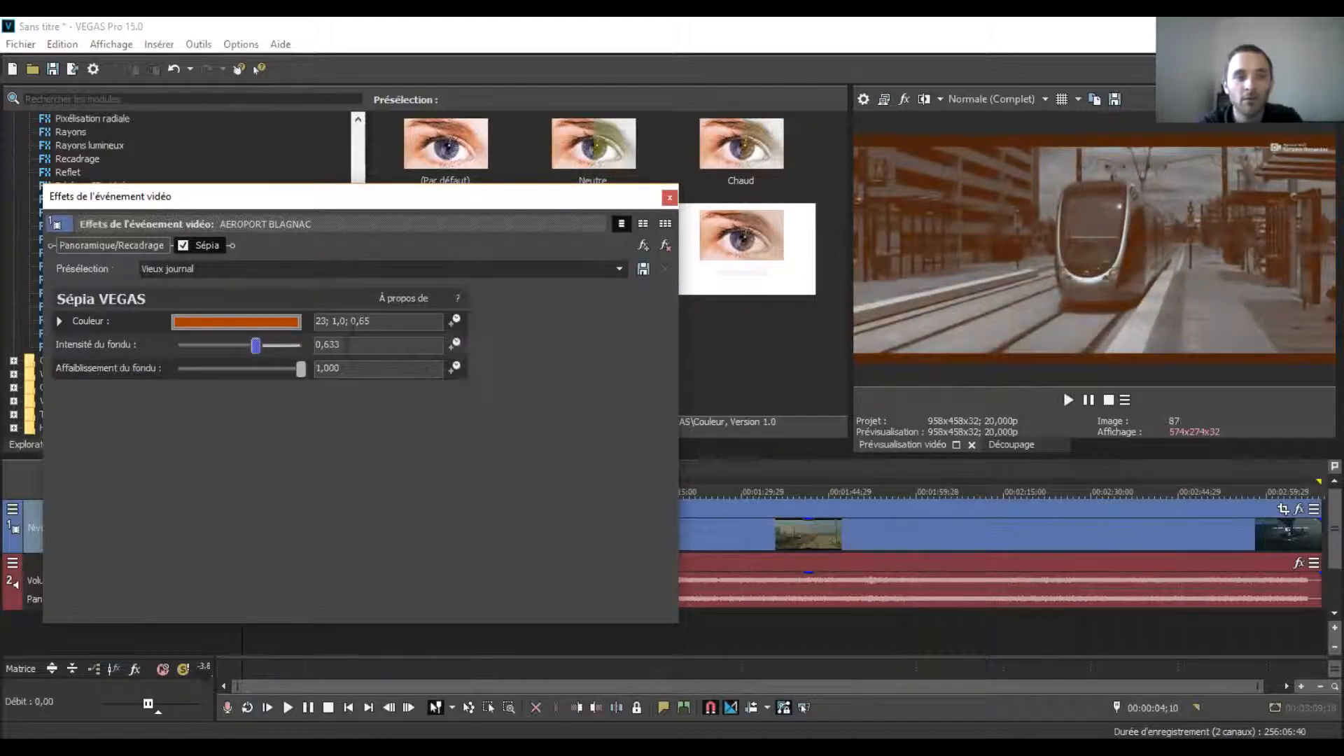
Step: Change the Sépia effect's preset to Vieille photographie
{"action": "left_click", "coordinate": [526, 275]}
{"action": "left_click", "coordinate": [620, 269]}
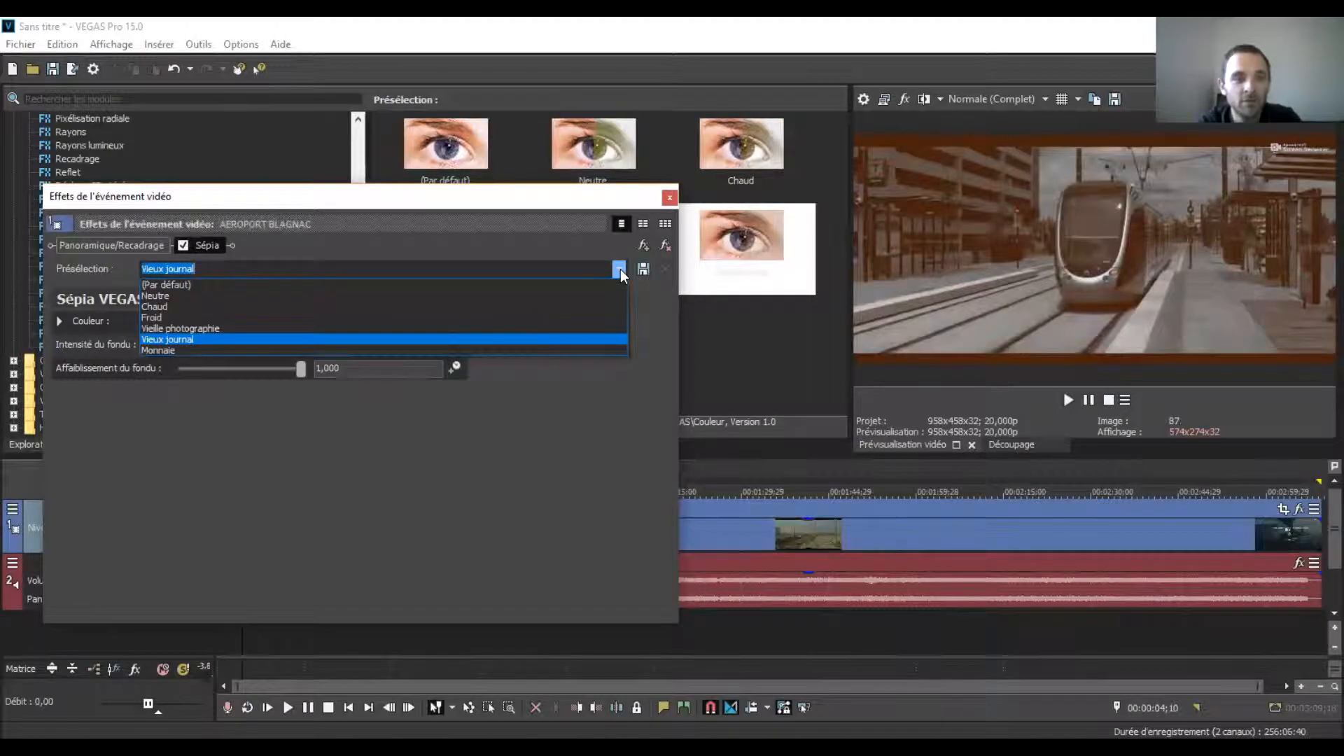
{"action": "left_click", "coordinate": [586, 328]}
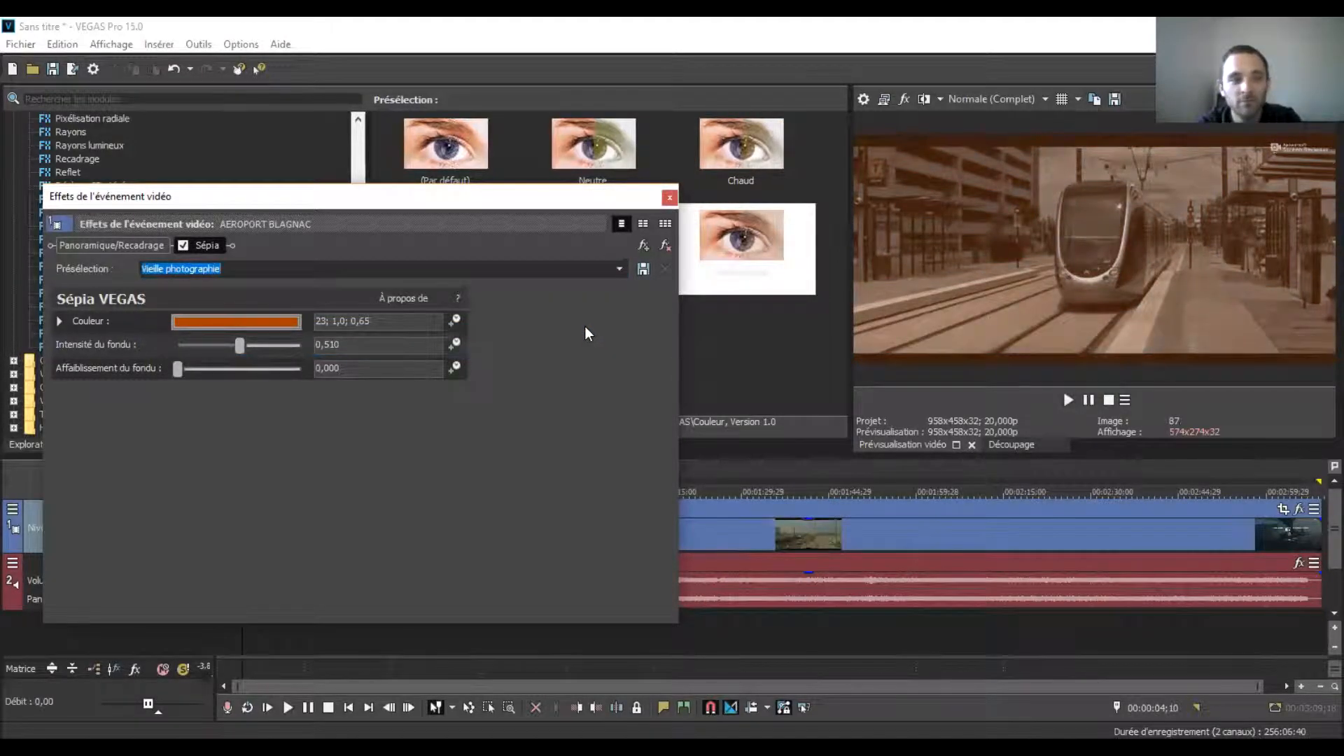
Step: Try the Neutre and Chaud presets of the Sépia effect, and lower the fade intensity to 0,497 with Chaud
{"action": "left_click", "coordinate": [619, 269]}
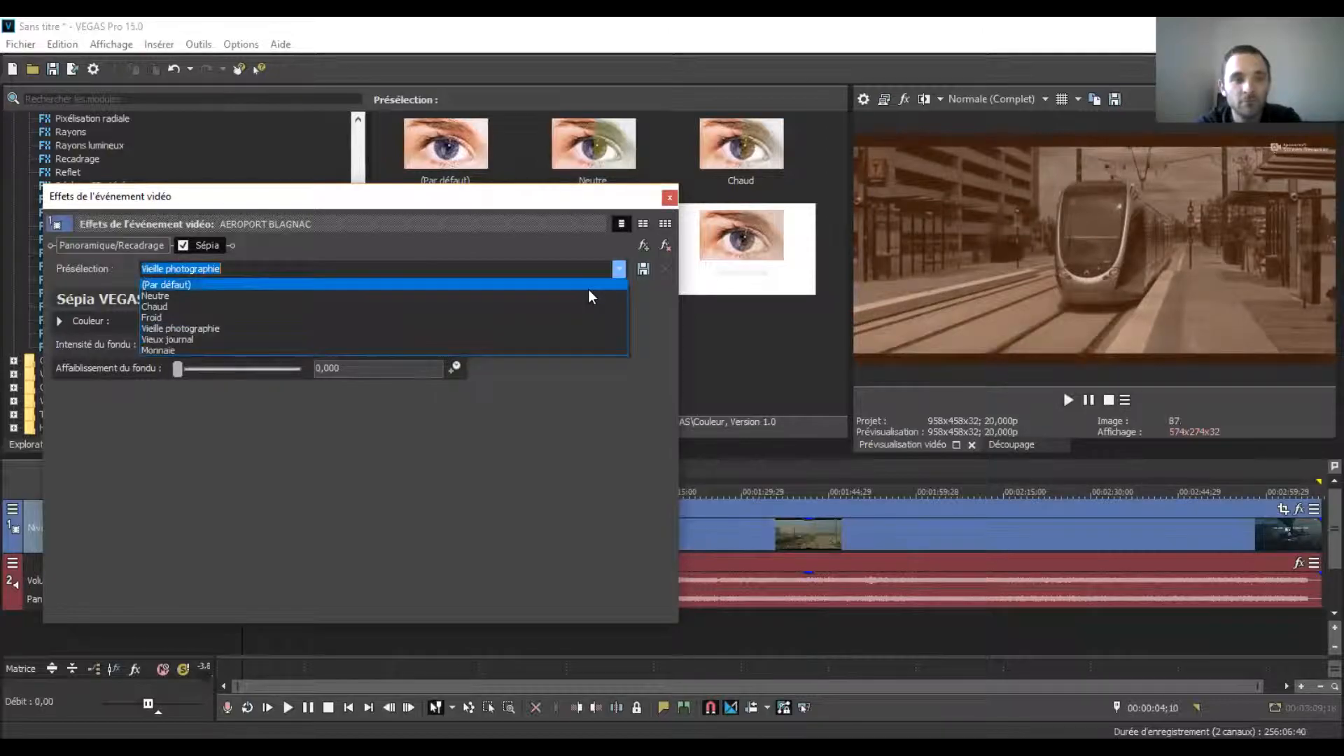
{"action": "left_click", "coordinate": [584, 296]}
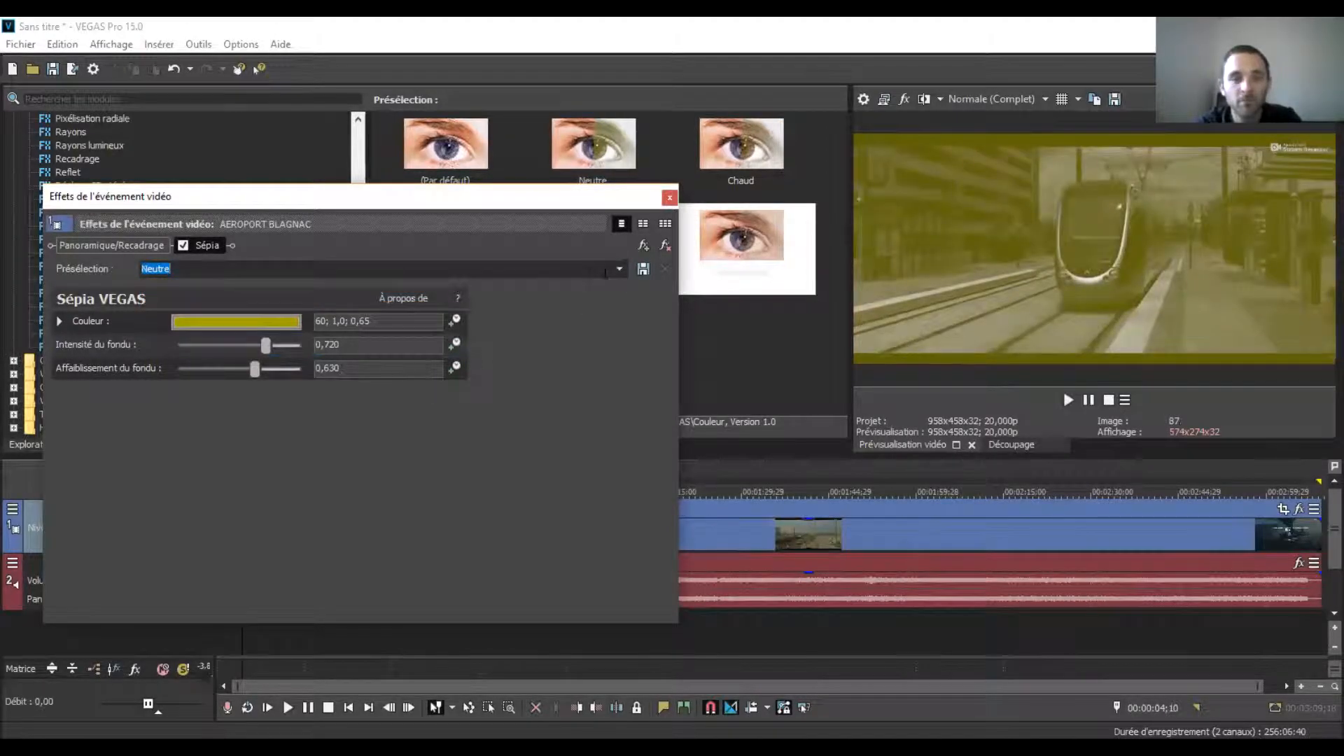
{"action": "left_click", "coordinate": [619, 269]}
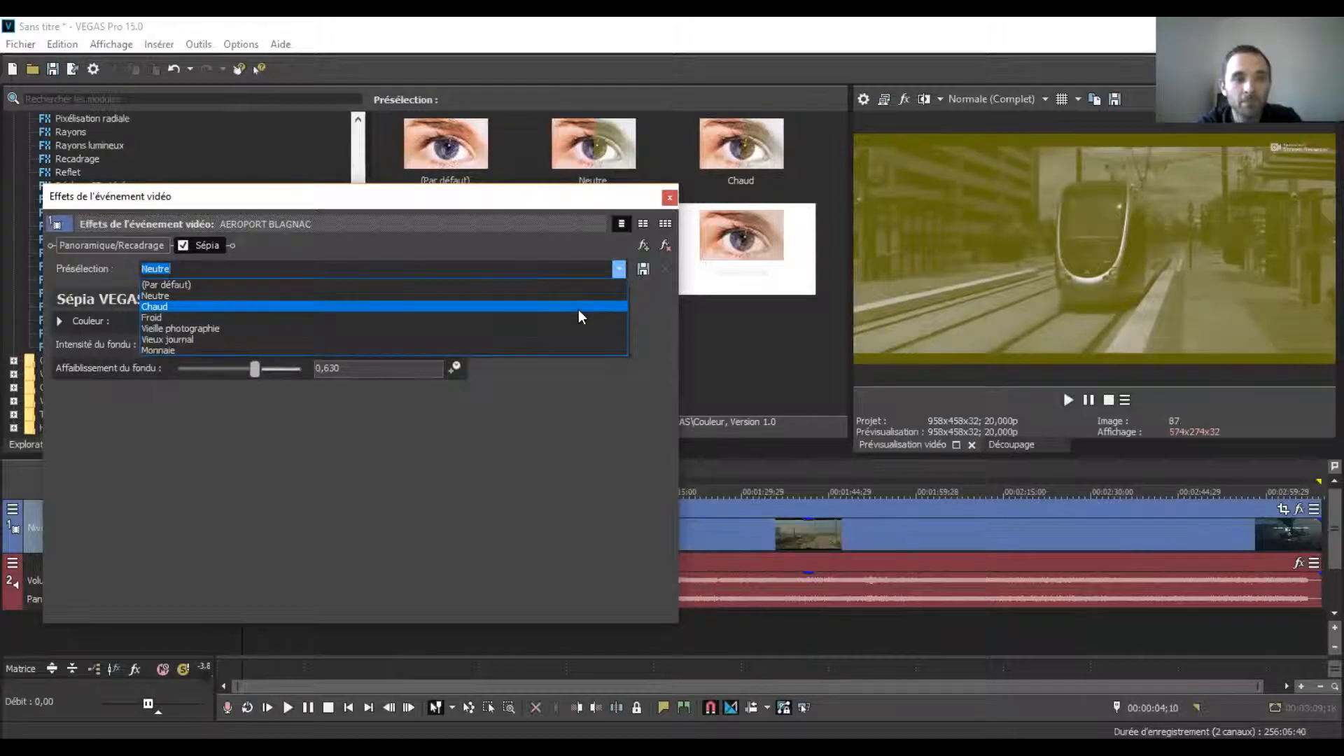
{"action": "left_click", "coordinate": [578, 310]}
{"action": "key", "text": "Down"}
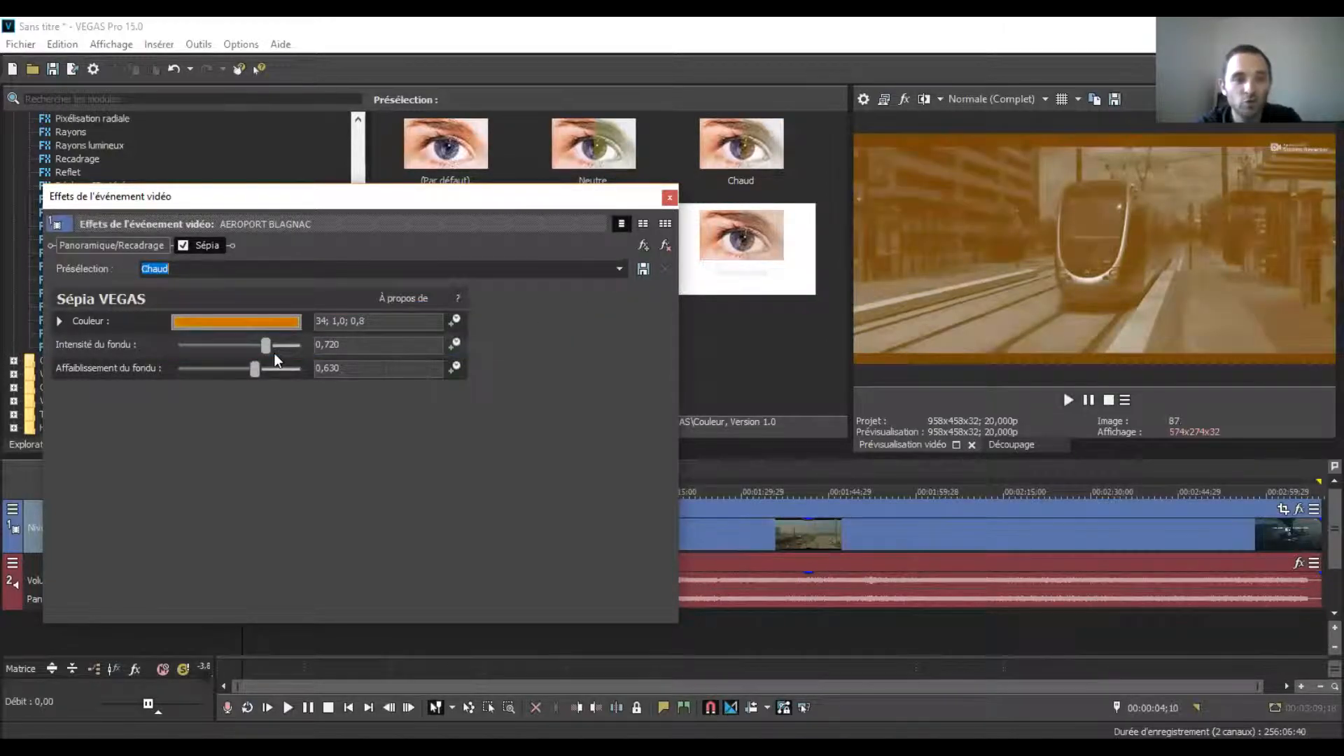
{"action": "left_click_drag", "start_coordinate": [267, 347], "coordinate": [238, 354]}
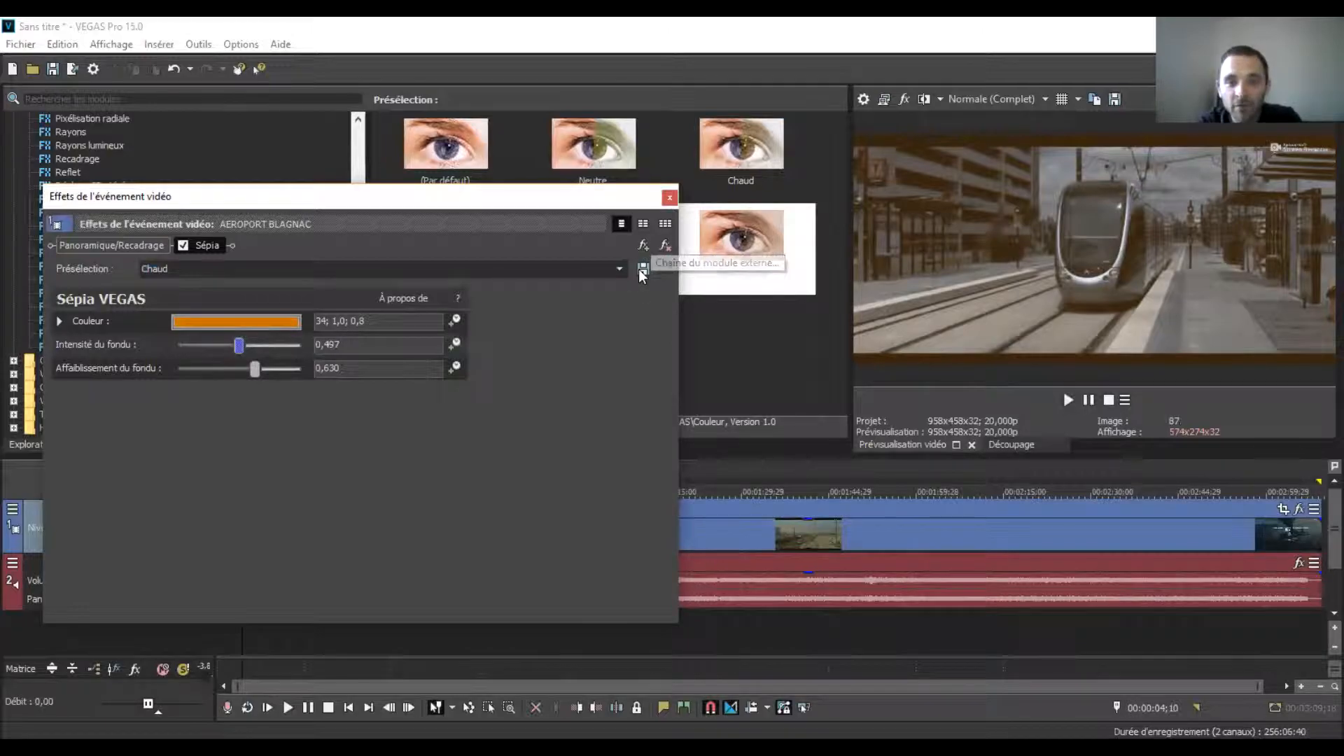
Step: Add the Luminosité et contraste VEGAS effect after Sépia in the first video part's effect chain
{"action": "left_click", "coordinate": [644, 247]}
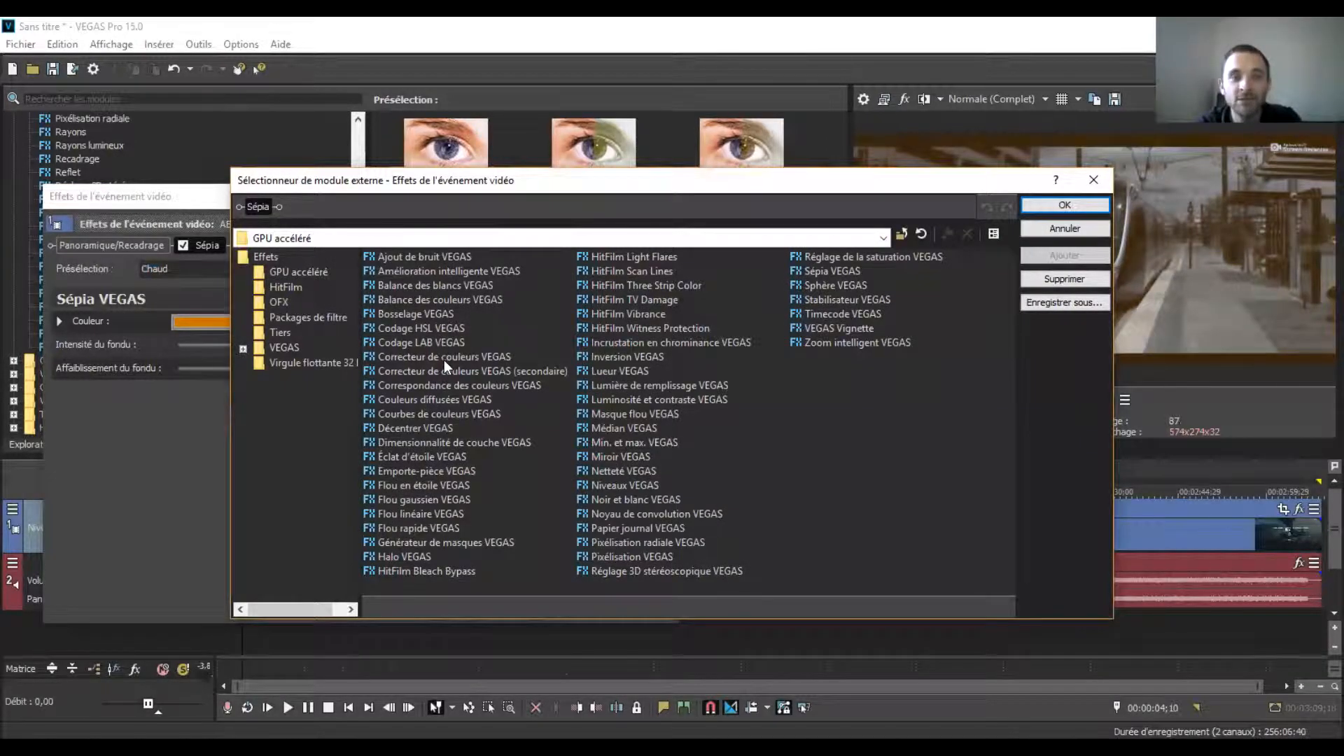
{"action": "left_click", "coordinate": [297, 272]}
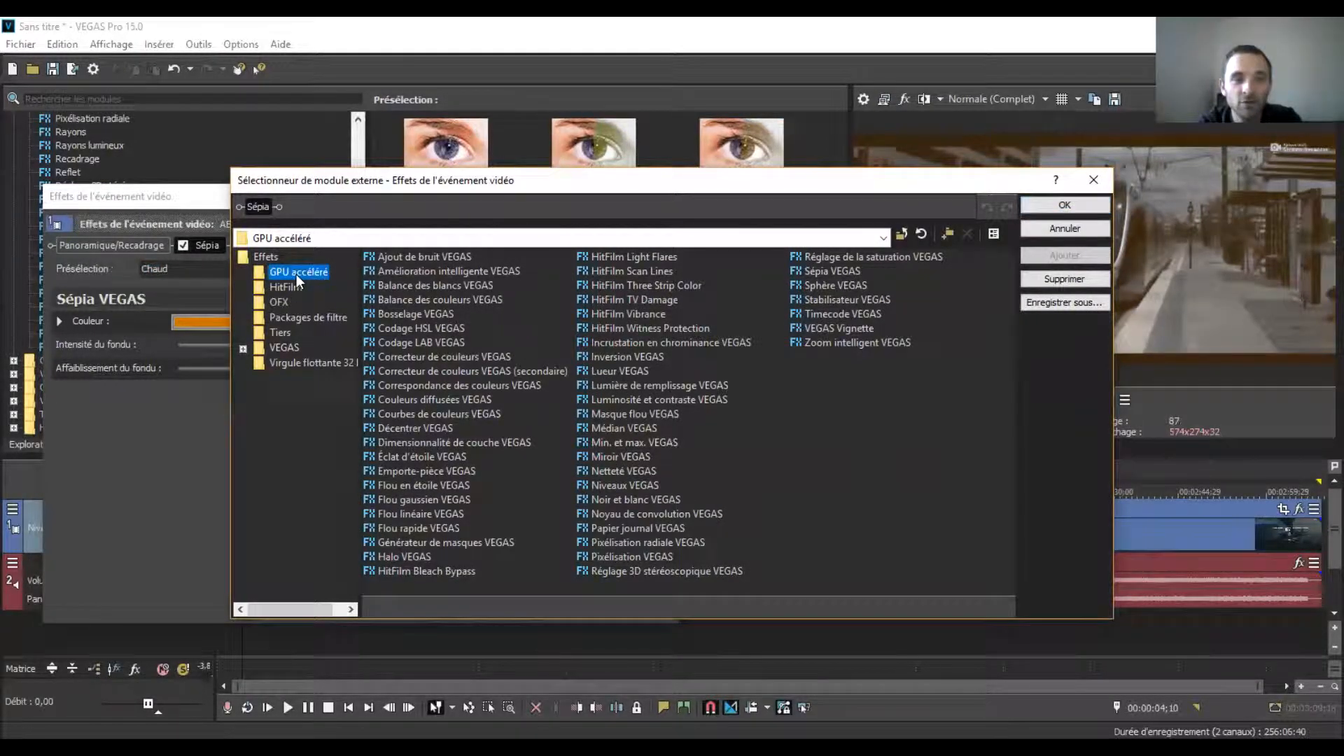
{"action": "left_click", "coordinate": [830, 271]}
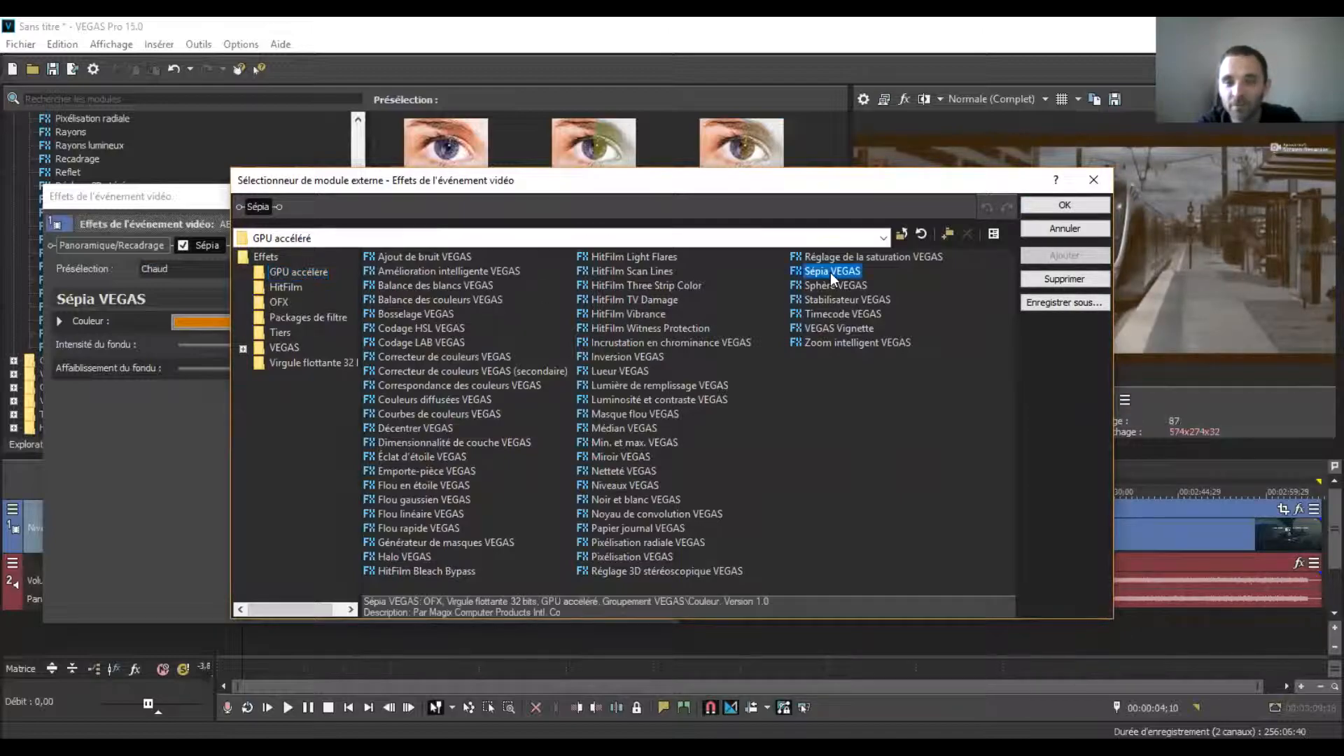
{"action": "left_click", "coordinate": [854, 283]}
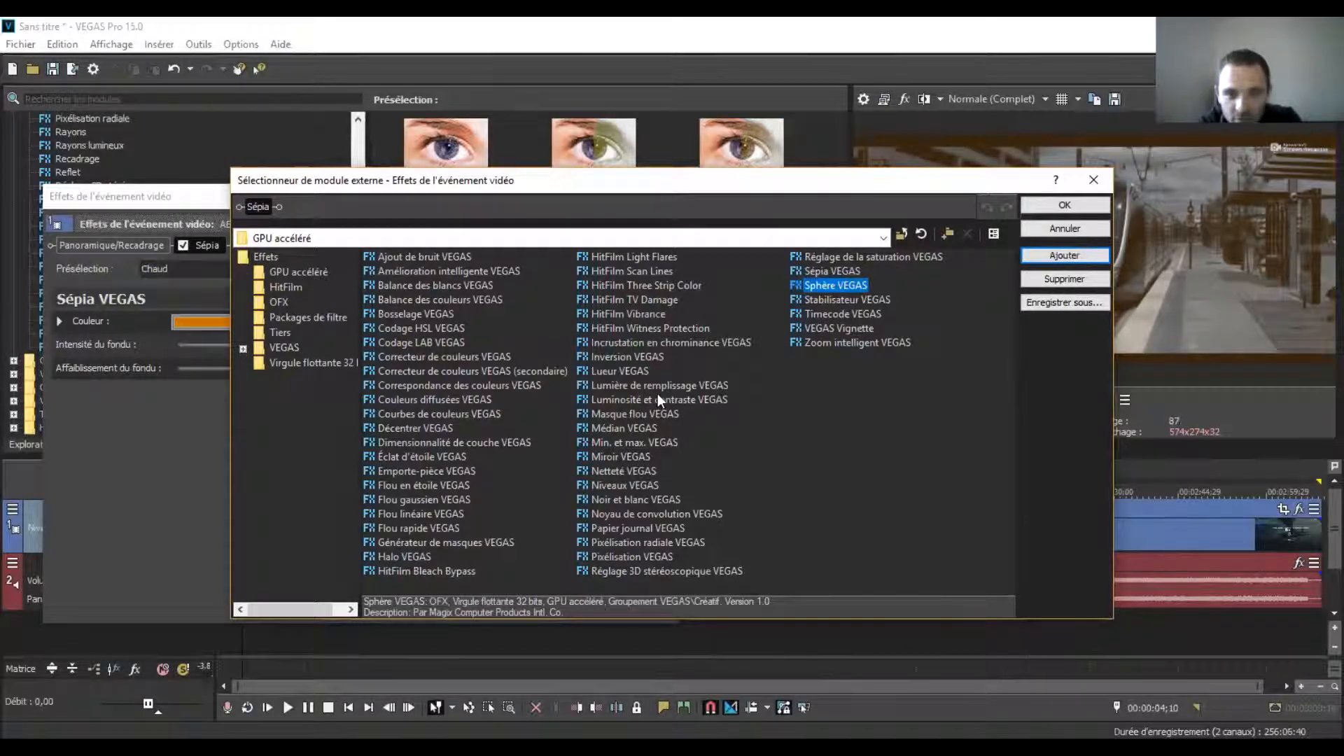
{"action": "left_click", "coordinate": [663, 397]}
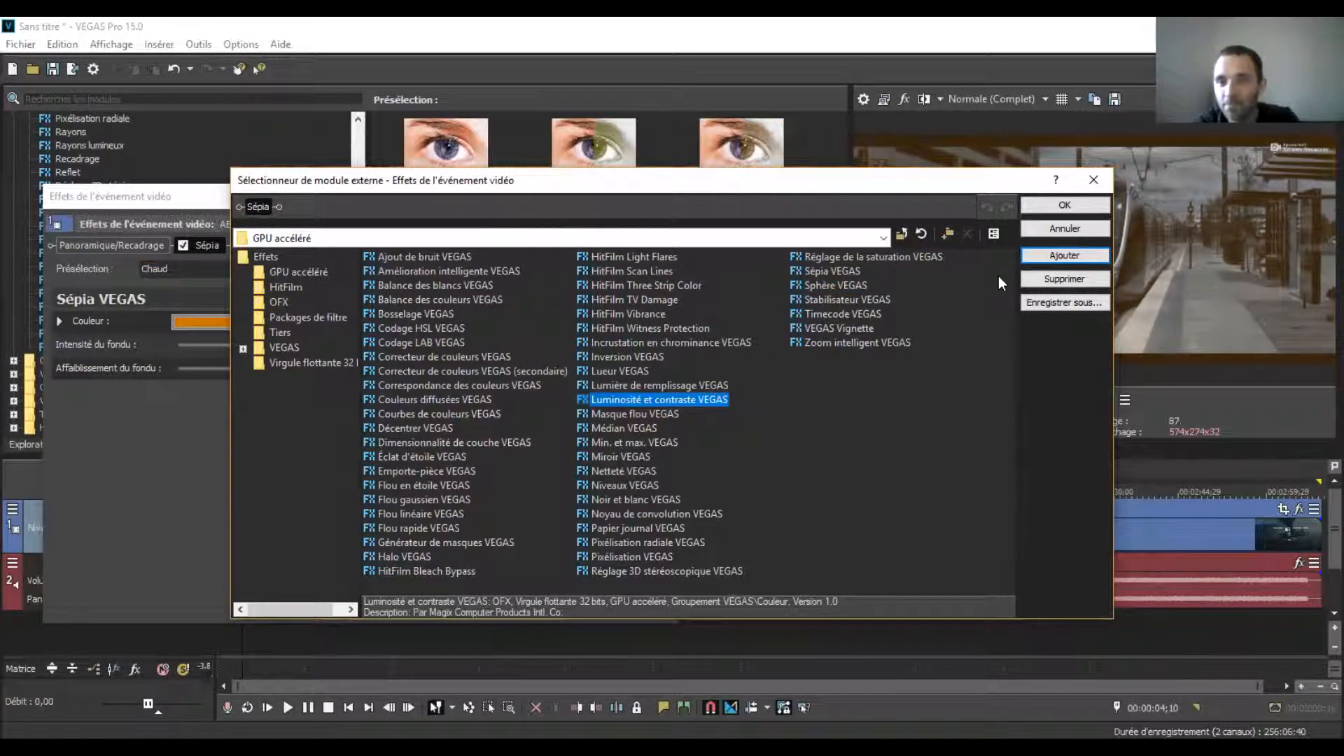
{"action": "left_click", "coordinate": [1075, 251]}
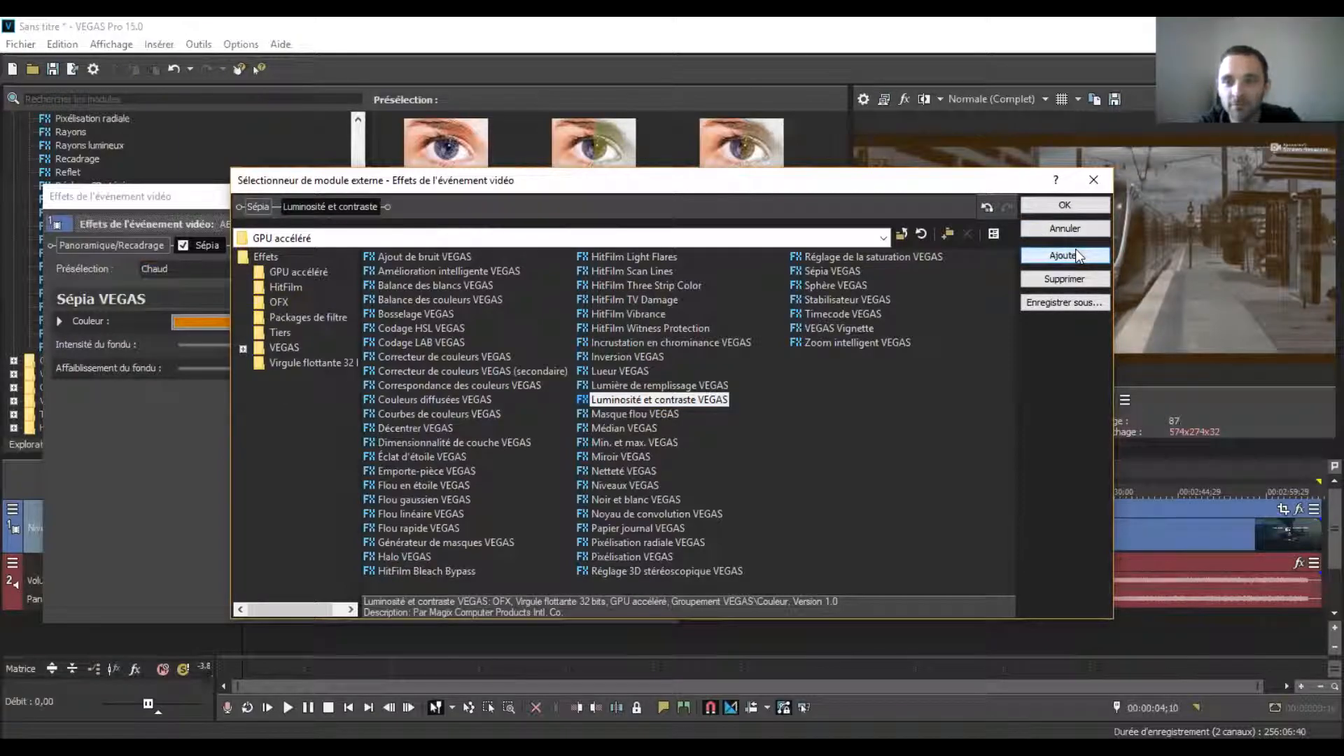
{"action": "left_click", "coordinate": [1065, 205]}
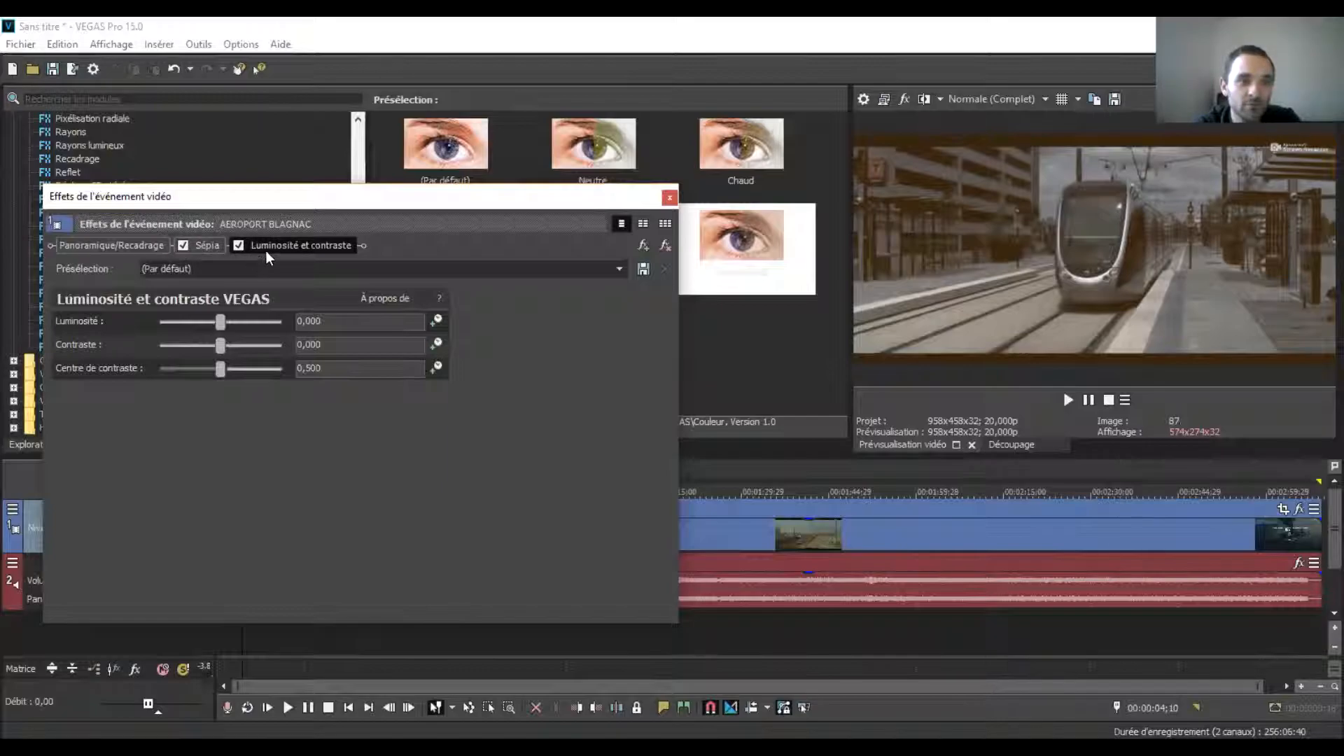
Step: Raise the contrast, and set Sépia's fade intensity to 0,531 and fade attenuation to 0,673
{"action": "mouse_move", "coordinate": [221, 343]}
{"action": "left_mouse_down"}
{"action": "mouse_move", "coordinate": [251, 342]}
{"action": "mouse_move", "coordinate": [241, 348]}
{"action": "left_mouse_up"}
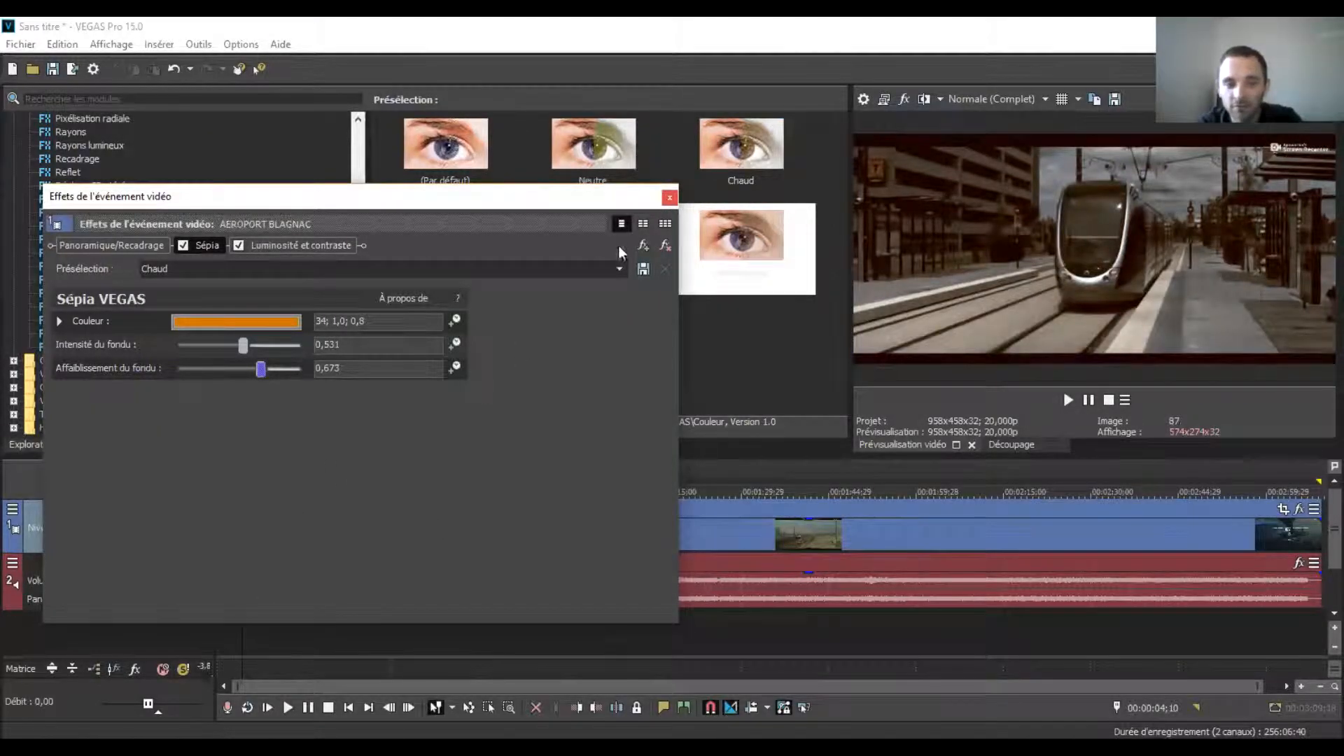
{"action": "left_click", "coordinate": [670, 198]}
Step: Play the timeline across the cut to compare the first part with effects against the second part without them
{"action": "left_click", "coordinate": [216, 530]}
{"action": "key", "text": "space"}
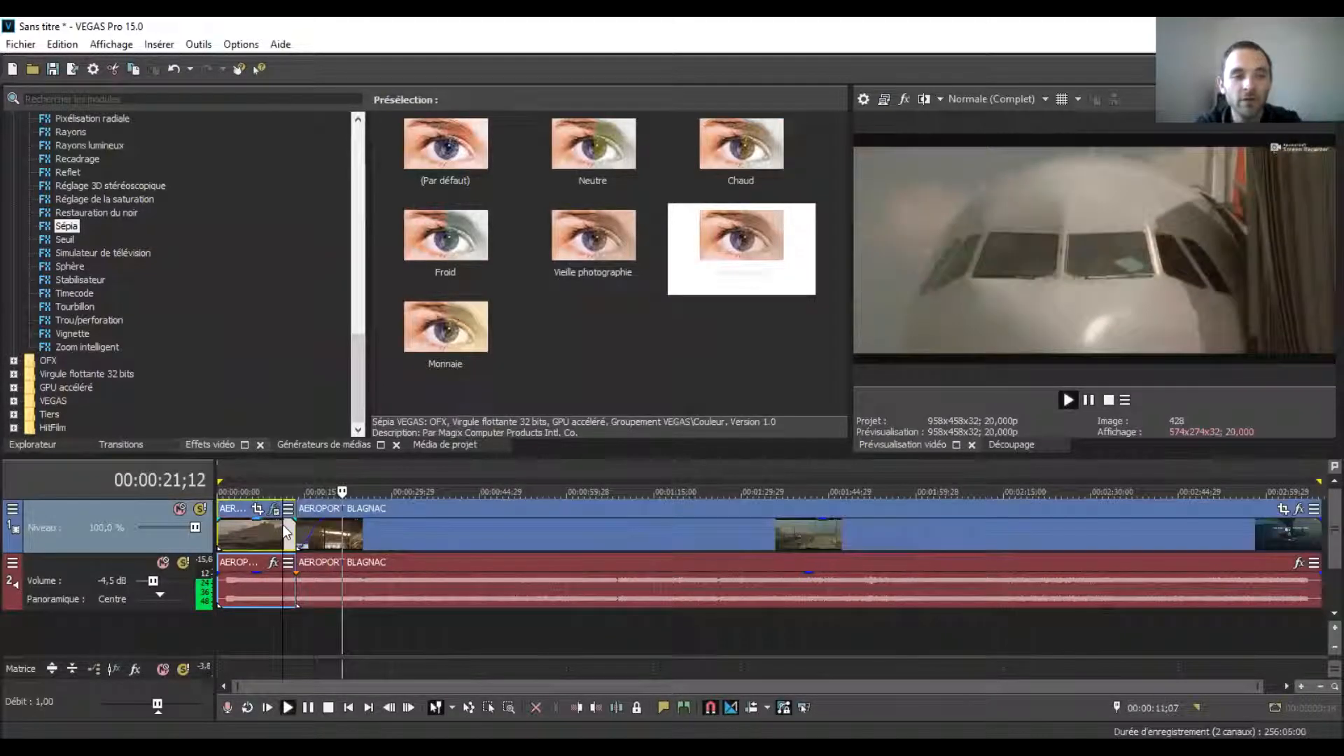
{"action": "key", "text": "space"}
{"action": "key", "text": "space"}
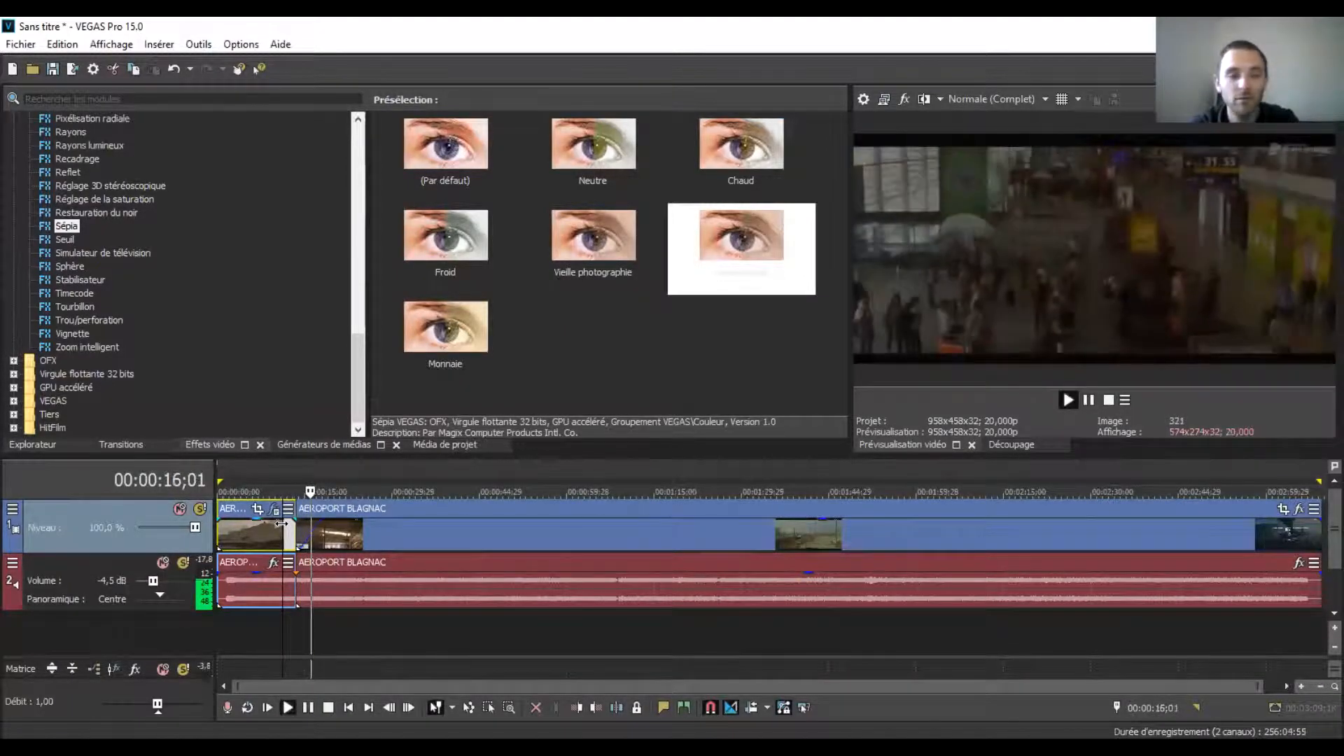
{"action": "left_click", "coordinate": [389, 530]}
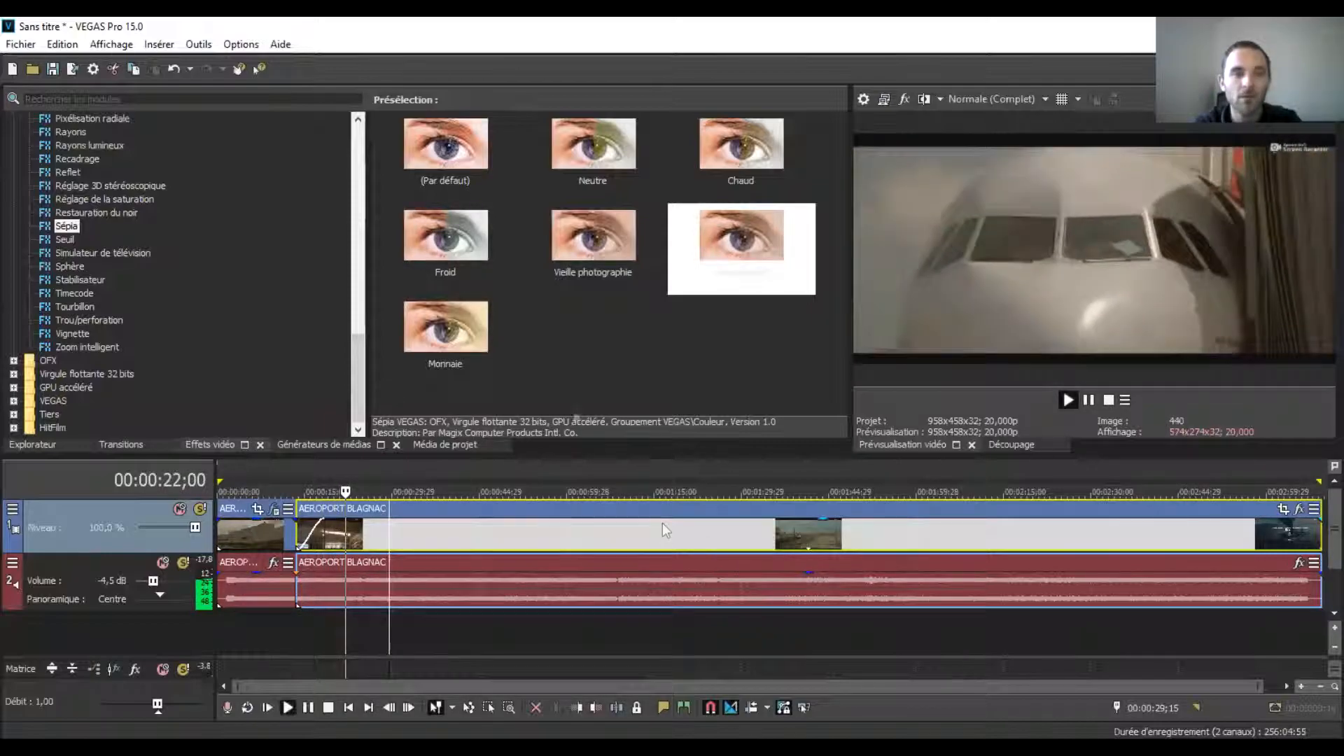
{"action": "left_click", "coordinate": [252, 536]}
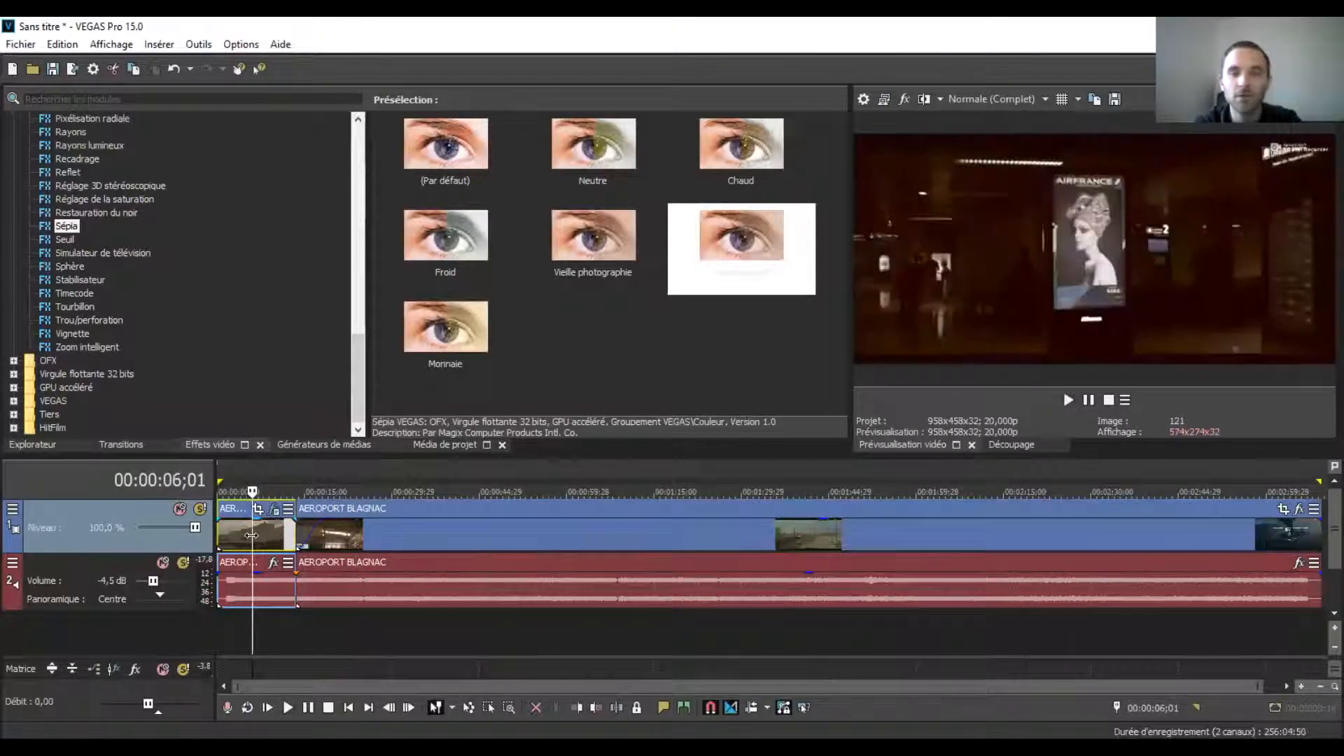
Step: Undo the Luminosité et contraste and Sépia effects and the split of the AEROPORT BLAGNAC clip, and play it briefly
{"action": "left_click", "coordinate": [173, 70]}
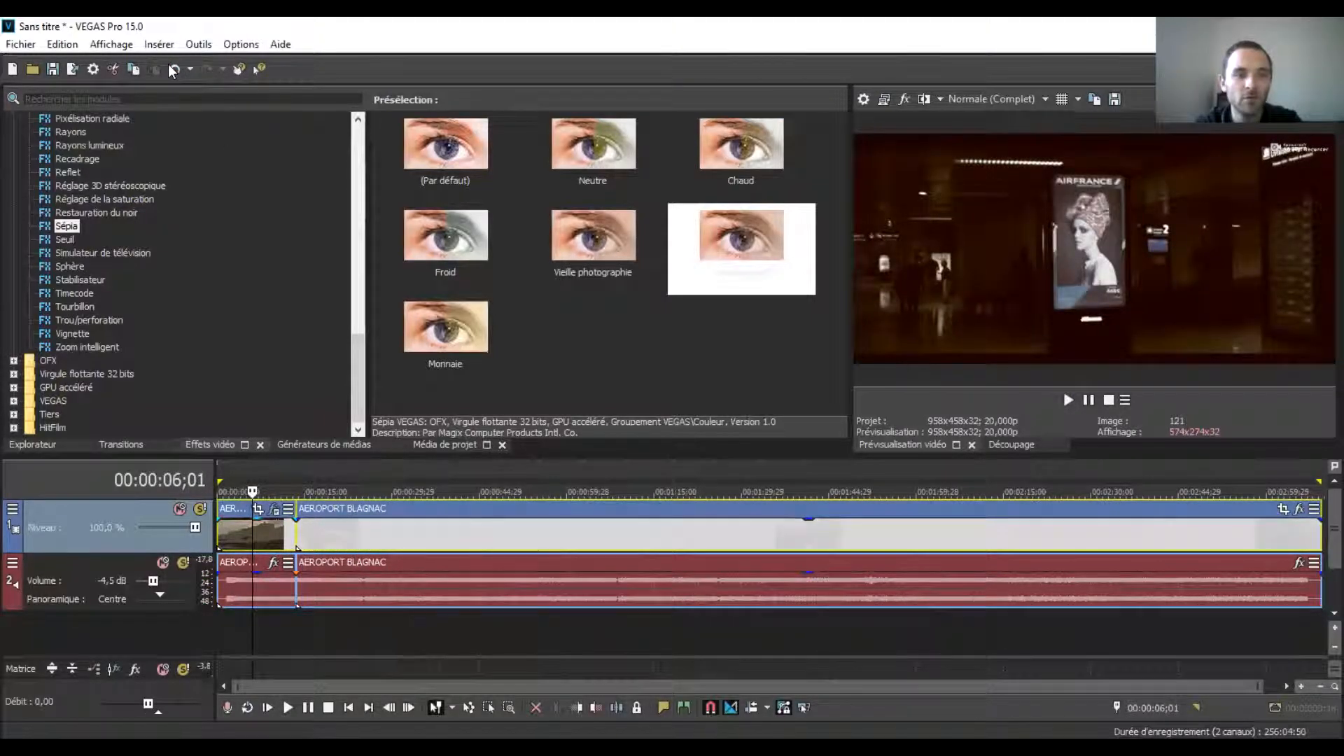
{"action": "left_click", "coordinate": [171, 72]}
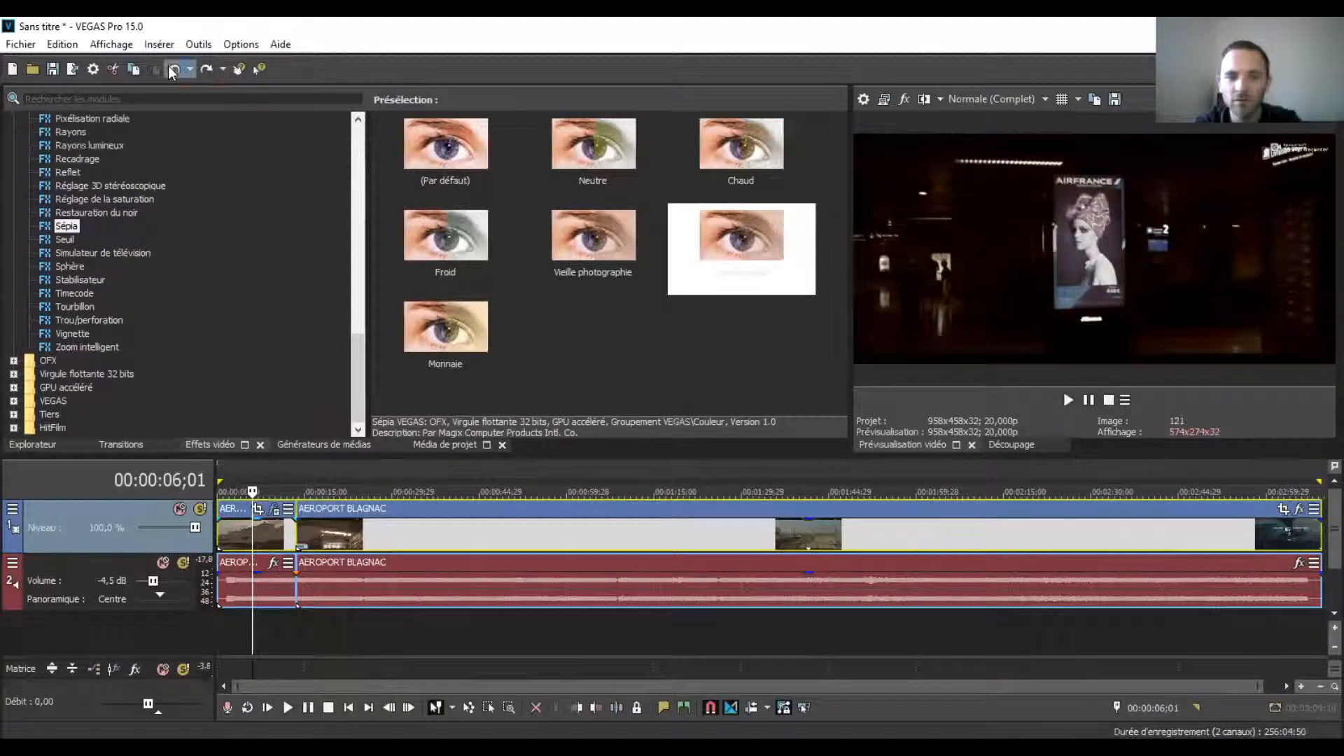
{"action": "left_click", "coordinate": [172, 72]}
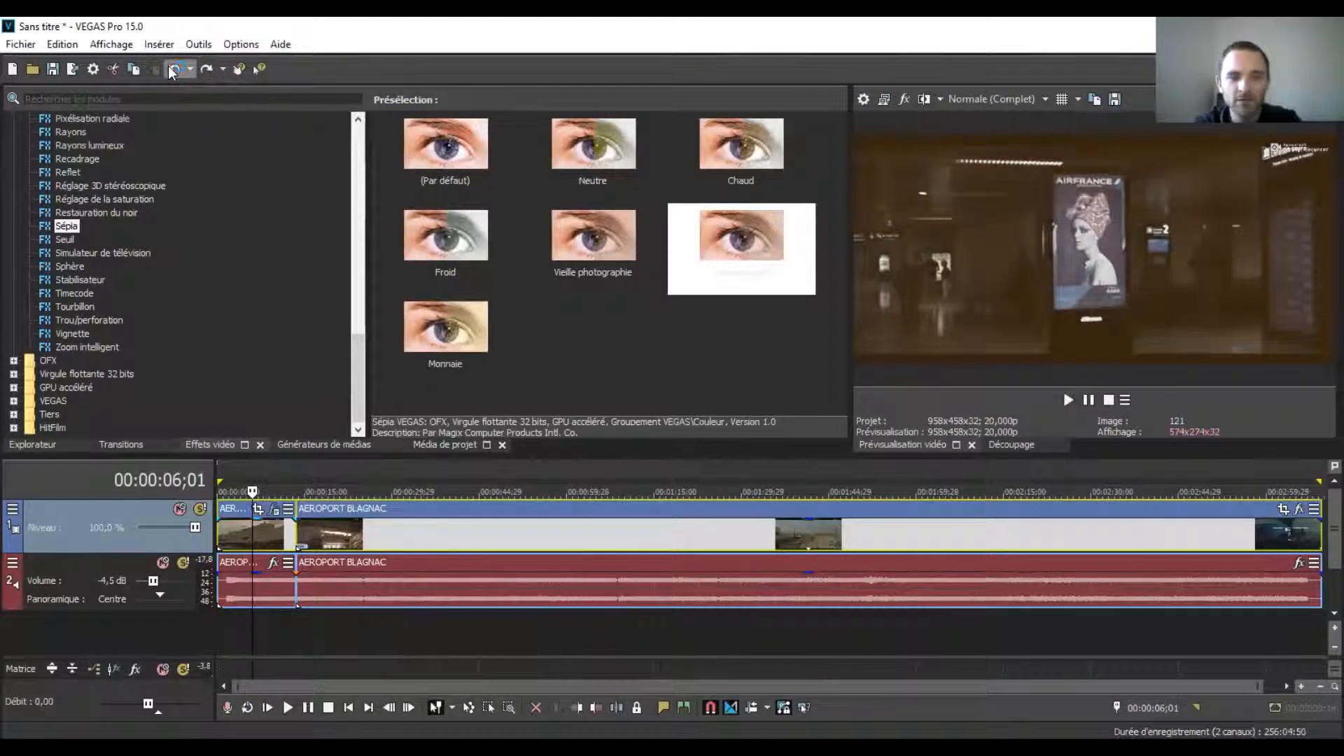
{"action": "left_click", "coordinate": [172, 72]}
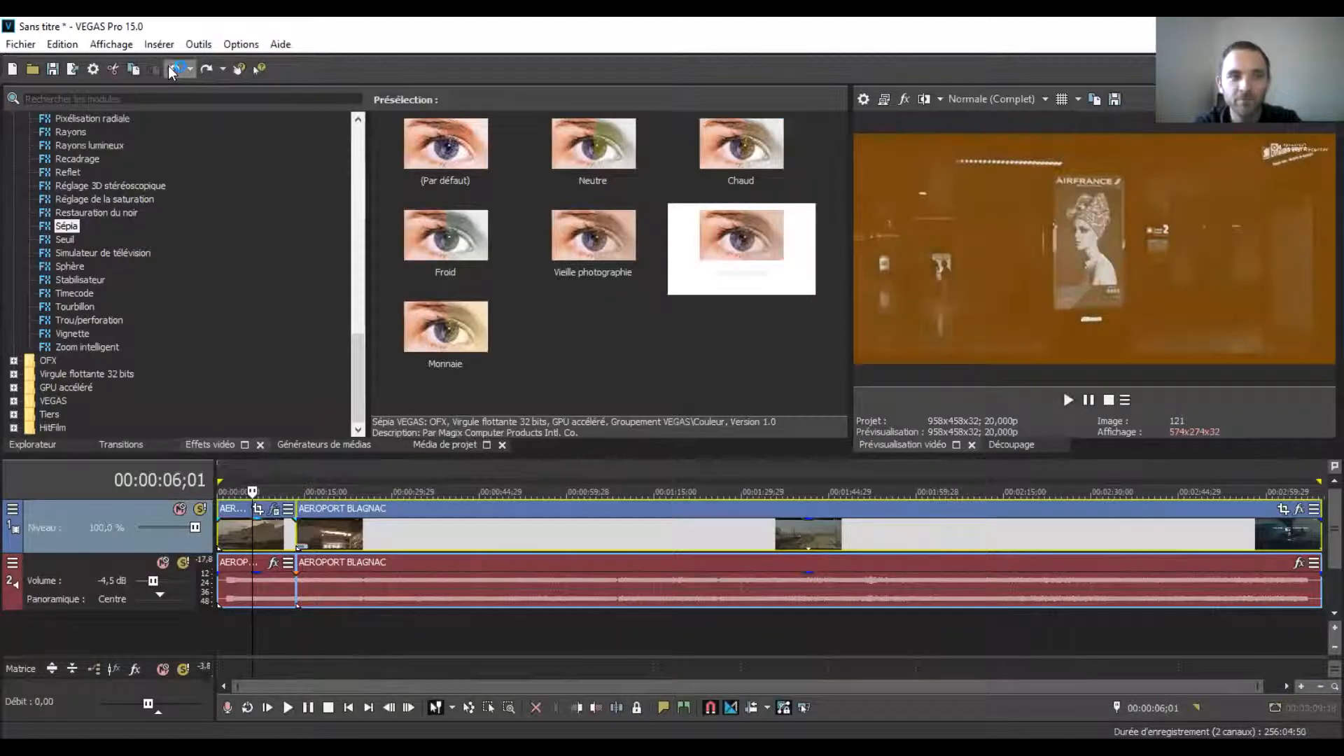
{"action": "left_click", "coordinate": [171, 72]}
{"action": "left_click", "coordinate": [172, 70]}
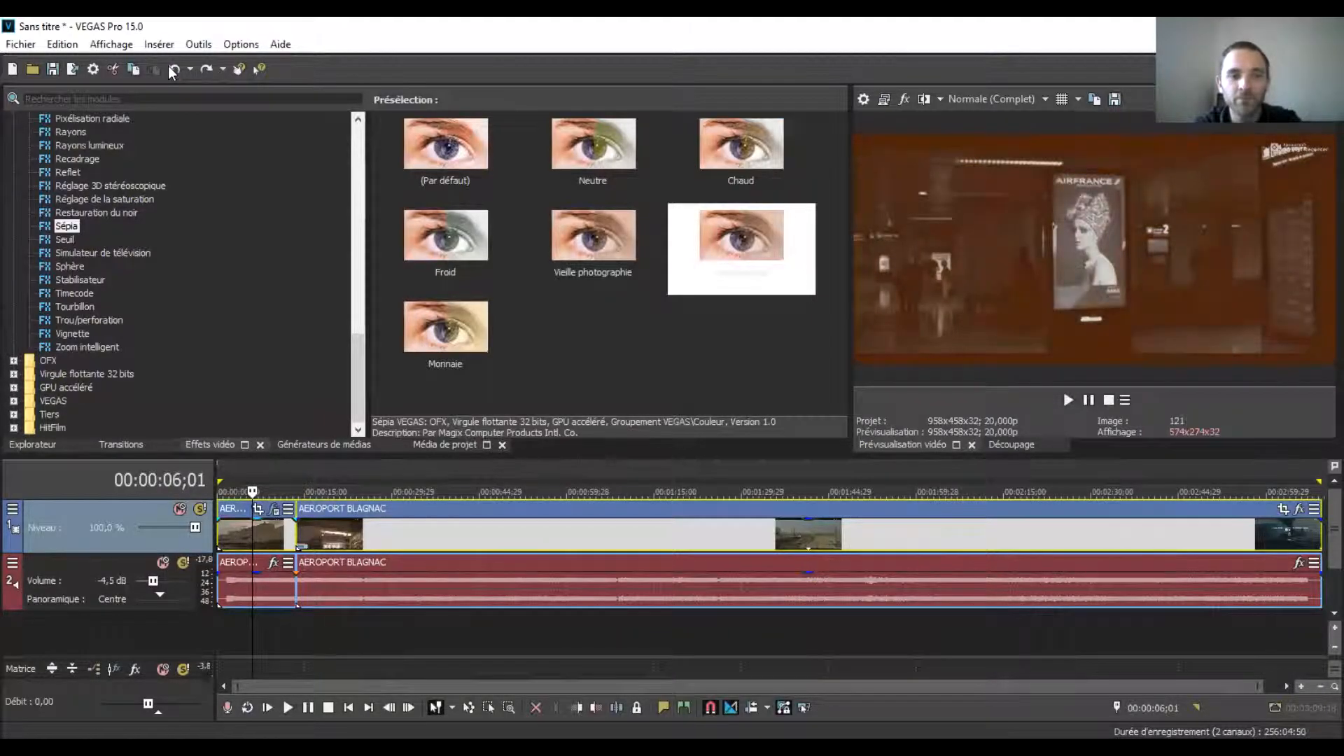
{"action": "left_click", "coordinate": [172, 70]}
{"action": "left_click", "coordinate": [172, 70]}
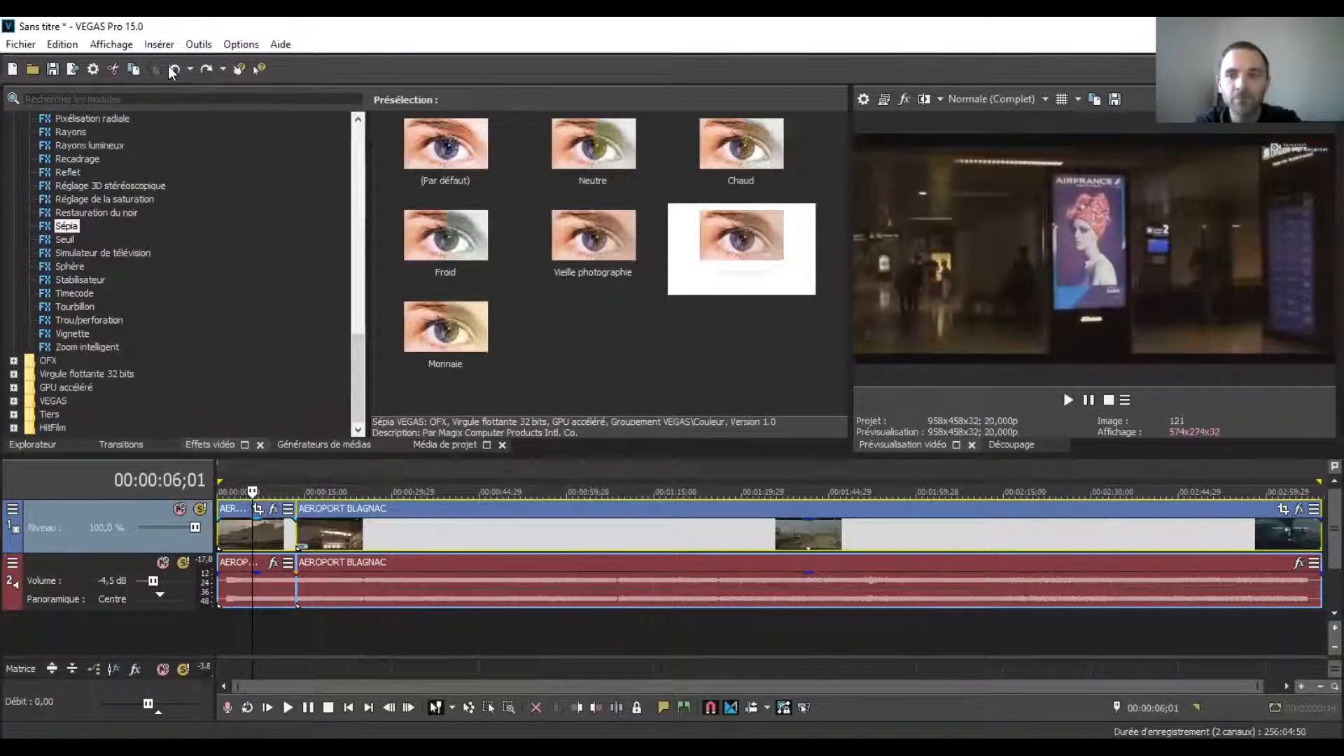
{"action": "left_click", "coordinate": [173, 70]}
{"action": "key", "text": "space"}
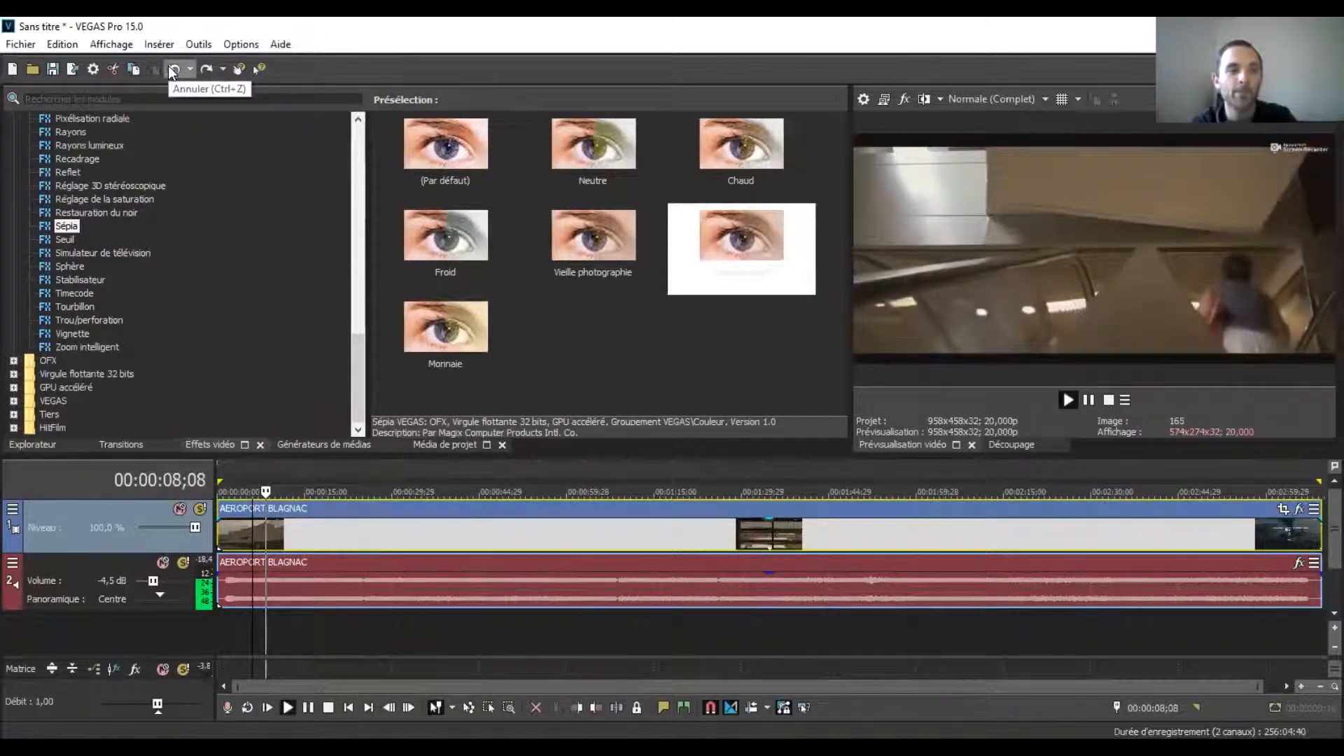
{"action": "key", "text": "space"}
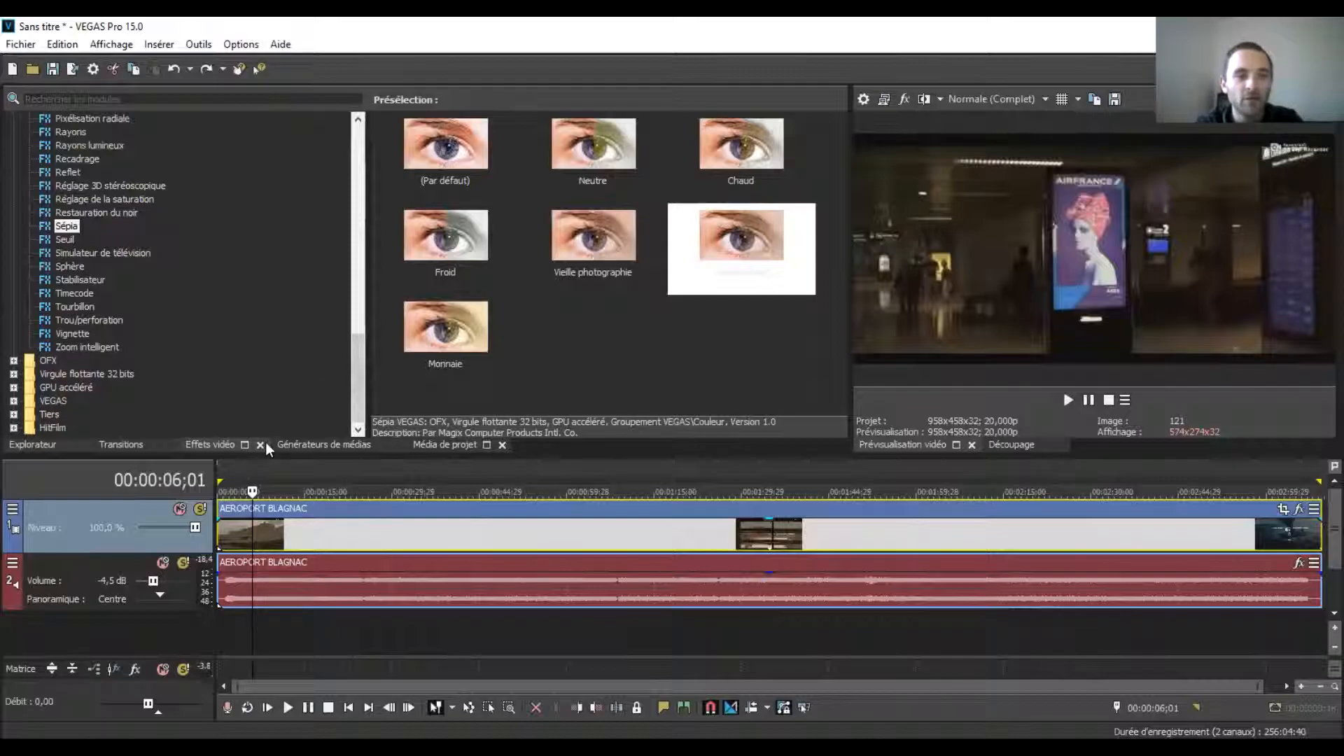
Step: Browse the available transitions, examining the presets of Balayage linéaire and Effet croisé
{"action": "left_click", "coordinate": [308, 445]}
{"action": "left_click", "coordinate": [117, 446]}
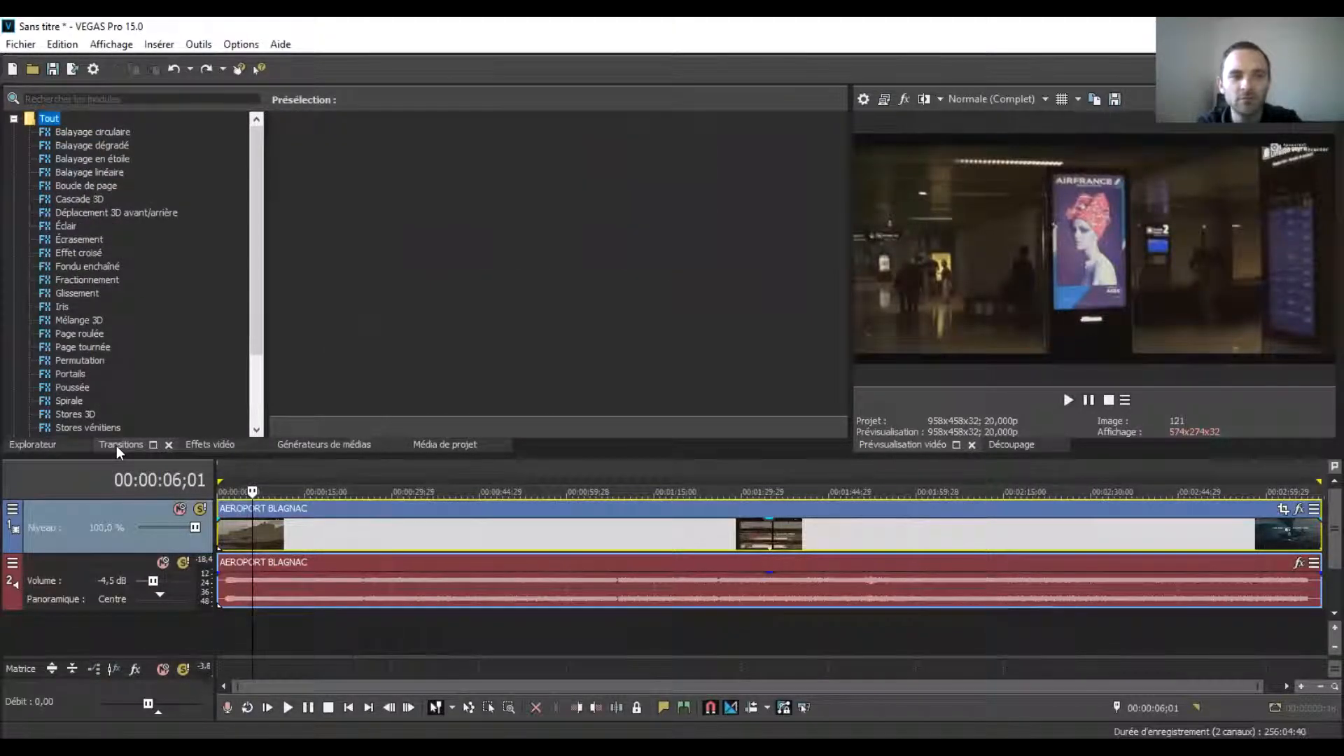
{"action": "left_click", "coordinate": [105, 171]}
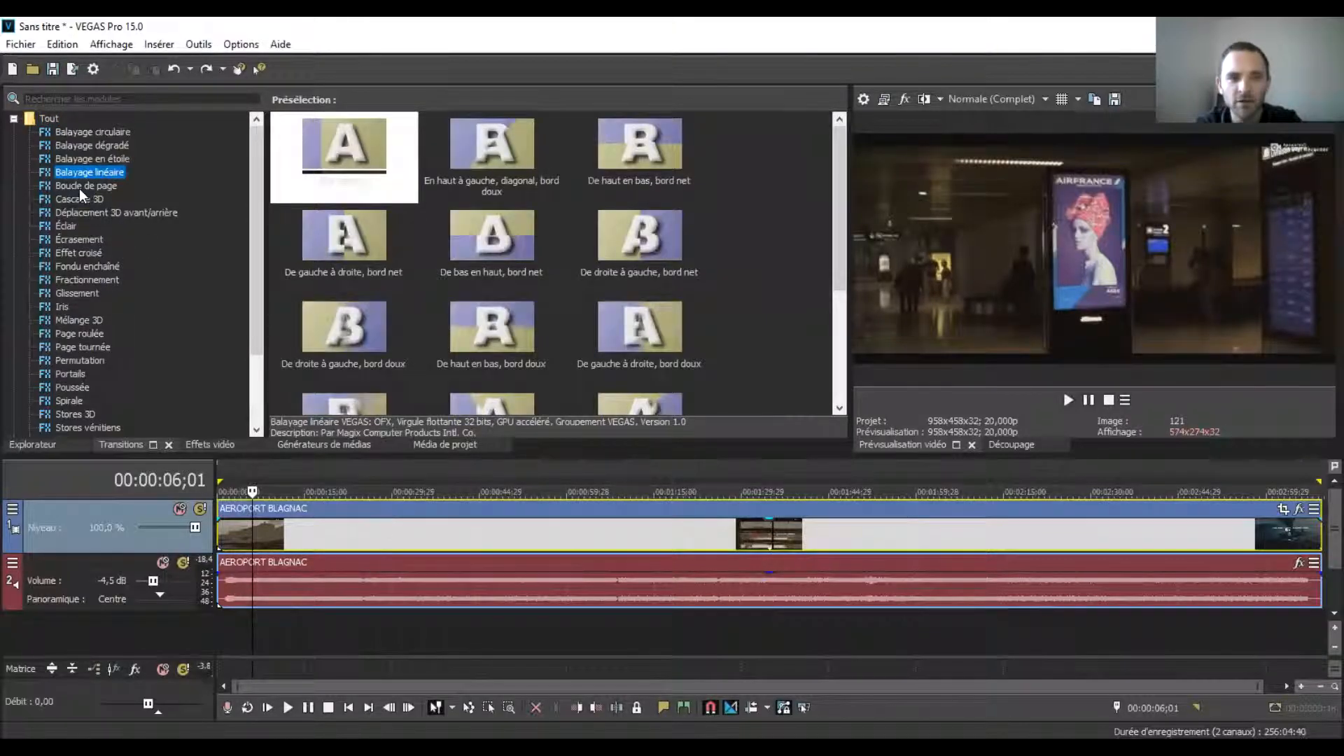
{"action": "left_click", "coordinate": [88, 250]}
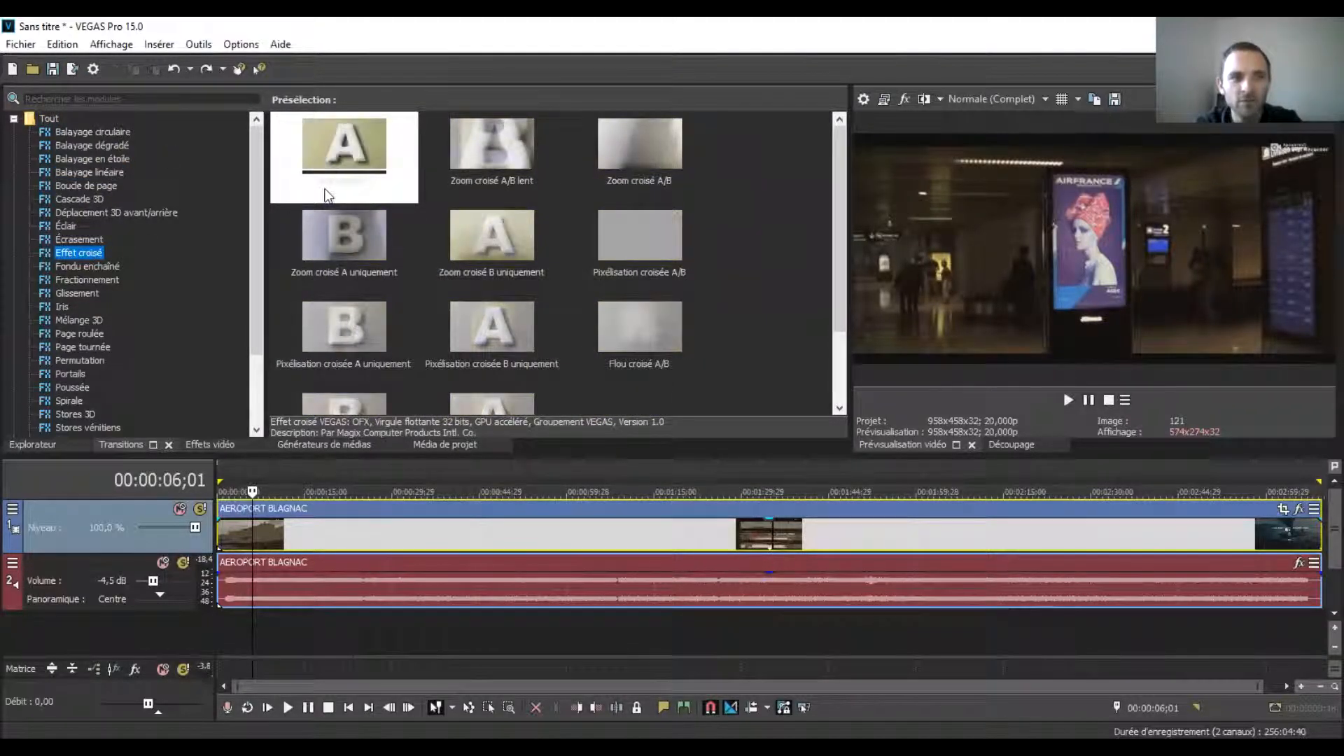
{"action": "left_click_drag", "start_coordinate": [255, 146], "coordinate": [274, 92]}
{"action": "left_click", "coordinate": [513, 175]}
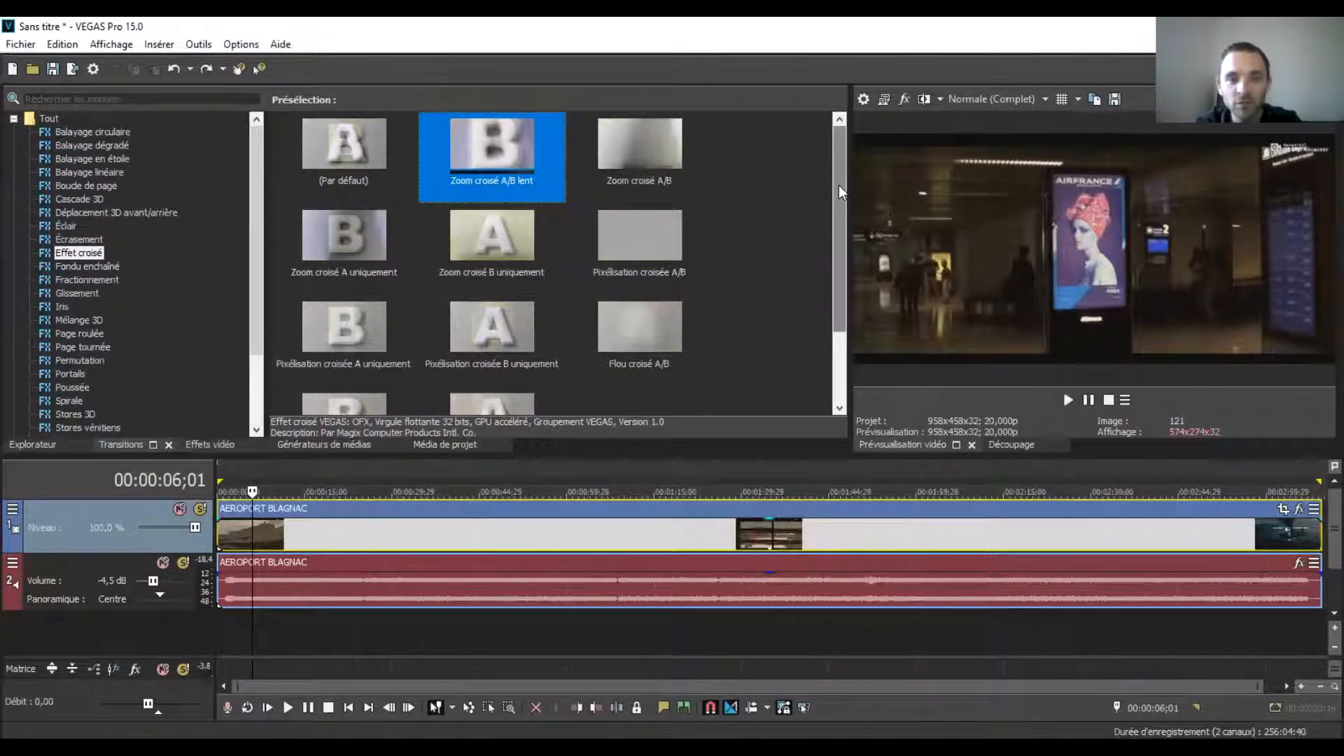
{"action": "left_click_drag", "start_coordinate": [839, 185], "coordinate": [850, 277]}
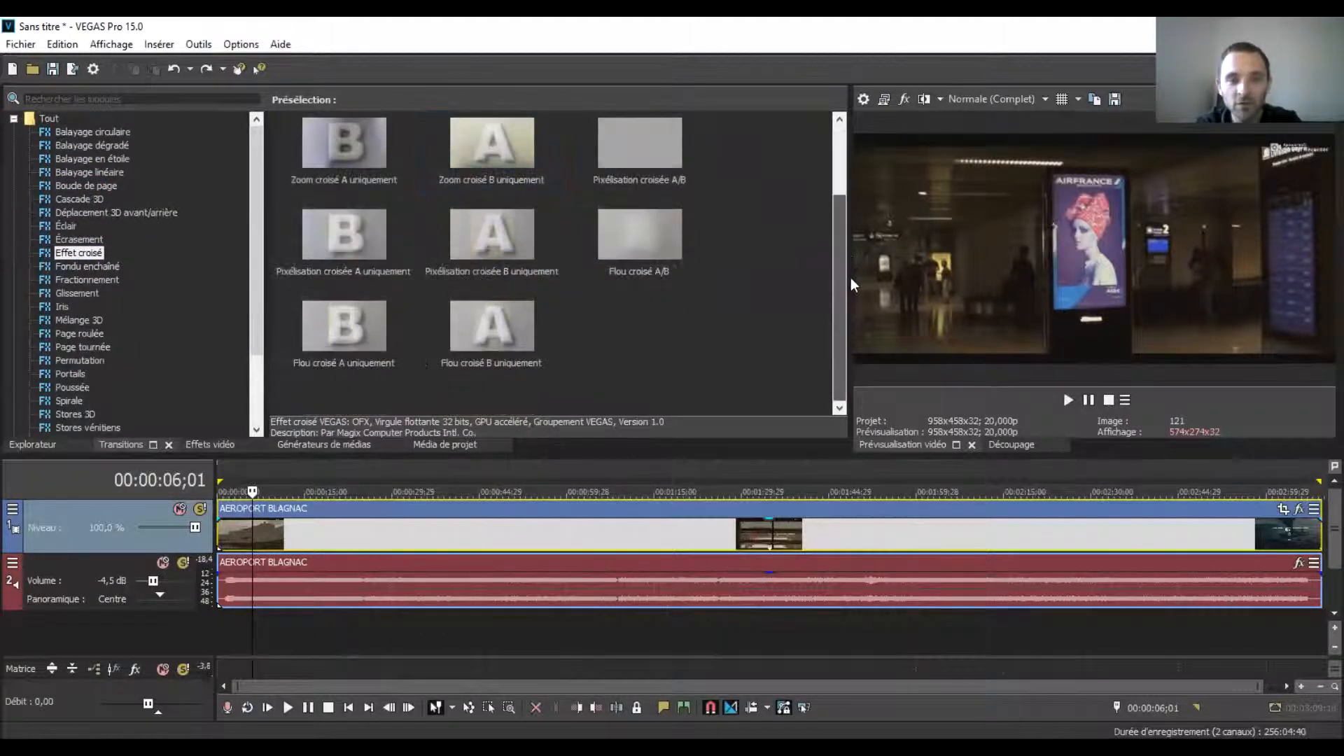
{"action": "left_click", "coordinate": [489, 234]}
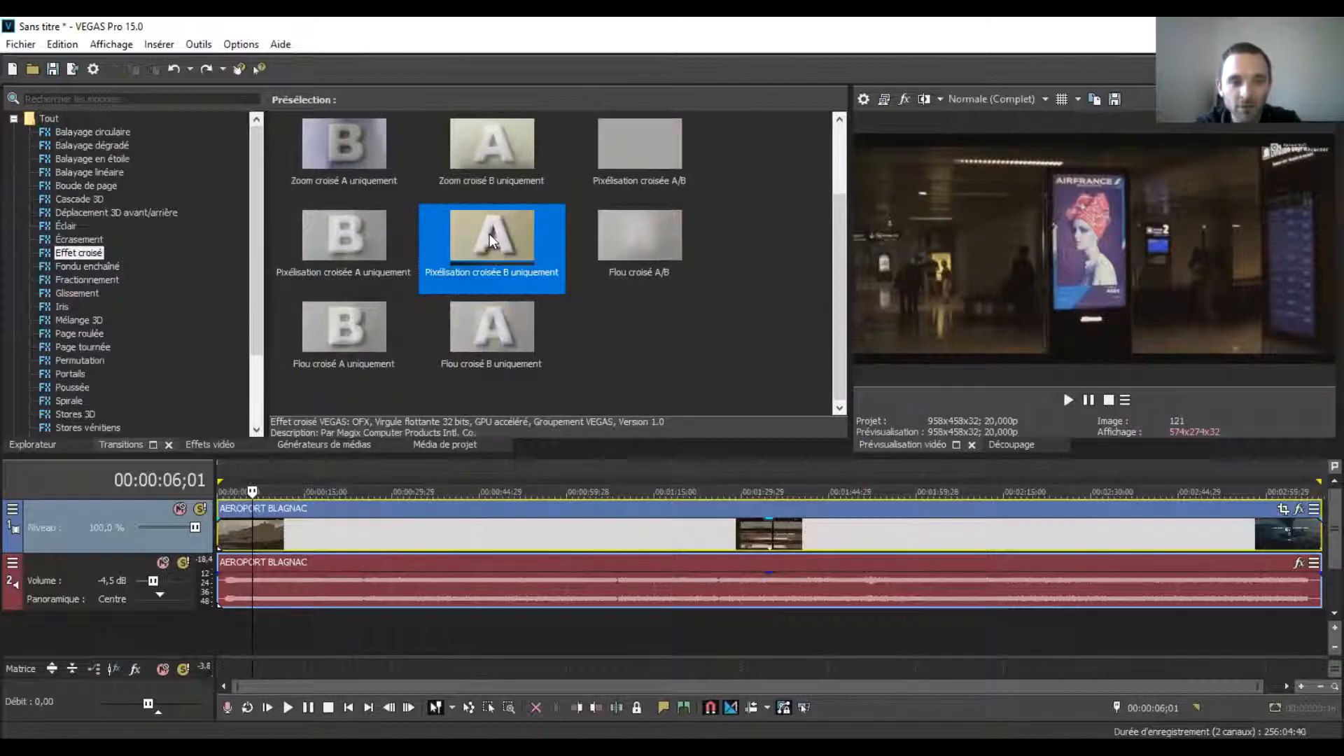
Step: Split the AEROPORT BLAGNAC clip at 00:00:10;28
{"action": "left_click", "coordinate": [280, 532]}
{"action": "right_click", "coordinate": [280, 532]}
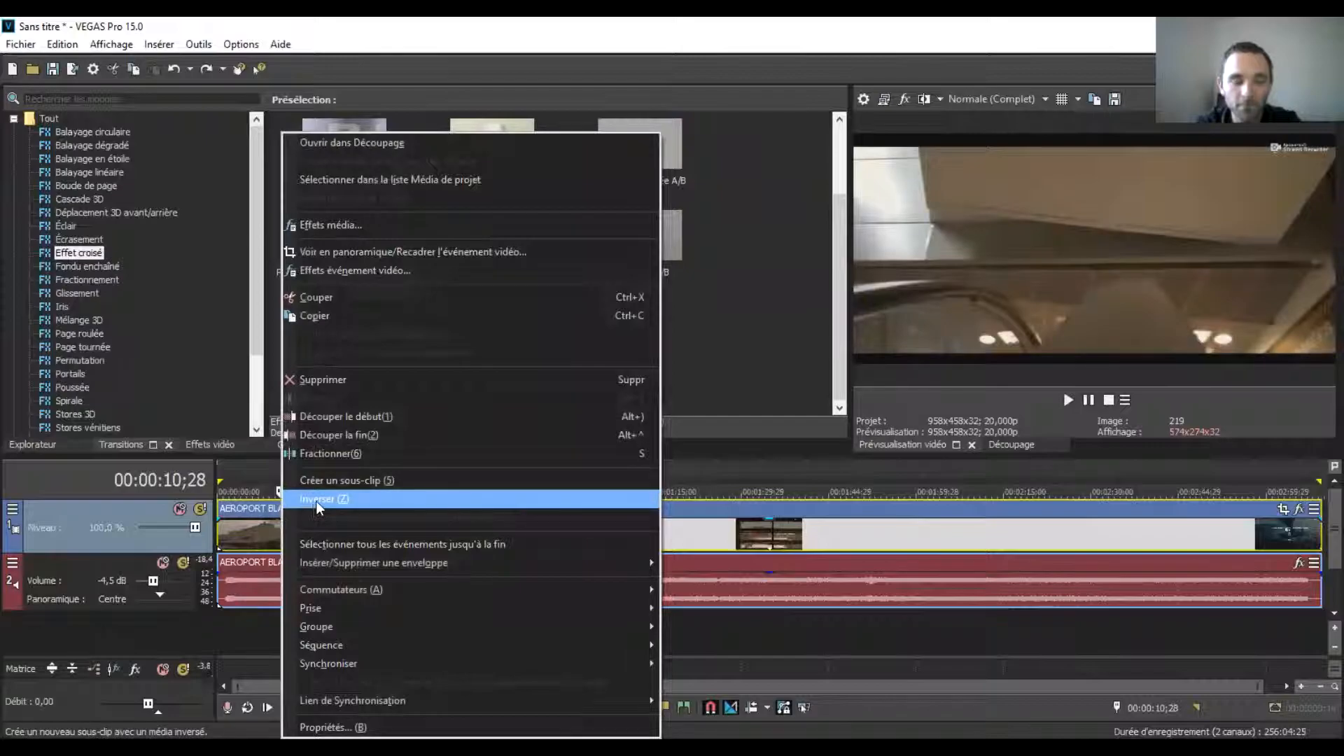
{"action": "left_click", "coordinate": [364, 452]}
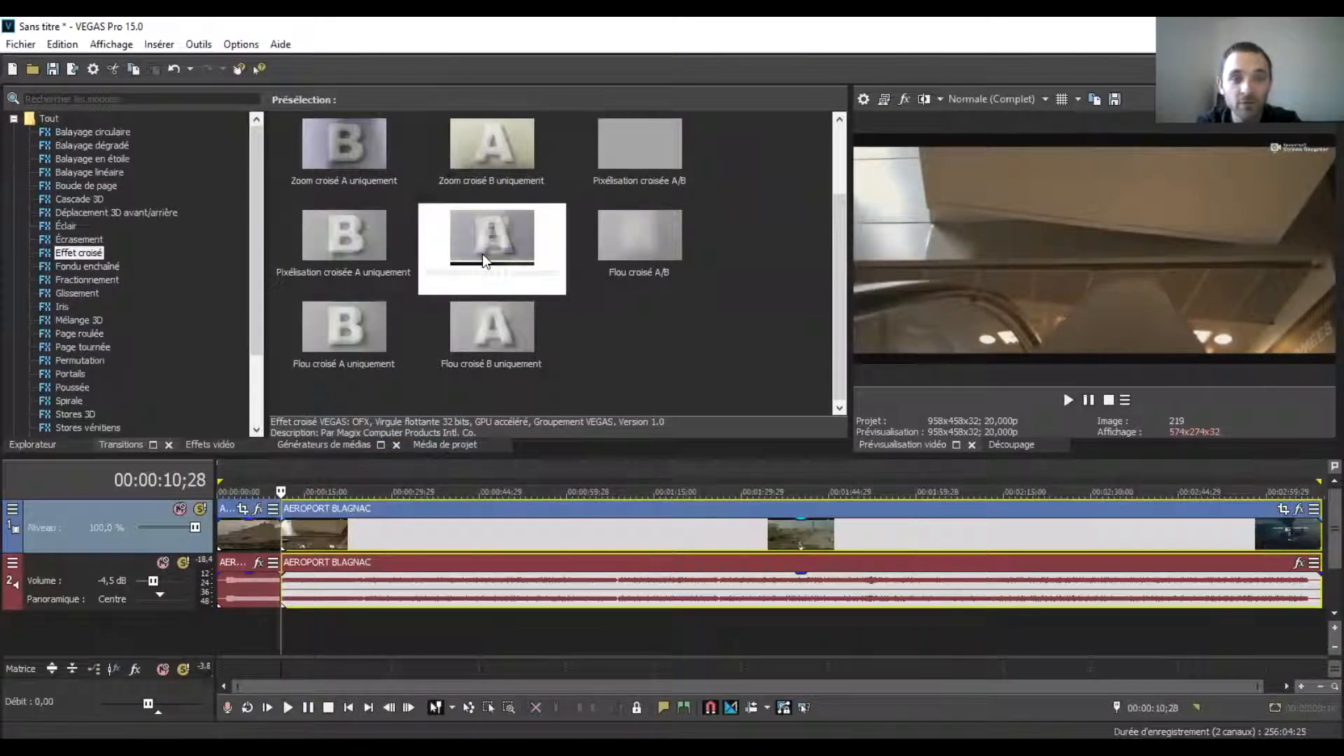
Step: Apply the Flou croisé A uniquement transition preset at the cut between the two AEROPORT BLAGNAC video parts
{"action": "left_click", "coordinate": [363, 343]}
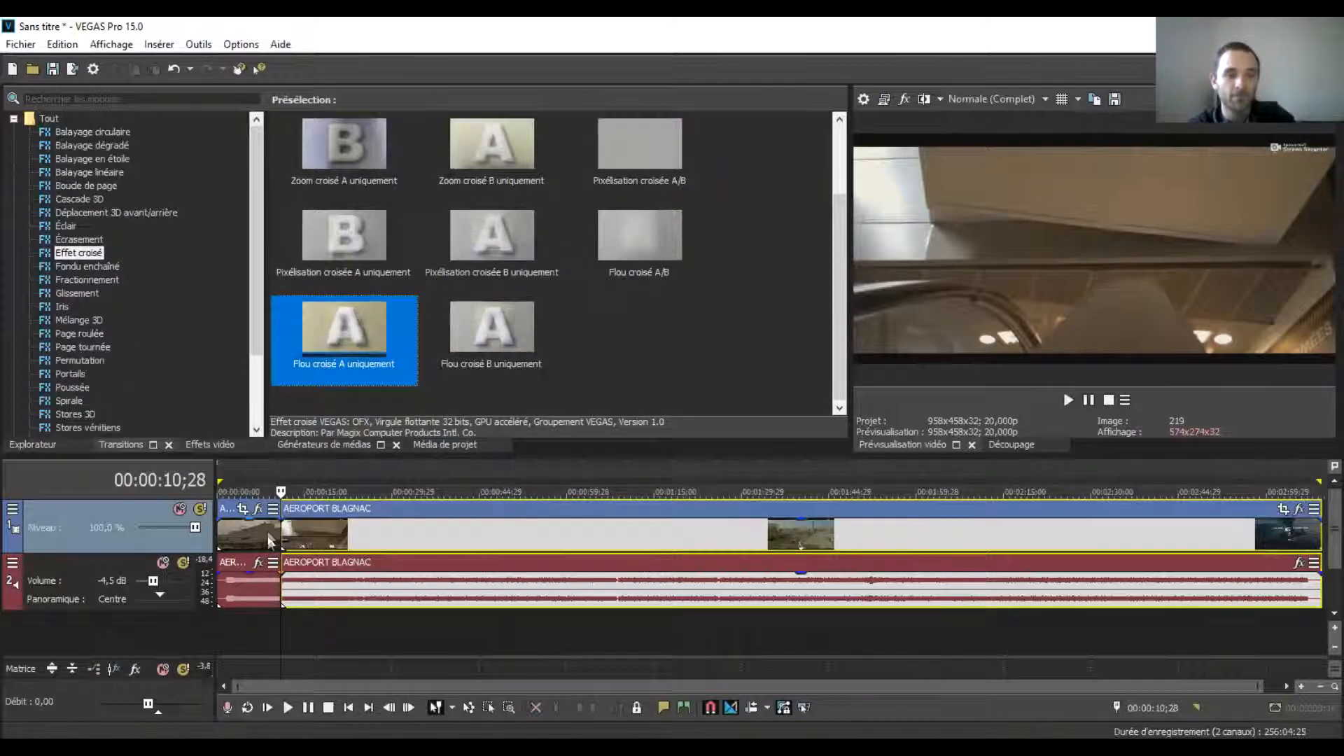
{"action": "left_click_drag", "start_coordinate": [355, 350], "coordinate": [289, 532]}
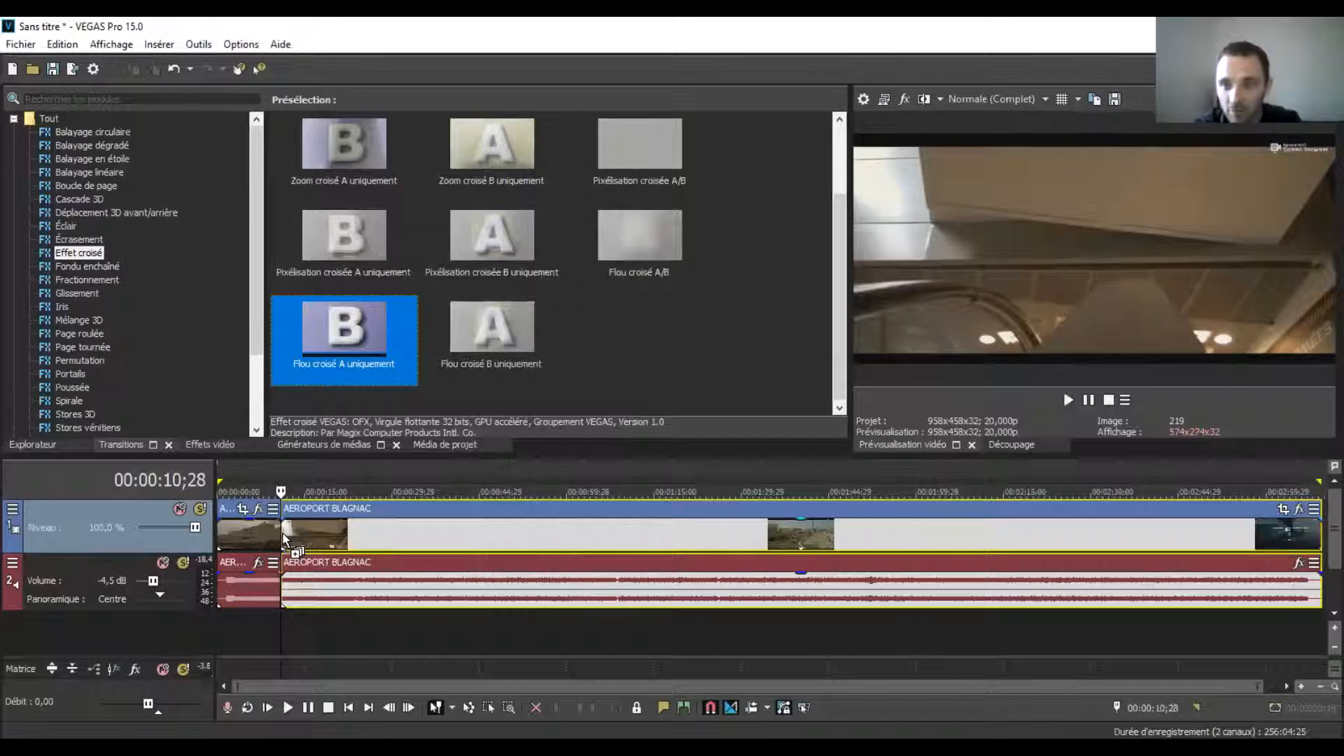
{"action": "left_click_drag", "start_coordinate": [283, 535], "coordinate": [283, 532]}
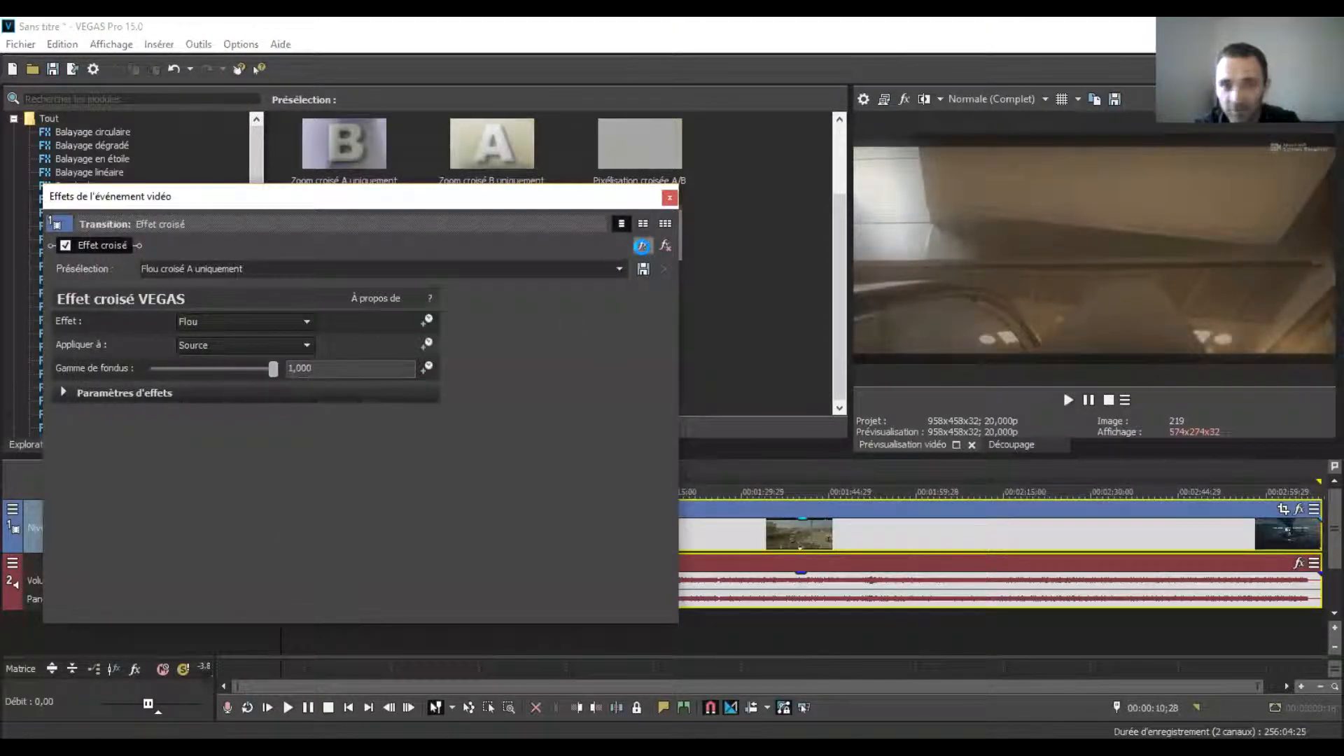
{"action": "left_click", "coordinate": [642, 246]}
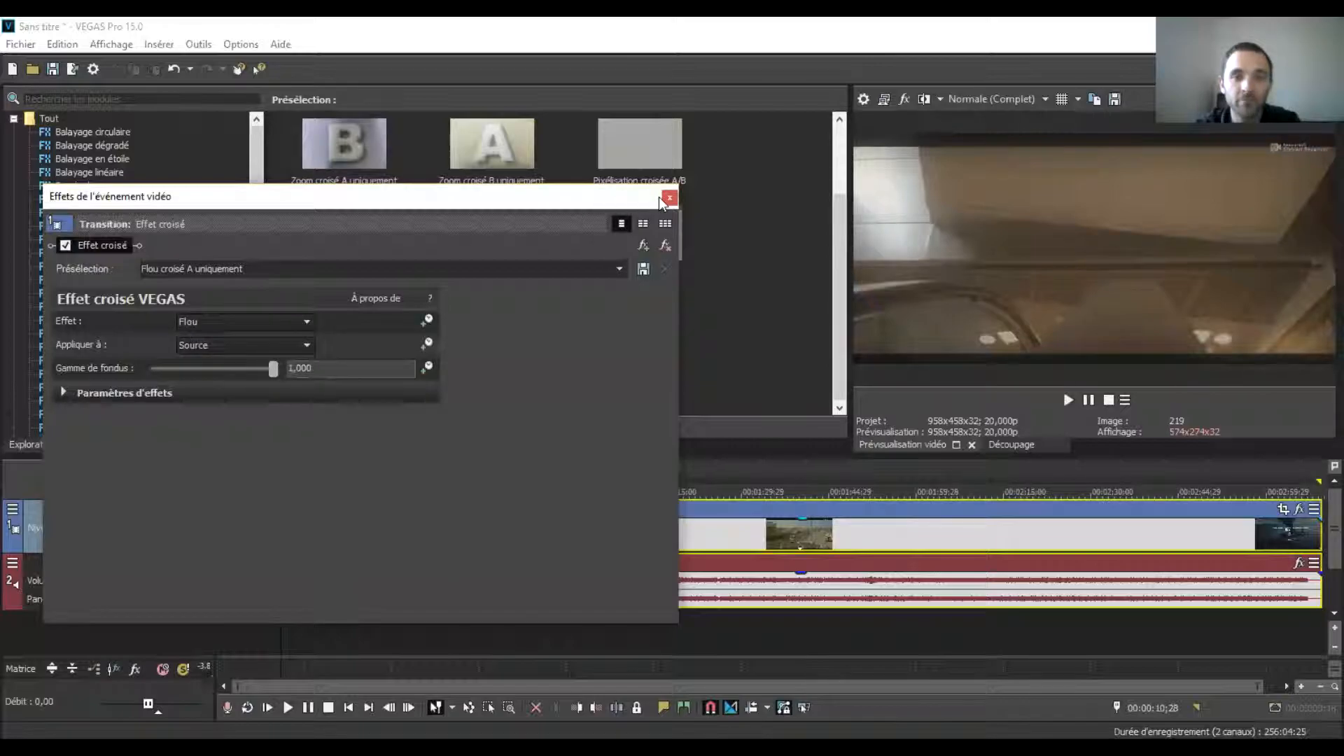
Step: Examine the effect type and target settings of the Effet croisé transition, keeping Flou and Source, and close its settings
{"action": "left_click", "coordinate": [308, 322]}
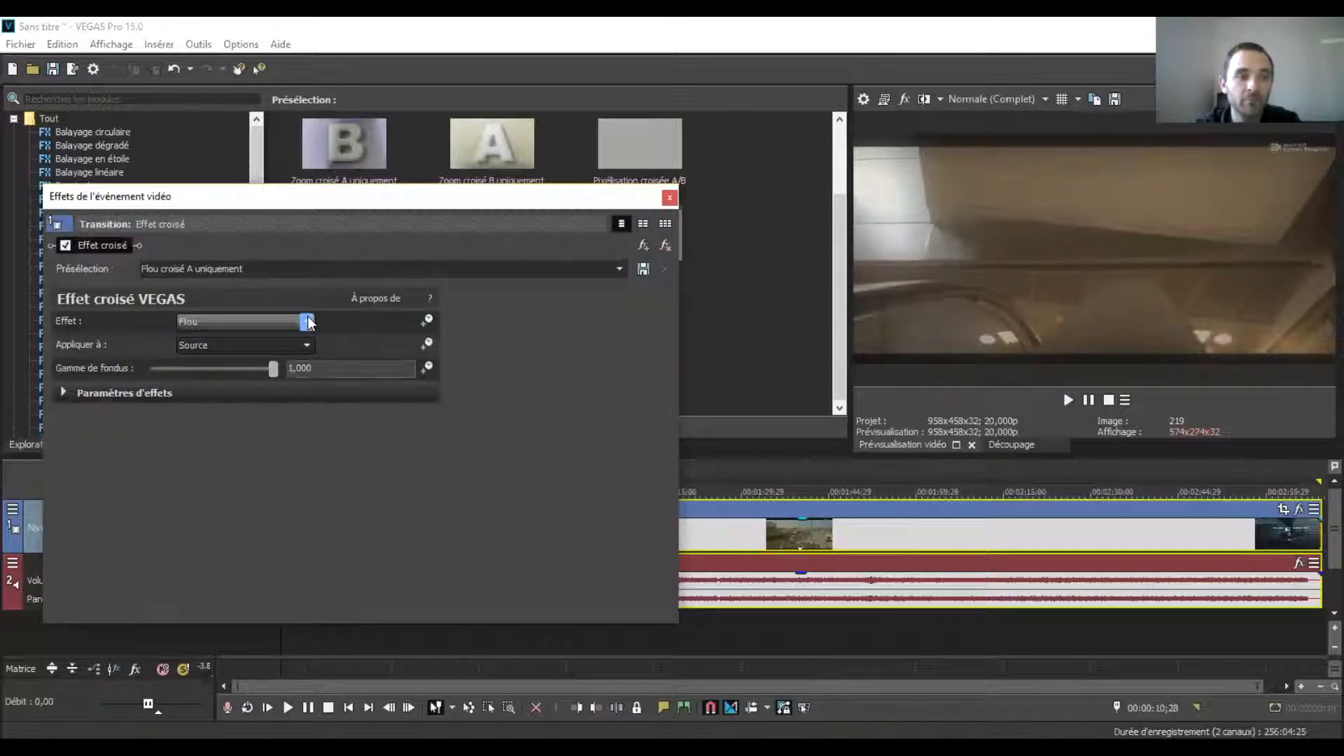
{"action": "left_click", "coordinate": [308, 322]}
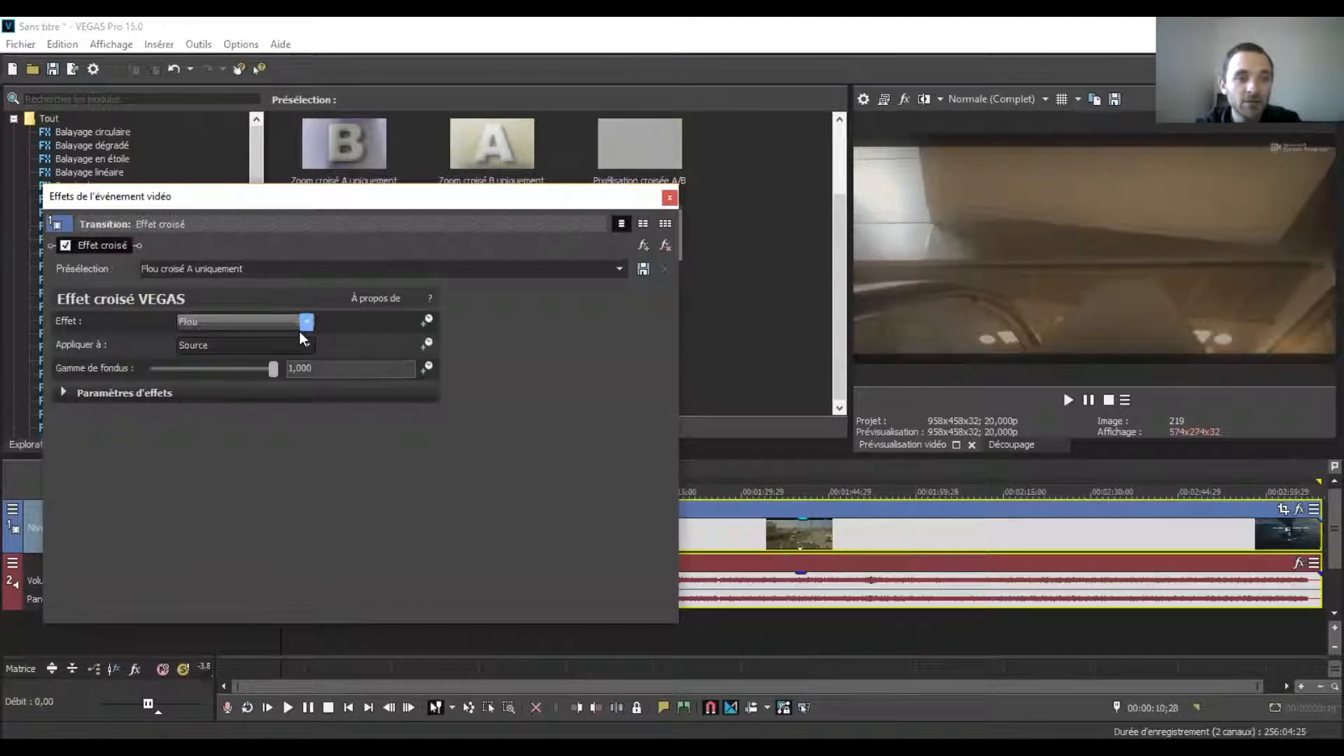
{"action": "left_click", "coordinate": [297, 343]}
{"action": "left_click", "coordinate": [296, 346]}
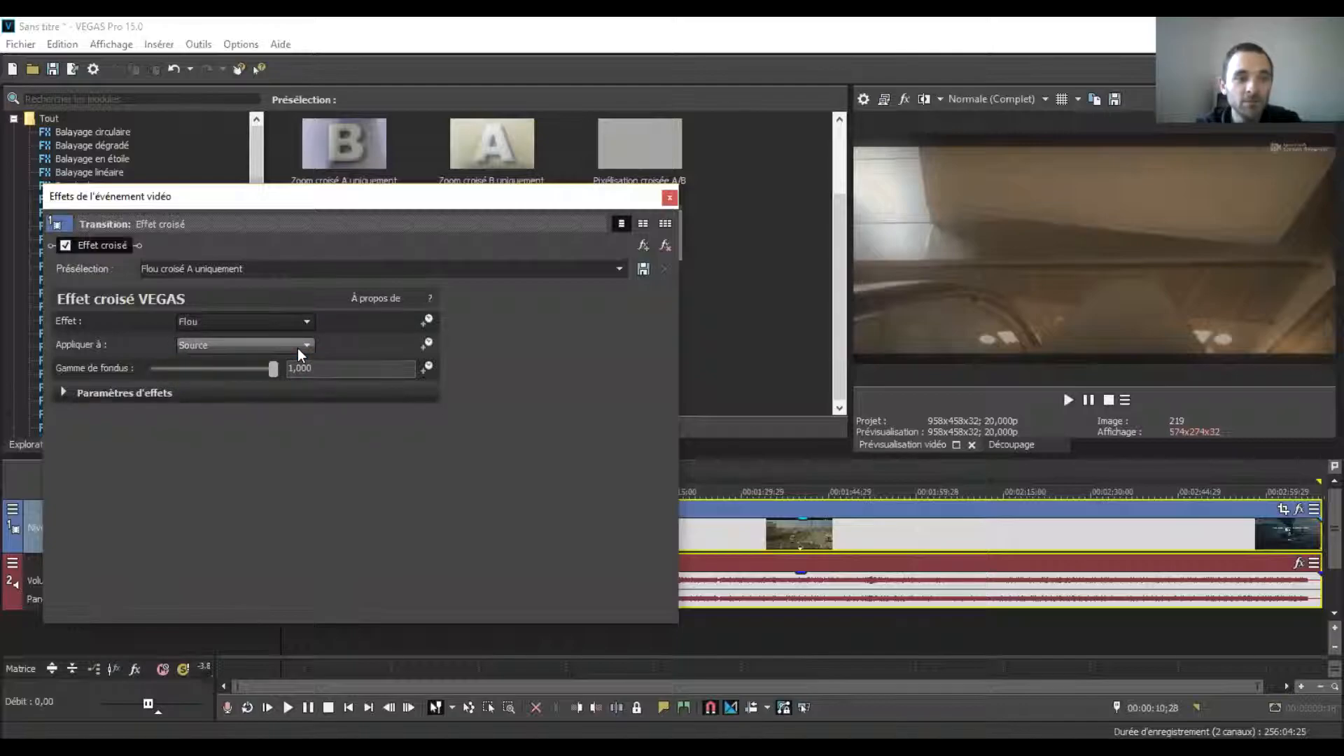
{"action": "left_click", "coordinate": [670, 199]}
Step: Play the timeline from 00:00:05;17 across the cut to preview the blur transition, and stop playback
{"action": "left_click", "coordinate": [249, 535]}
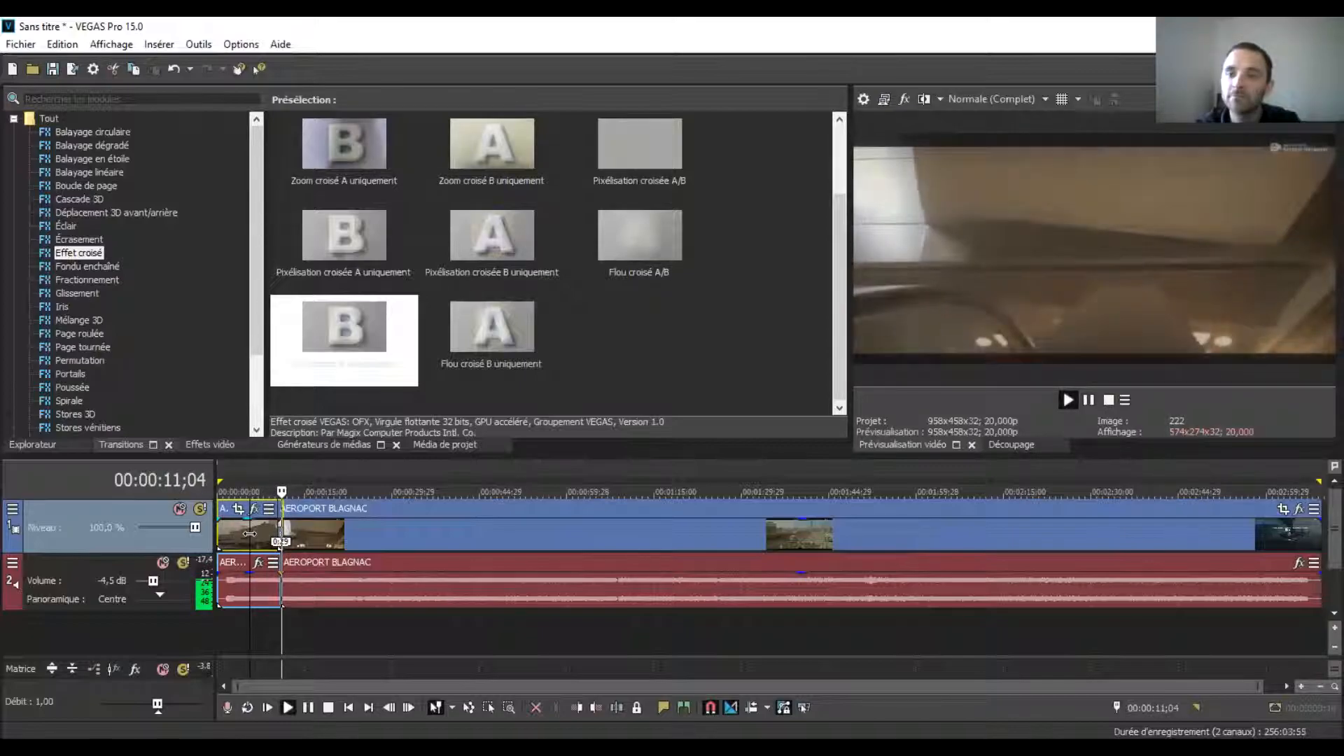
{"action": "key", "text": "space"}
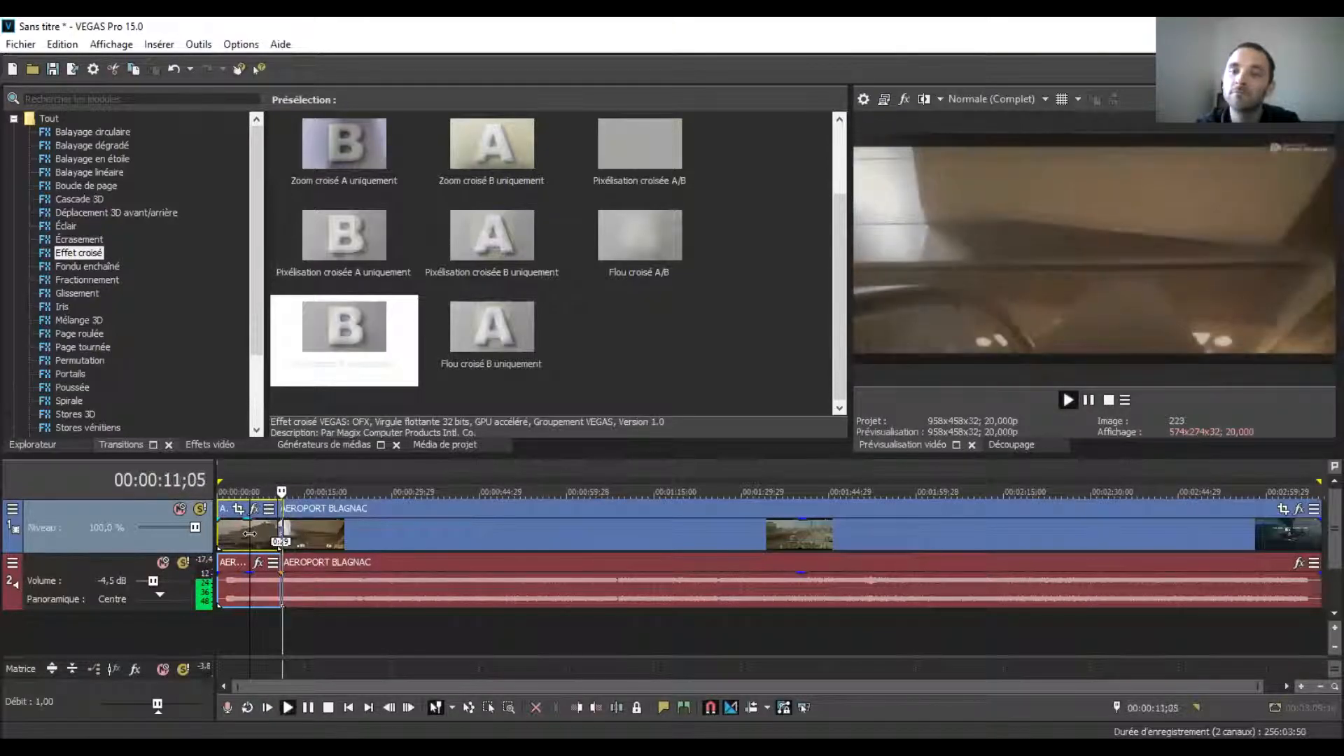
{"action": "key", "text": "space"}
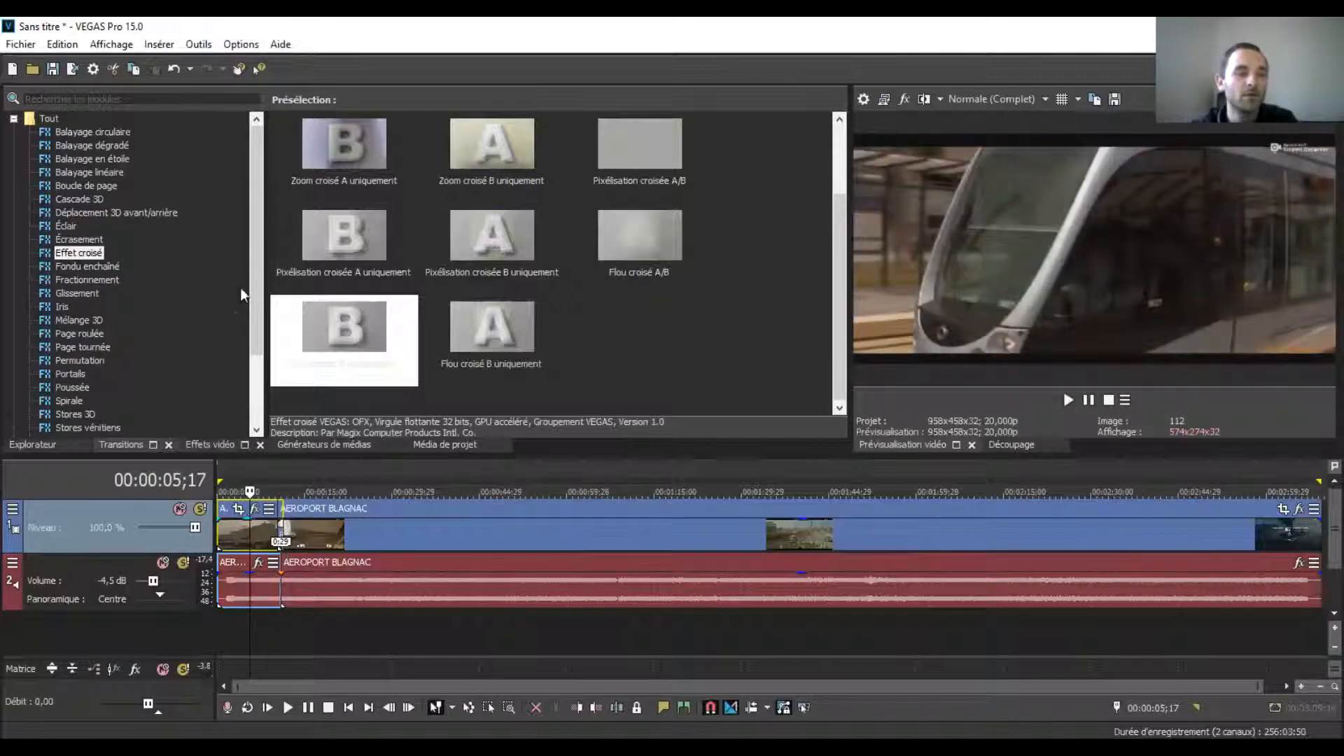
Step: Undo the Effet croisé transition and apply the default Spirale preset at the cut between the two AEROPORT BLAGNAC video parts
{"action": "left_click_drag", "start_coordinate": [254, 179], "coordinate": [255, 241]}
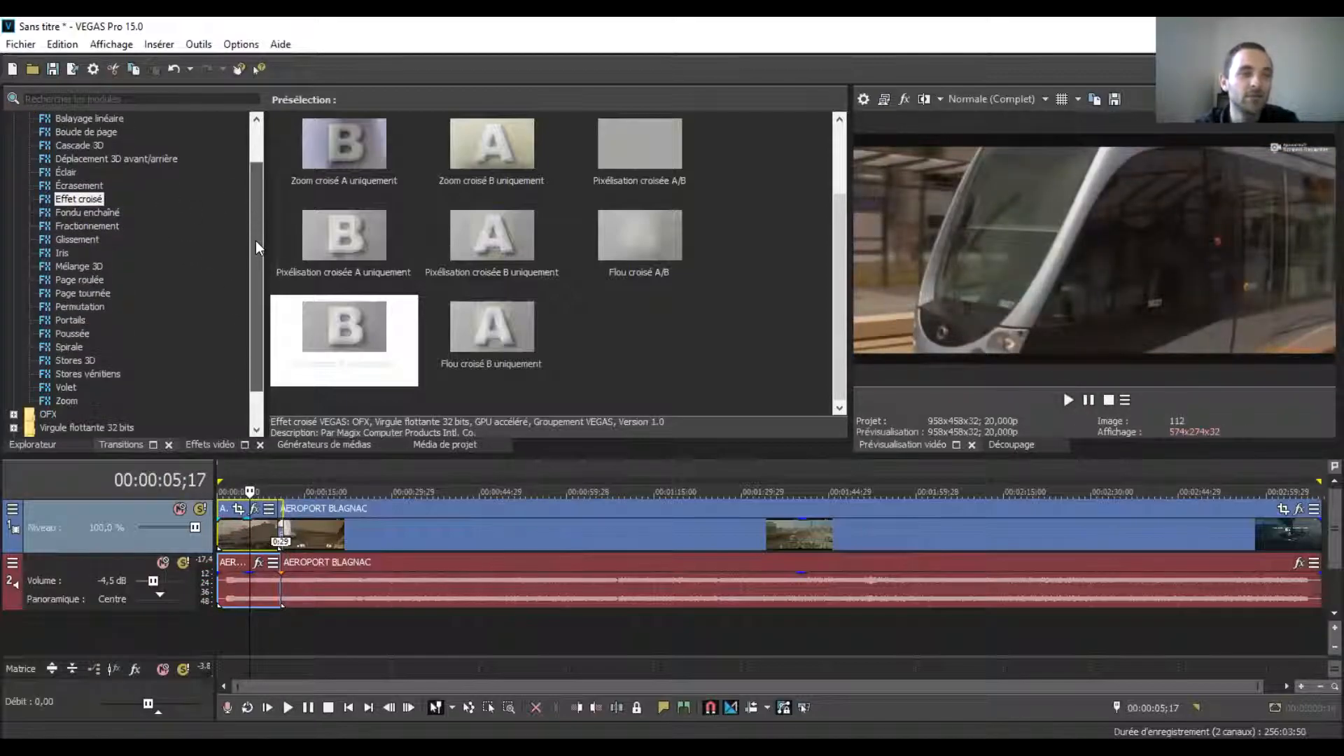
{"action": "left_click", "coordinate": [73, 319]}
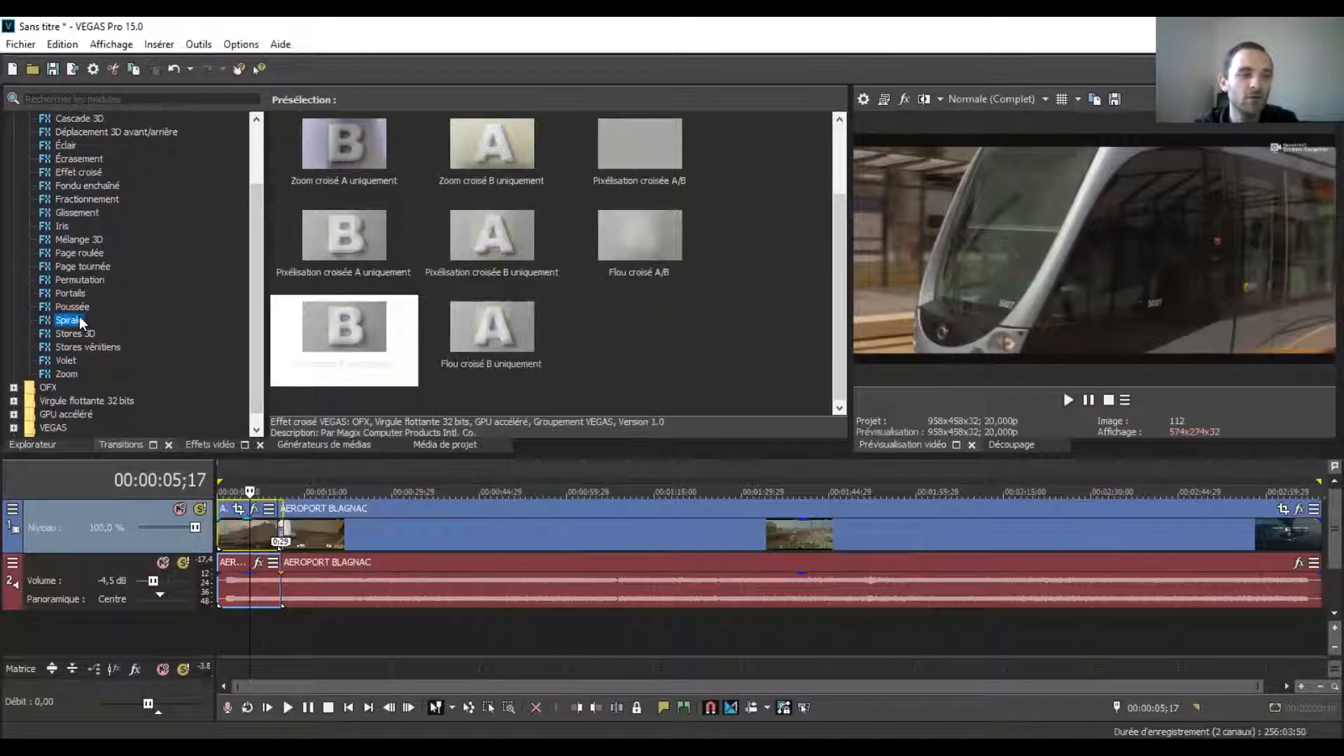
{"action": "left_click", "coordinate": [357, 171]}
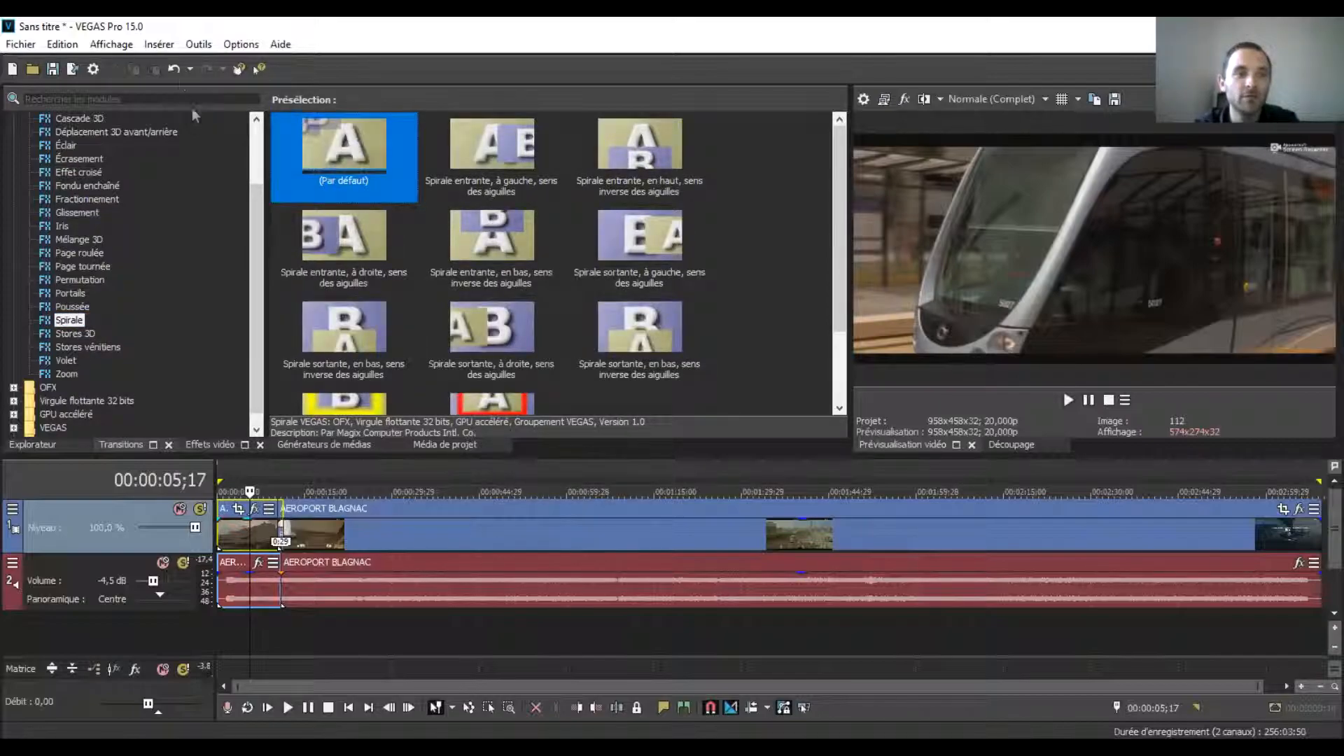
{"action": "left_click", "coordinate": [174, 70]}
{"action": "left_click_drag", "start_coordinate": [335, 151], "coordinate": [280, 539]}
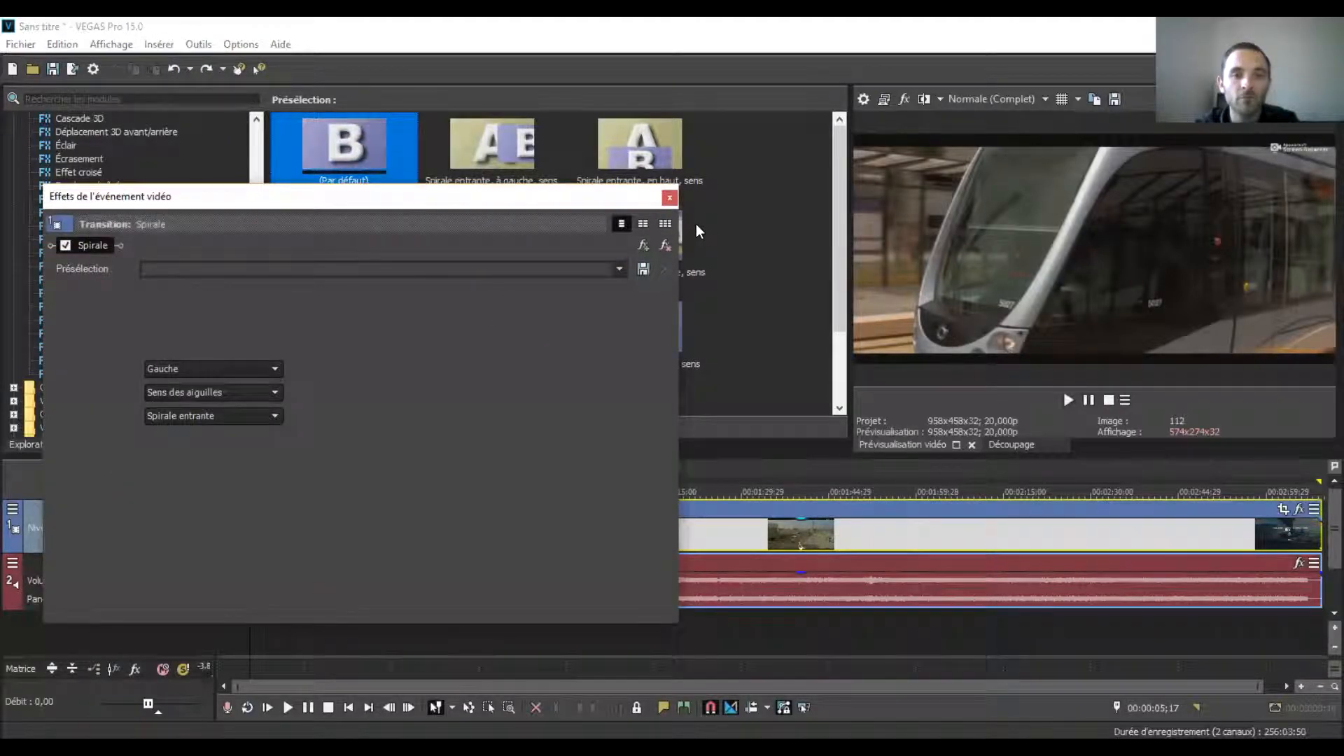
{"action": "left_click", "coordinate": [670, 199]}
Step: Play the timeline from 00:00:05;17 across the cut to preview the Spirale transition, and stop playback
{"action": "key", "text": "space"}
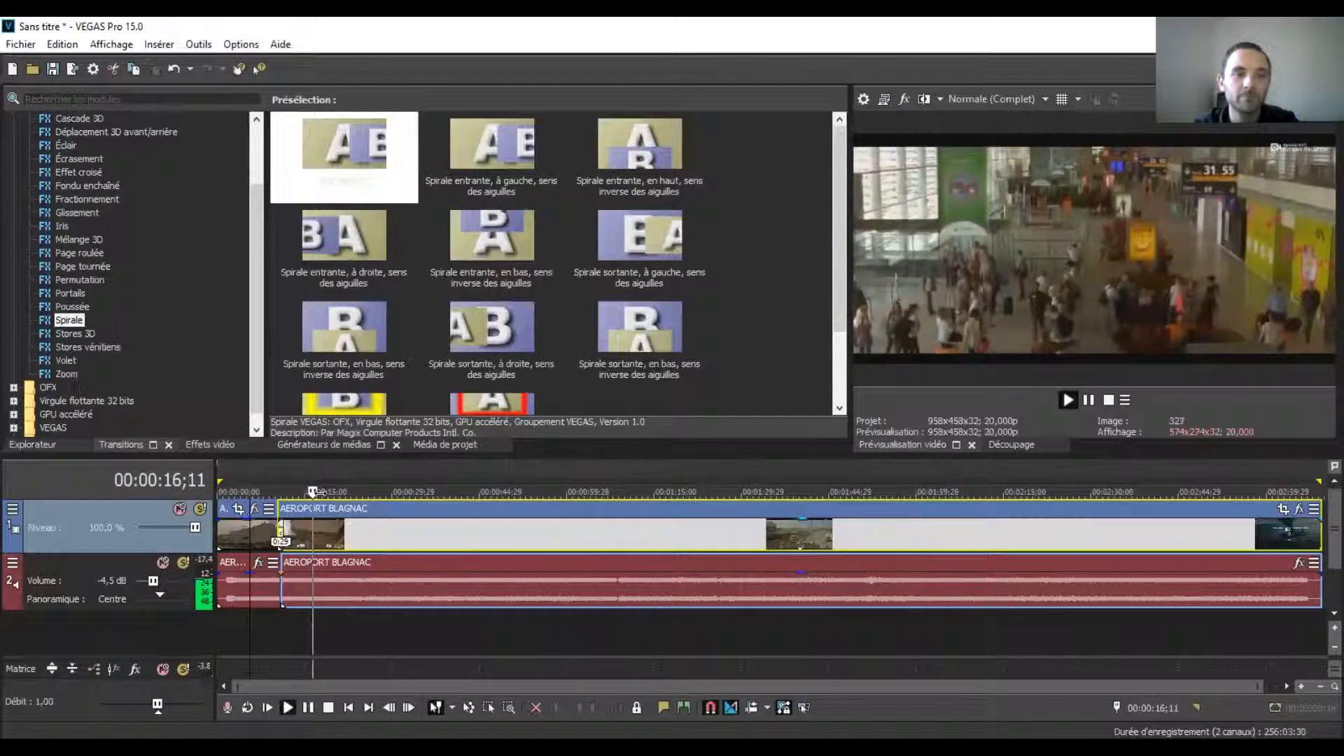
{"action": "key", "text": "space"}
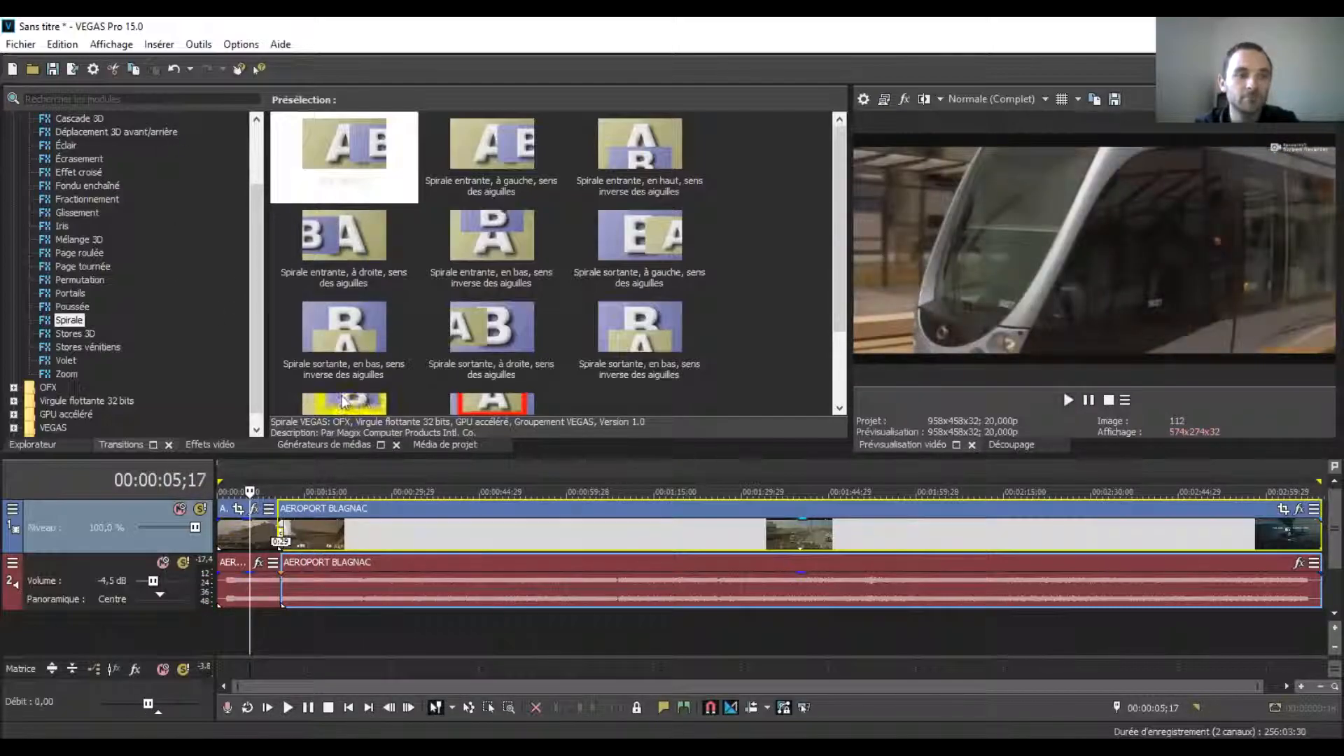